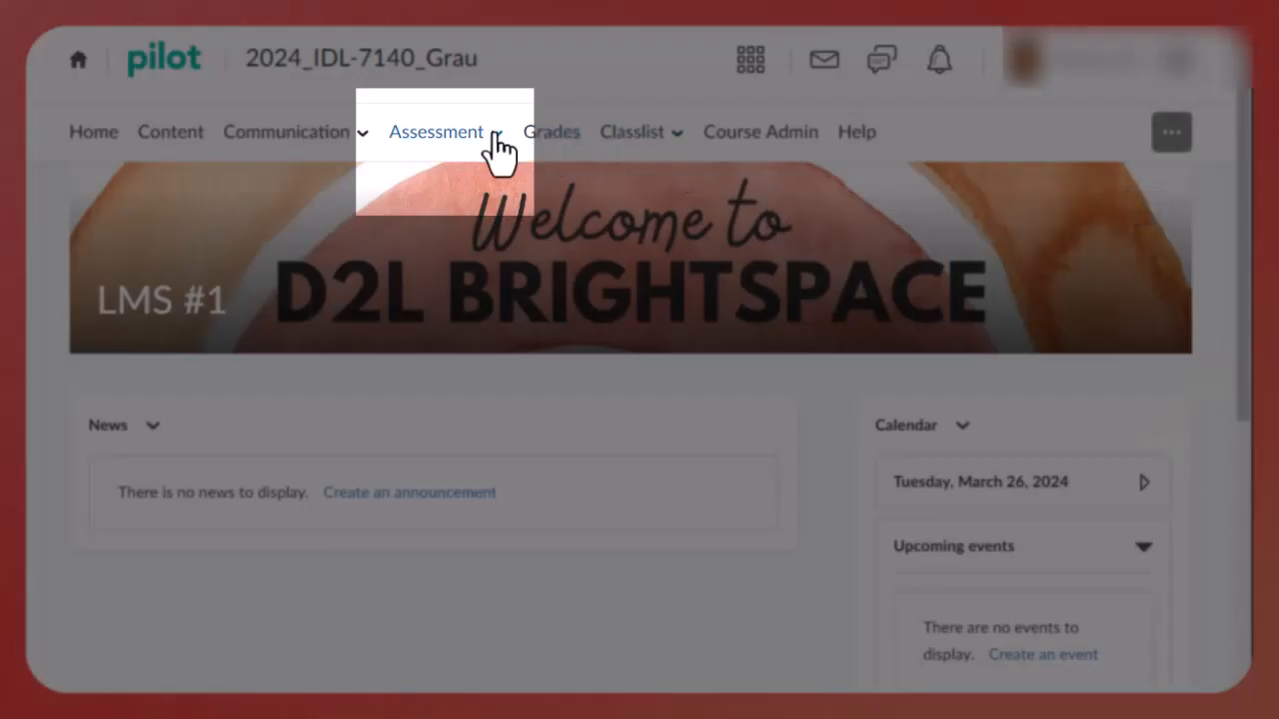
Step: Open the Week #3 Dropbox folder for editing from the course's list of Dropbox folders
click(495, 137)
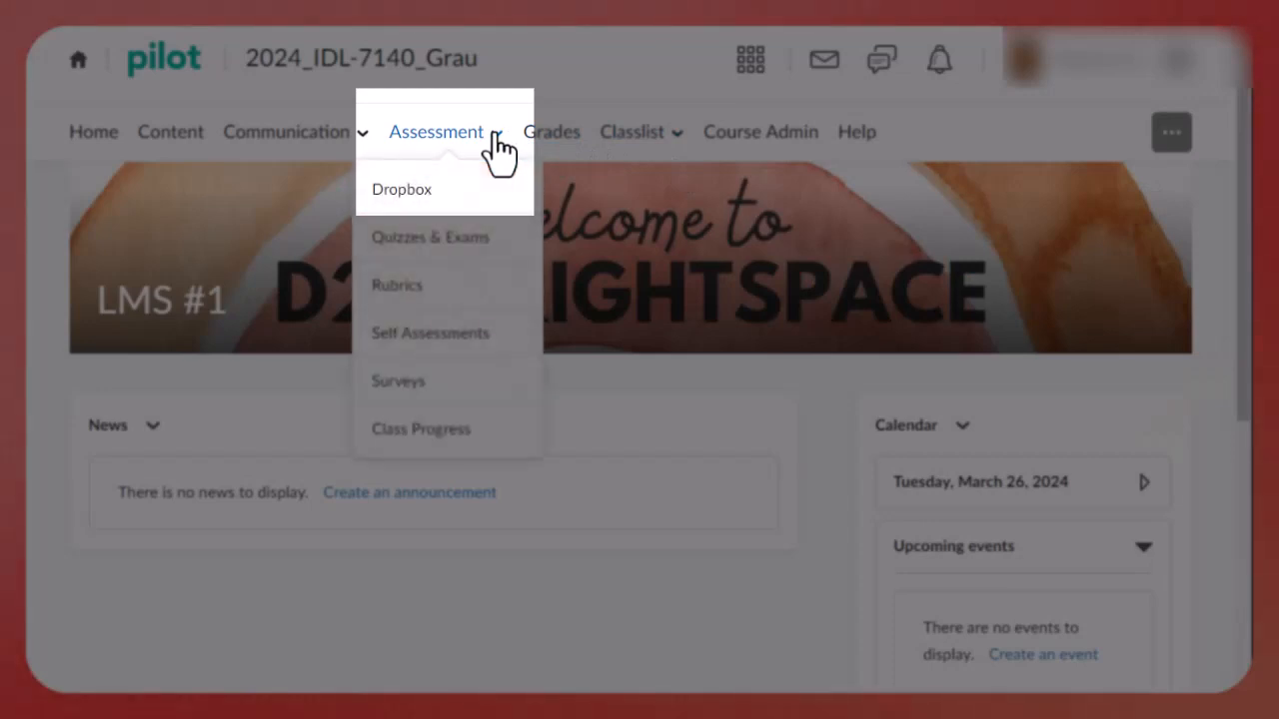
click(460, 195)
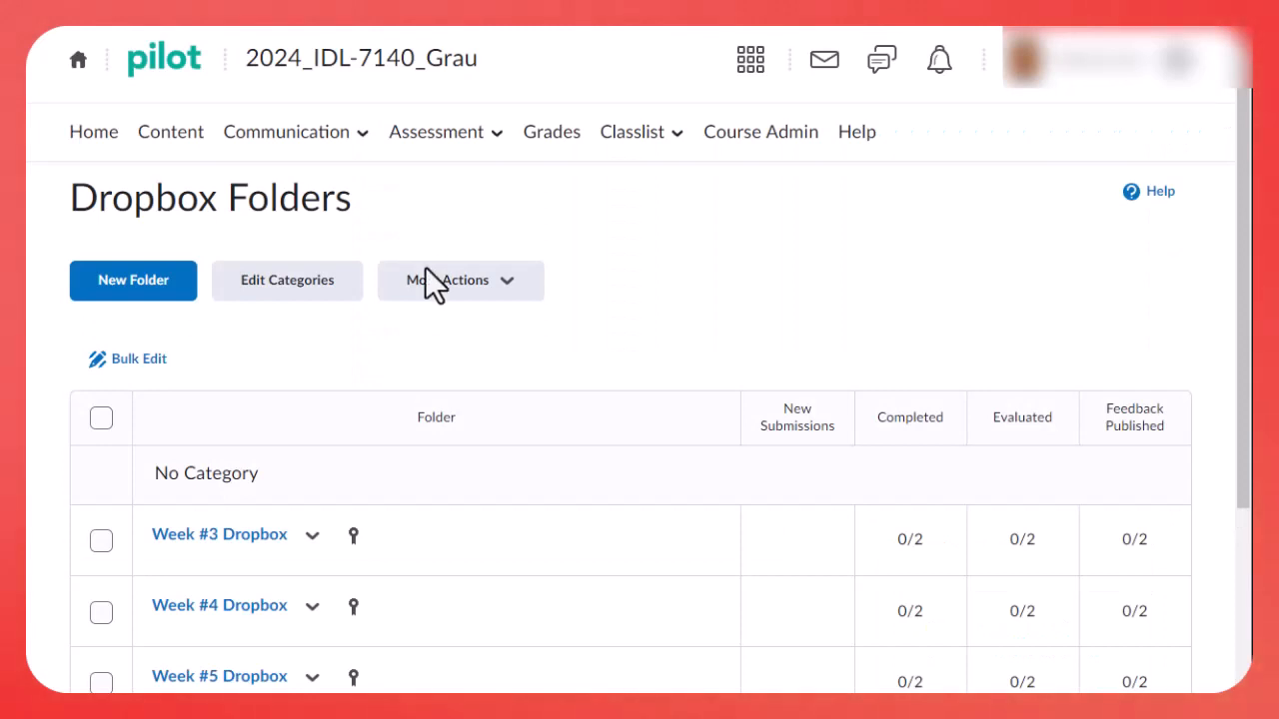
scroll(489, 518, down, 3)
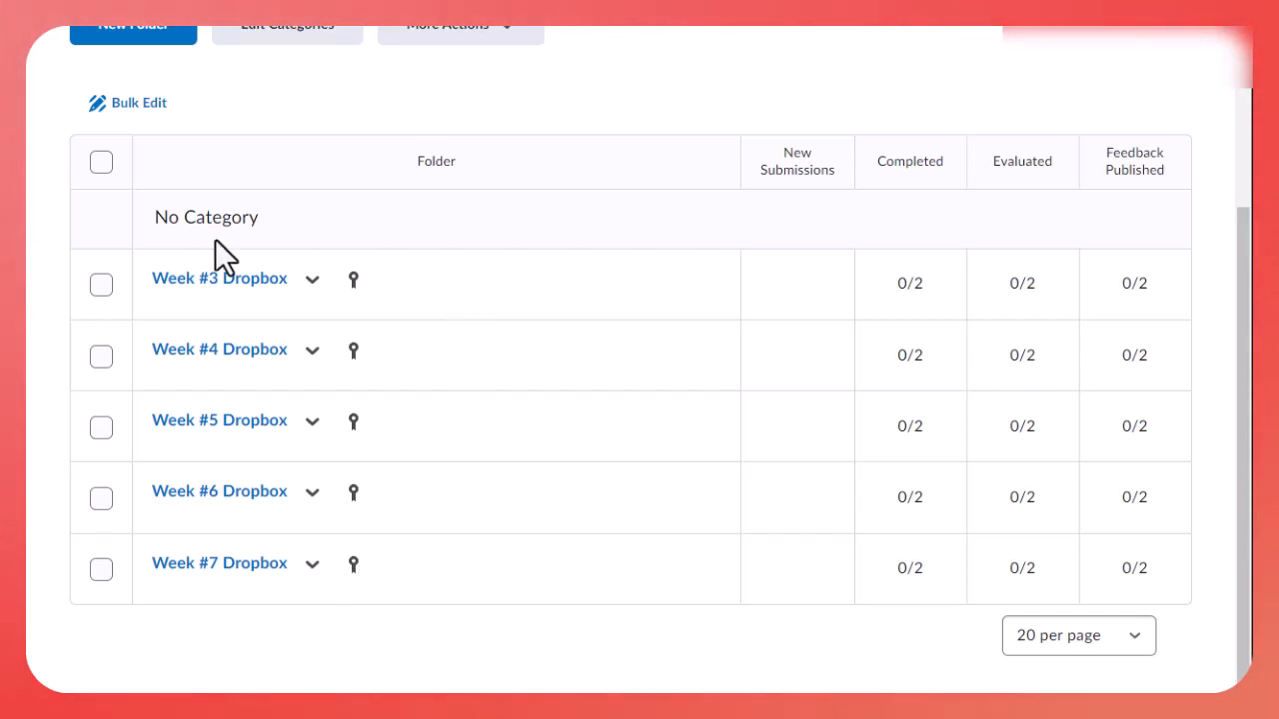
click(313, 284)
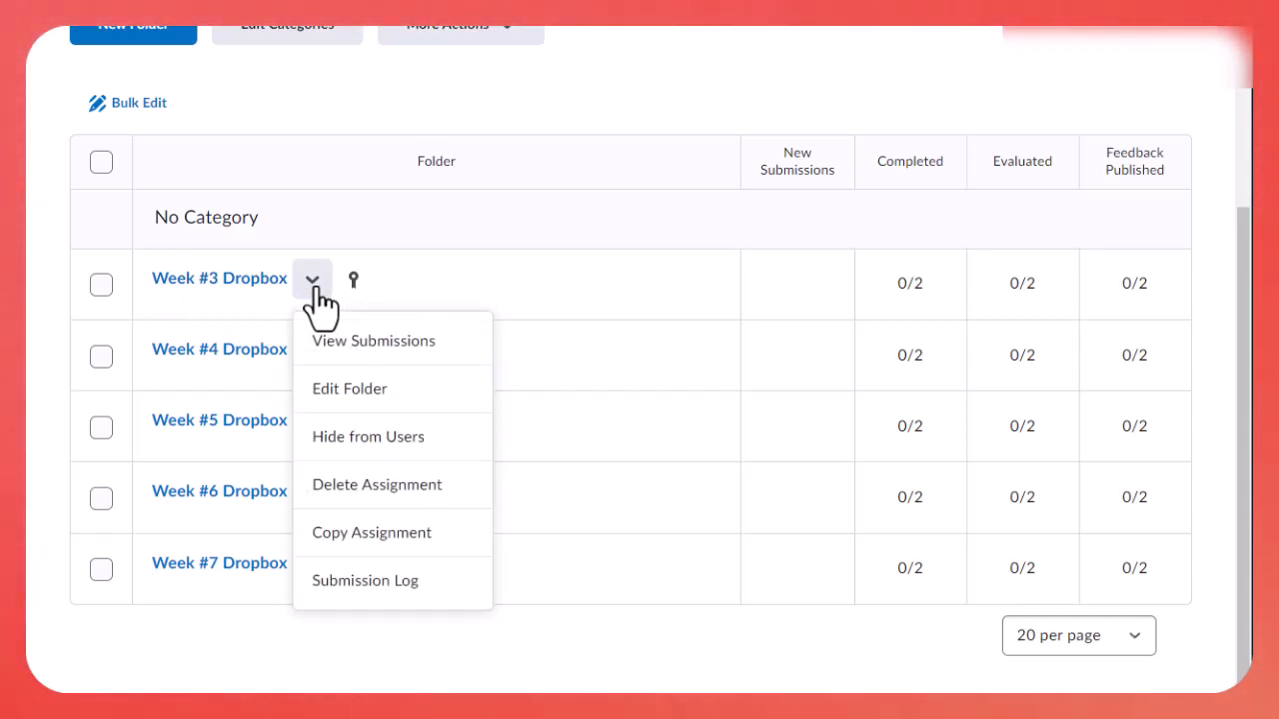
click(339, 390)
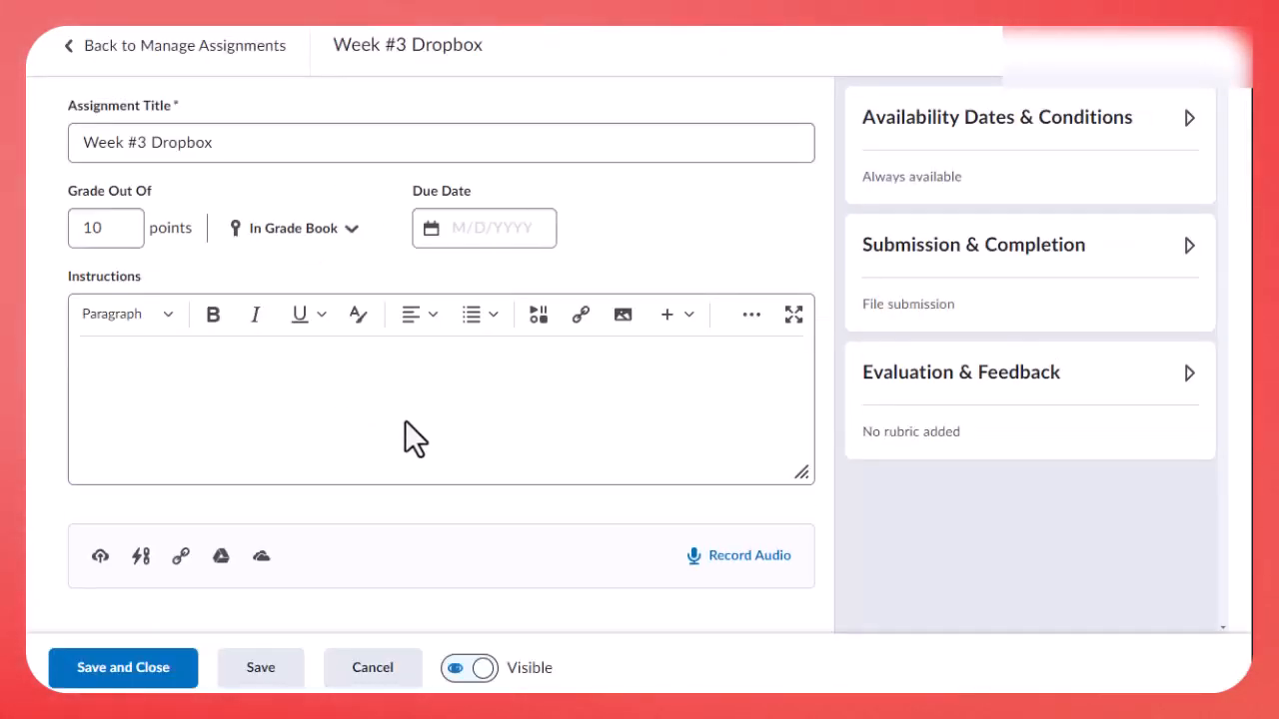
Step: Enable the Turnitin Similarity Report for the Week #3 Dropbox, allow learners to see similarity scores, and save the Turnitin settings
click(1188, 374)
scroll(1146, 506, down, 1)
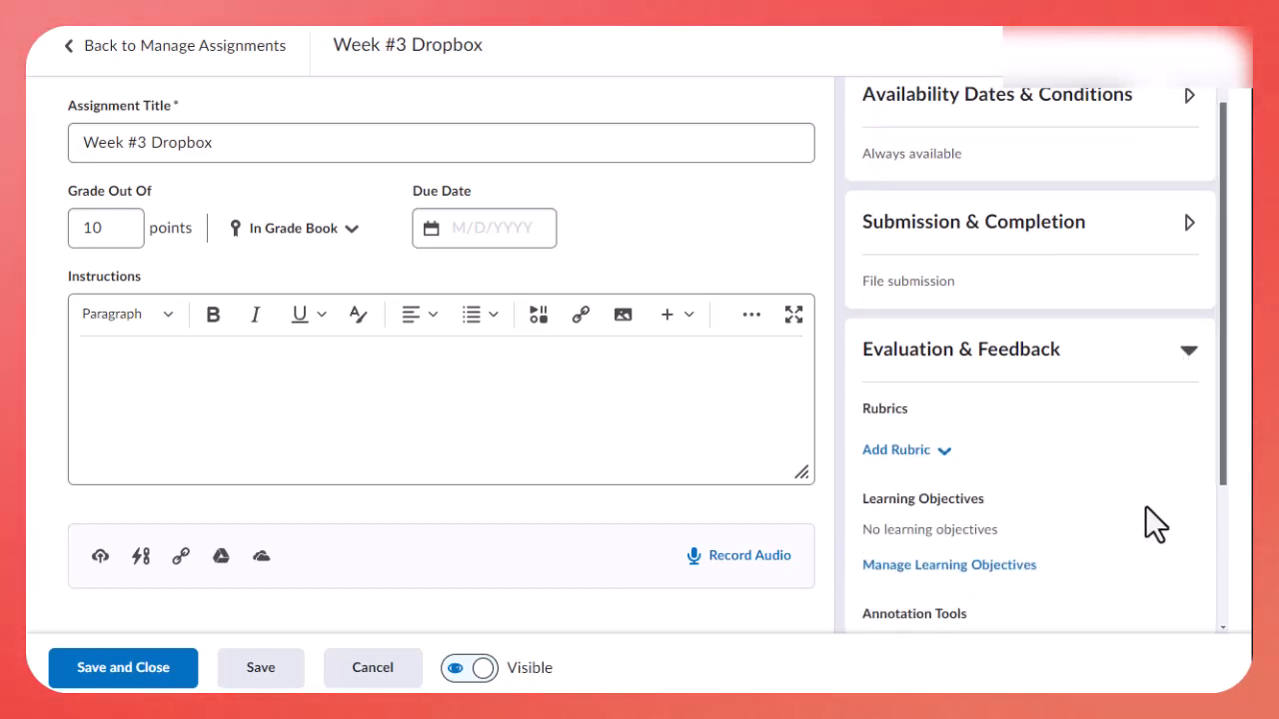
scroll(1145, 505, down, 2)
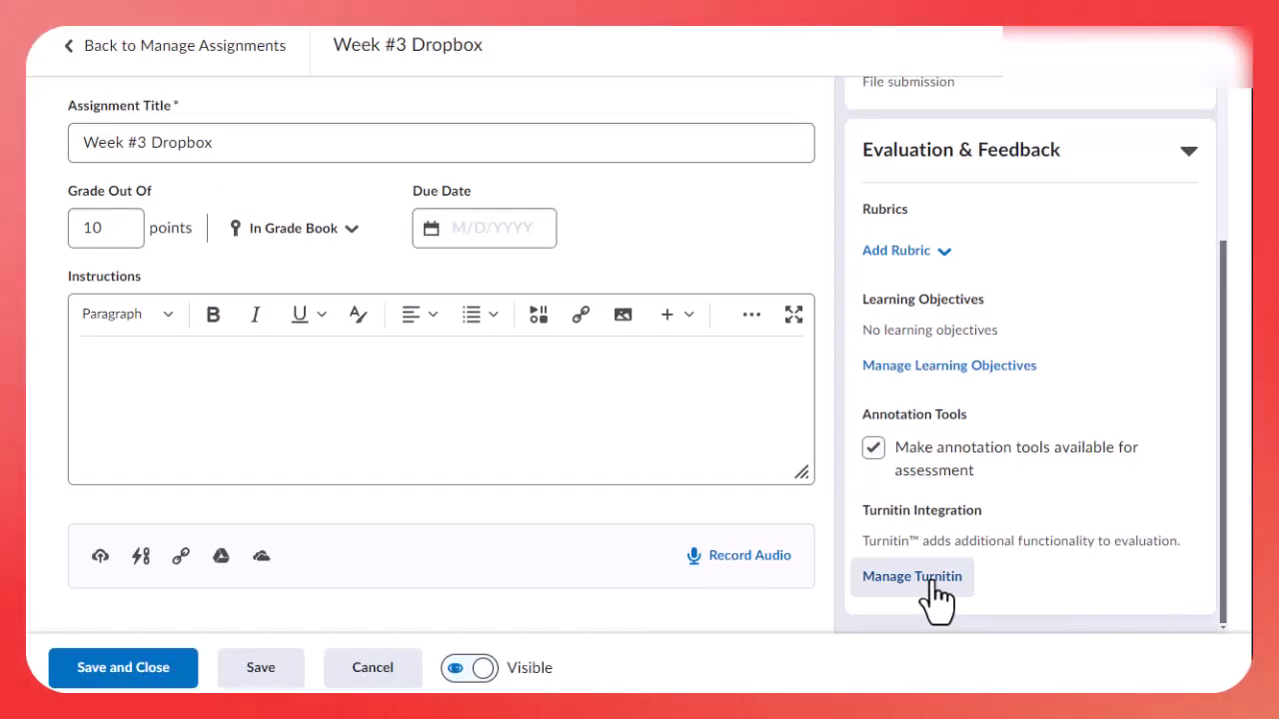
click(932, 582)
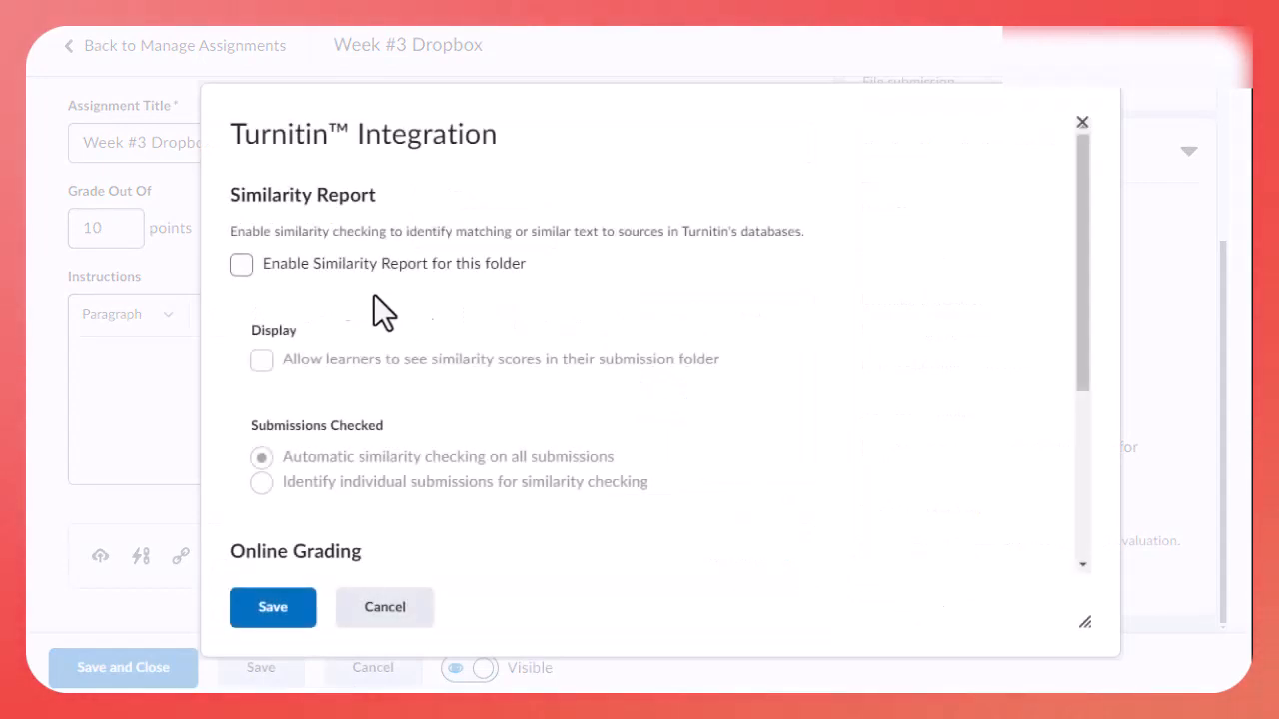
click(242, 266)
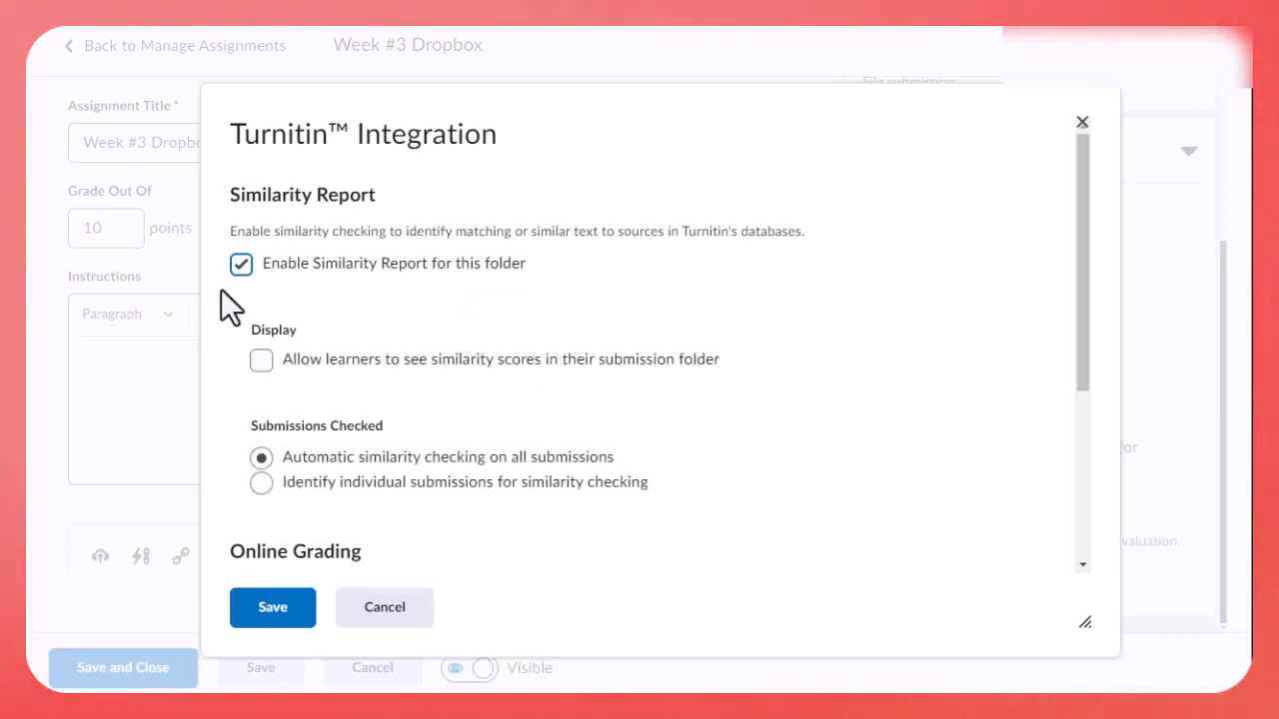
click(269, 373)
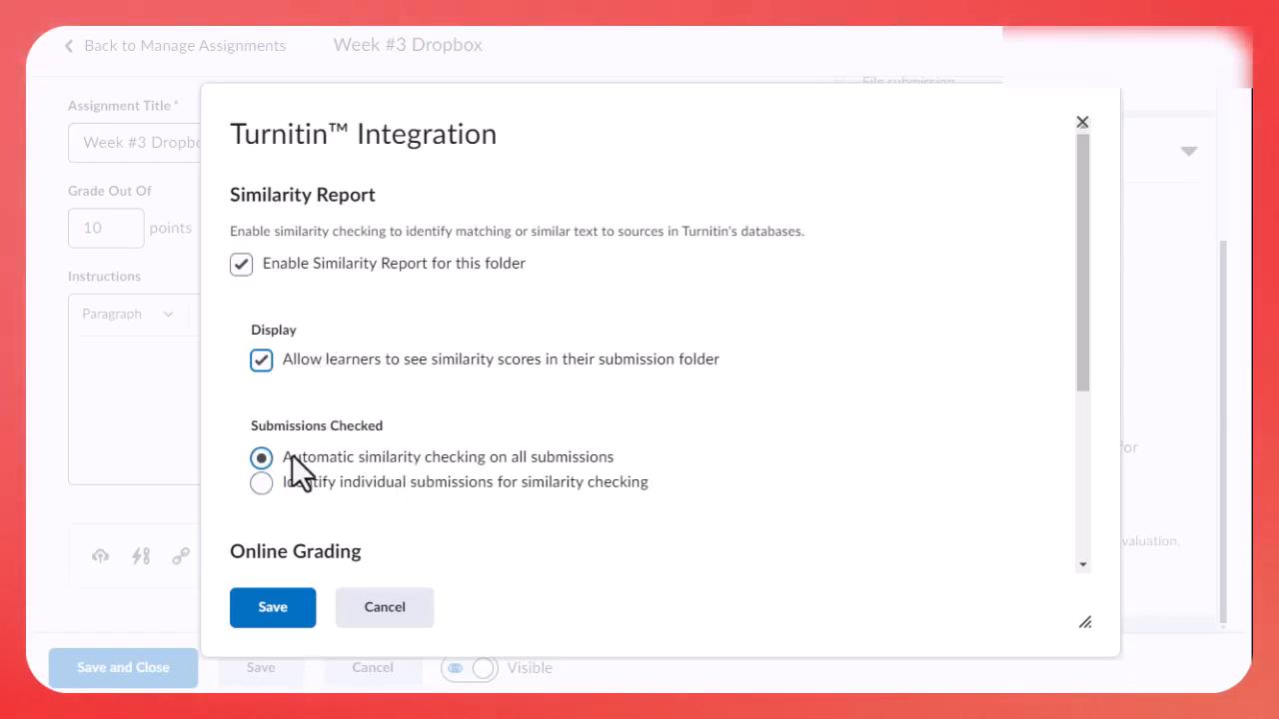
scroll(444, 465, down, 3)
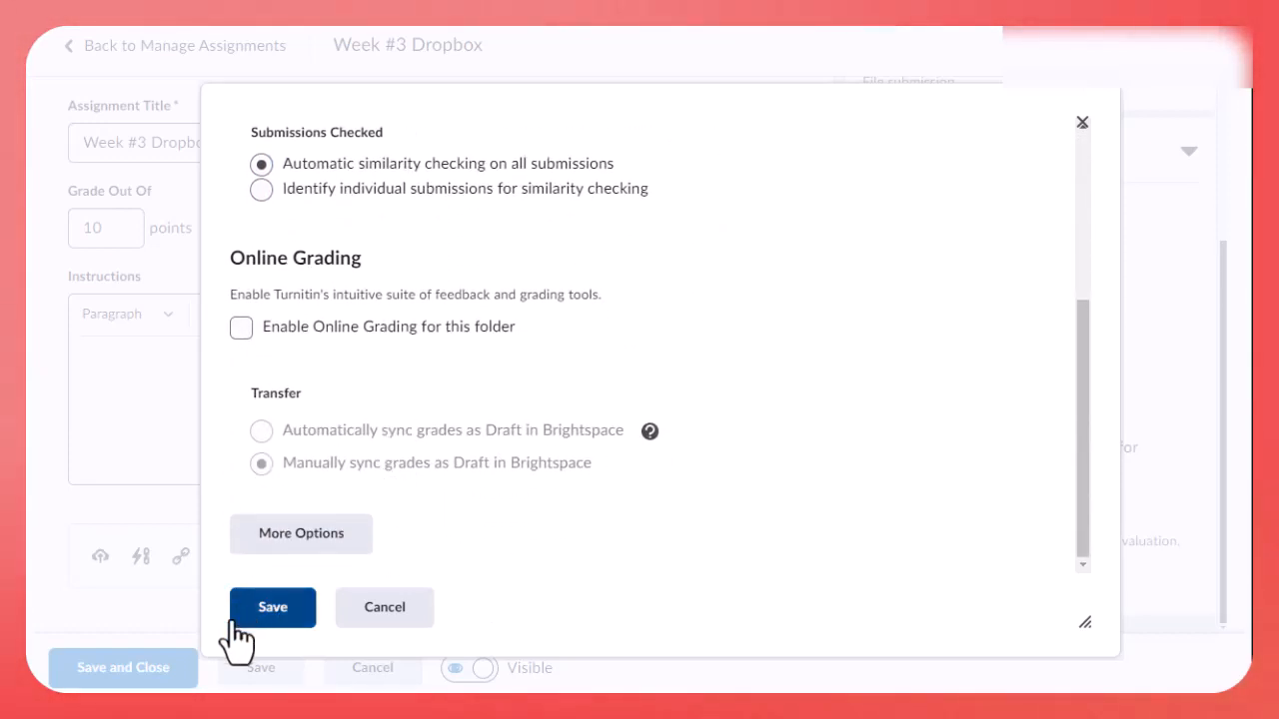
click(268, 617)
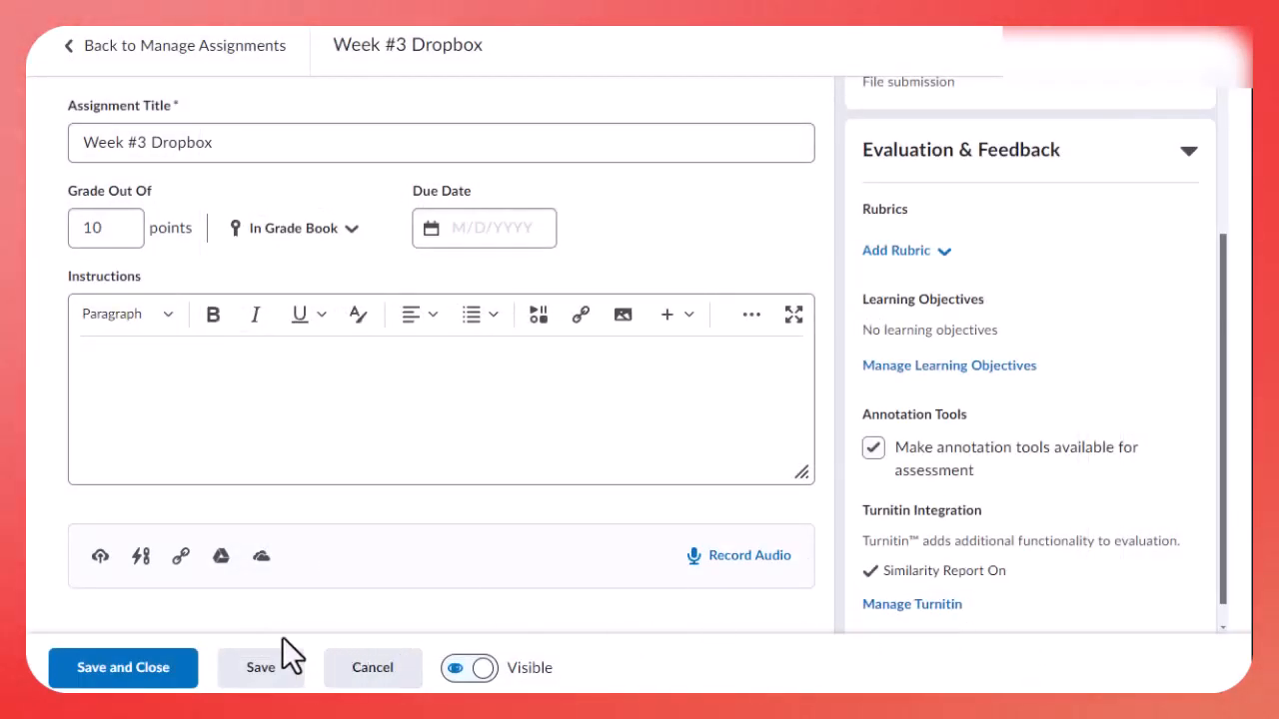
Step: Save the Week #3 Dropbox and return to the list of Dropbox folders
click(258, 681)
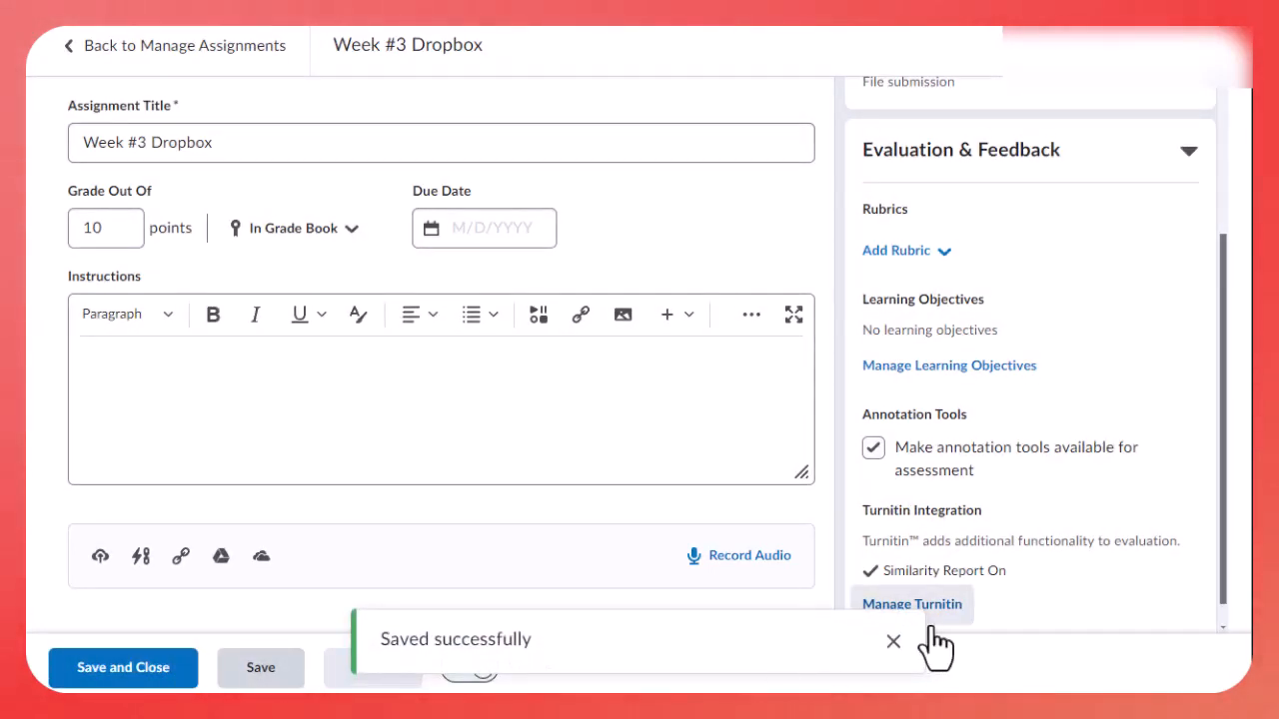
click(892, 642)
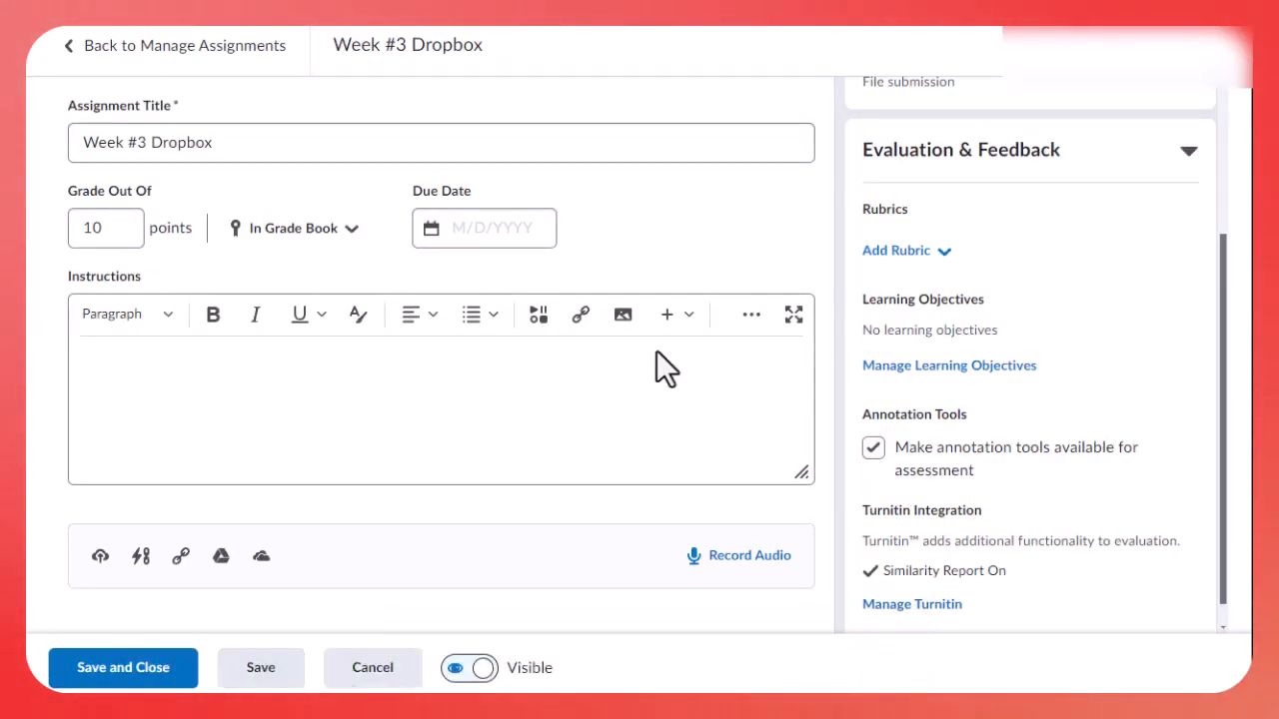
click(190, 75)
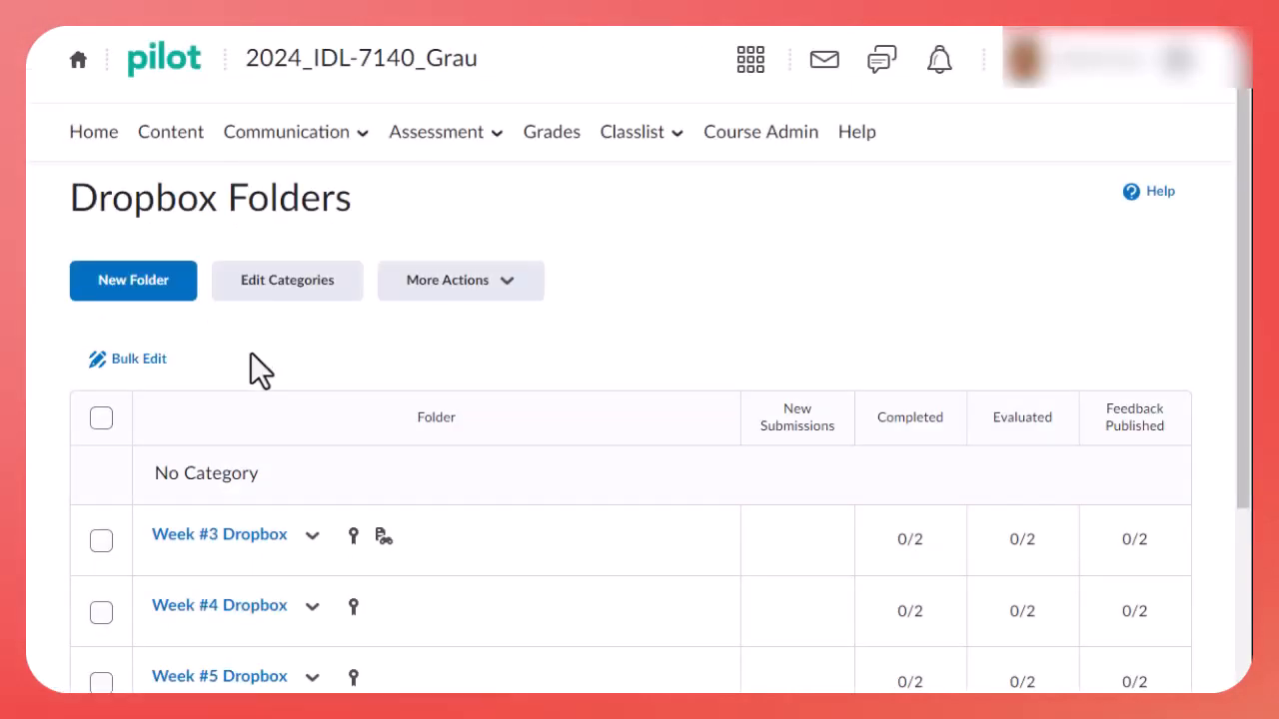
Step: Open the Turnitin integration settings of the Week #4 Dropbox folder
scroll(440, 459, down, 1)
scroll(425, 410, down, 1)
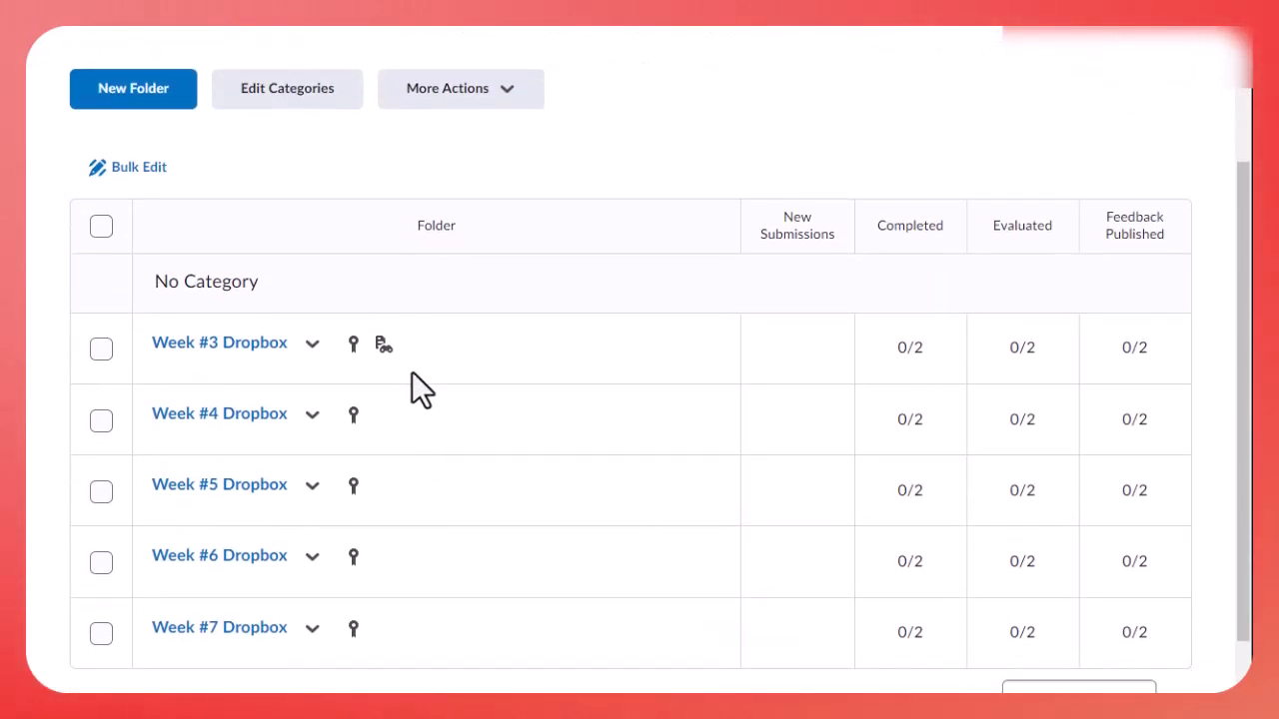
click(311, 418)
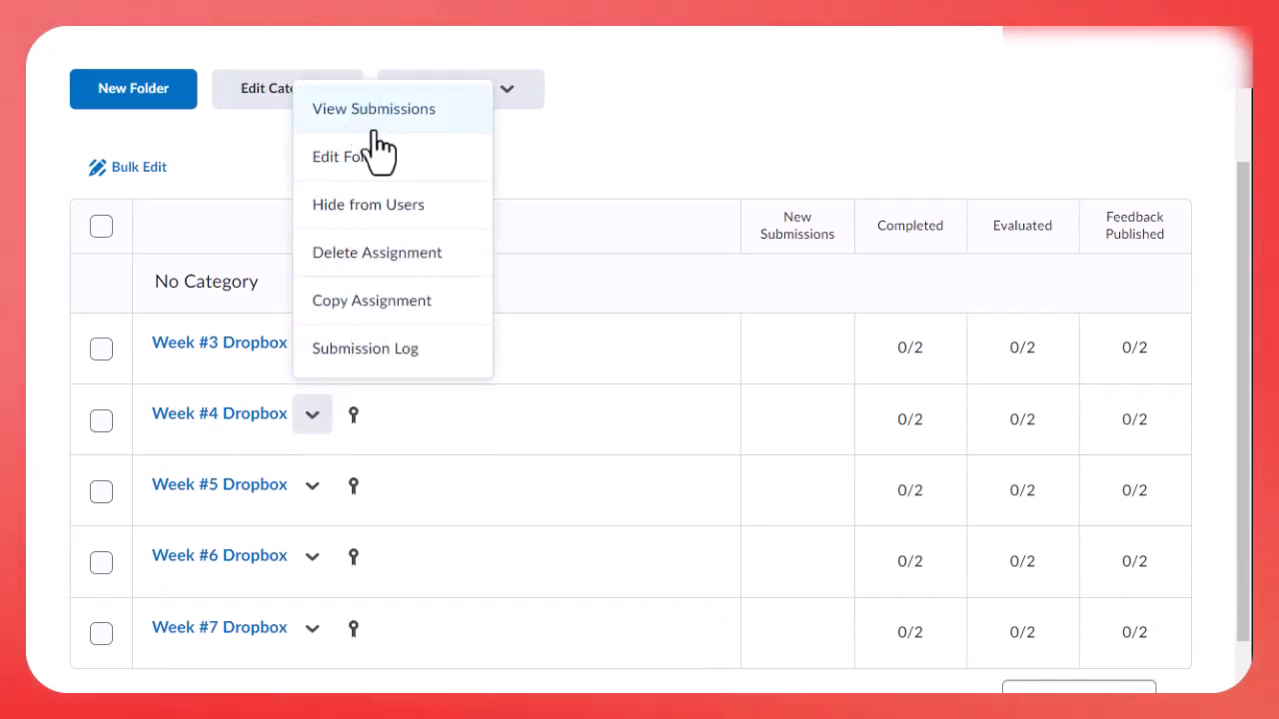
click(363, 160)
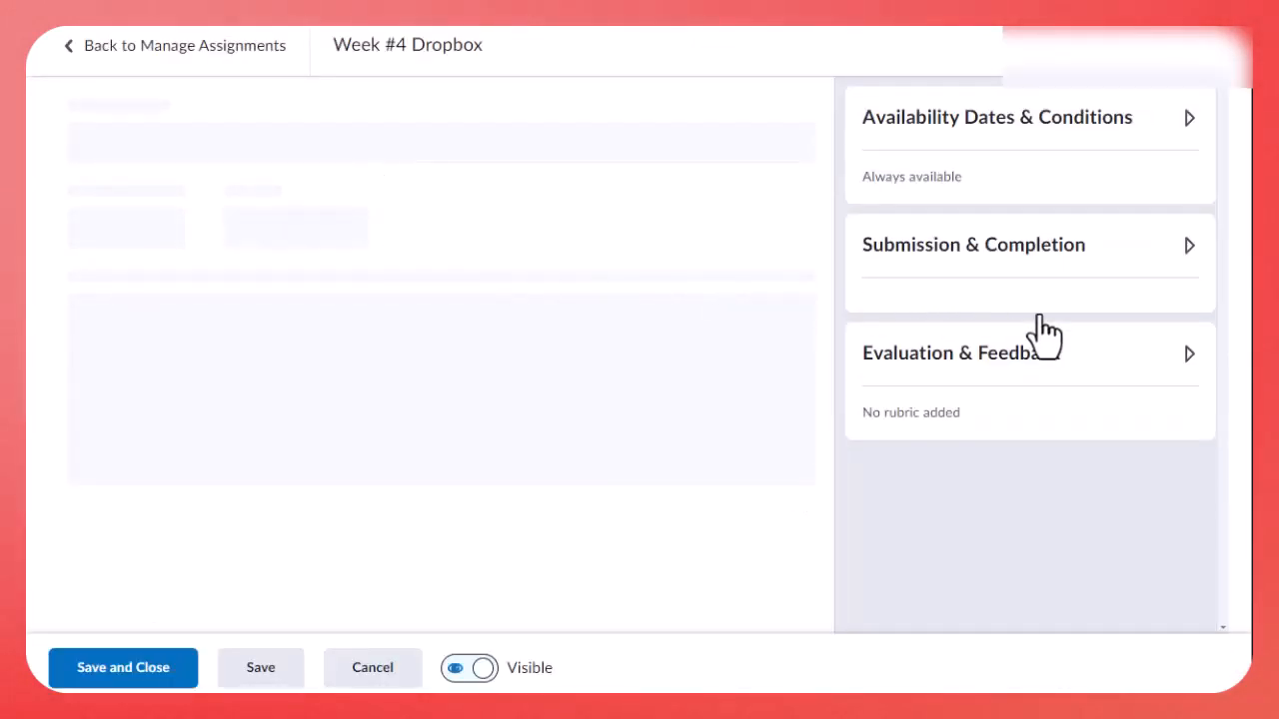
click(1175, 376)
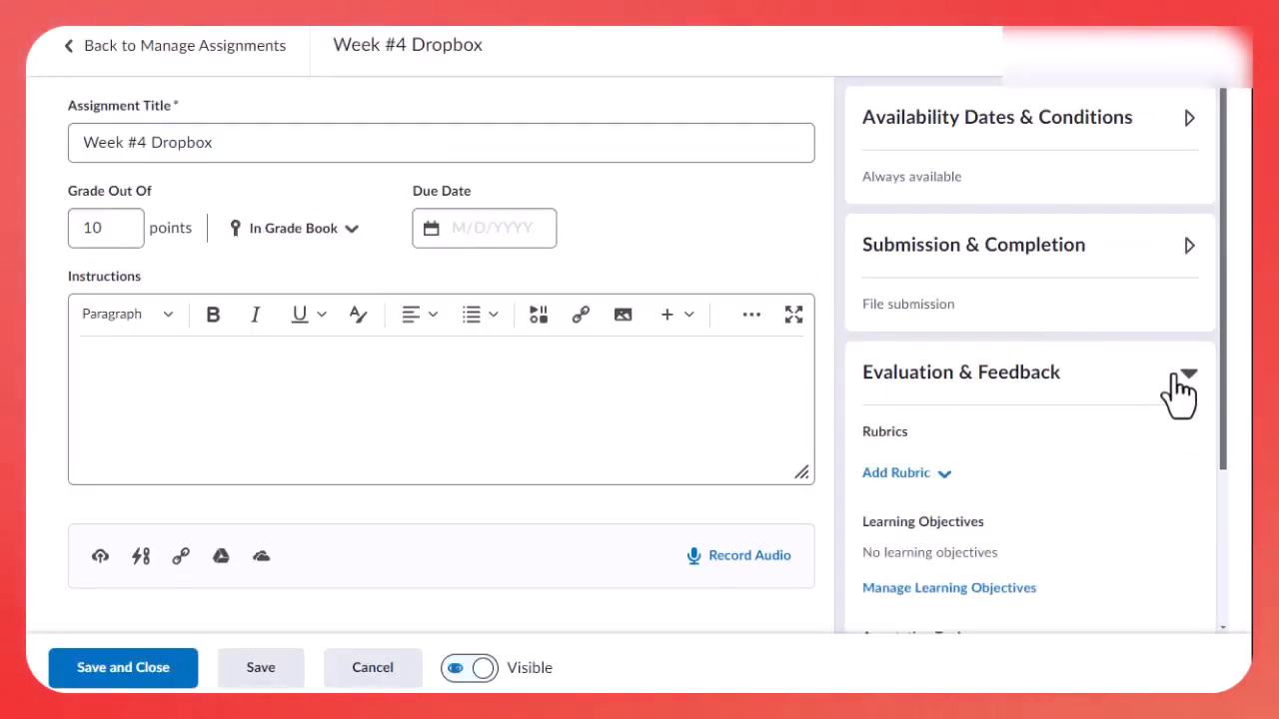
scroll(1124, 445, down, 3)
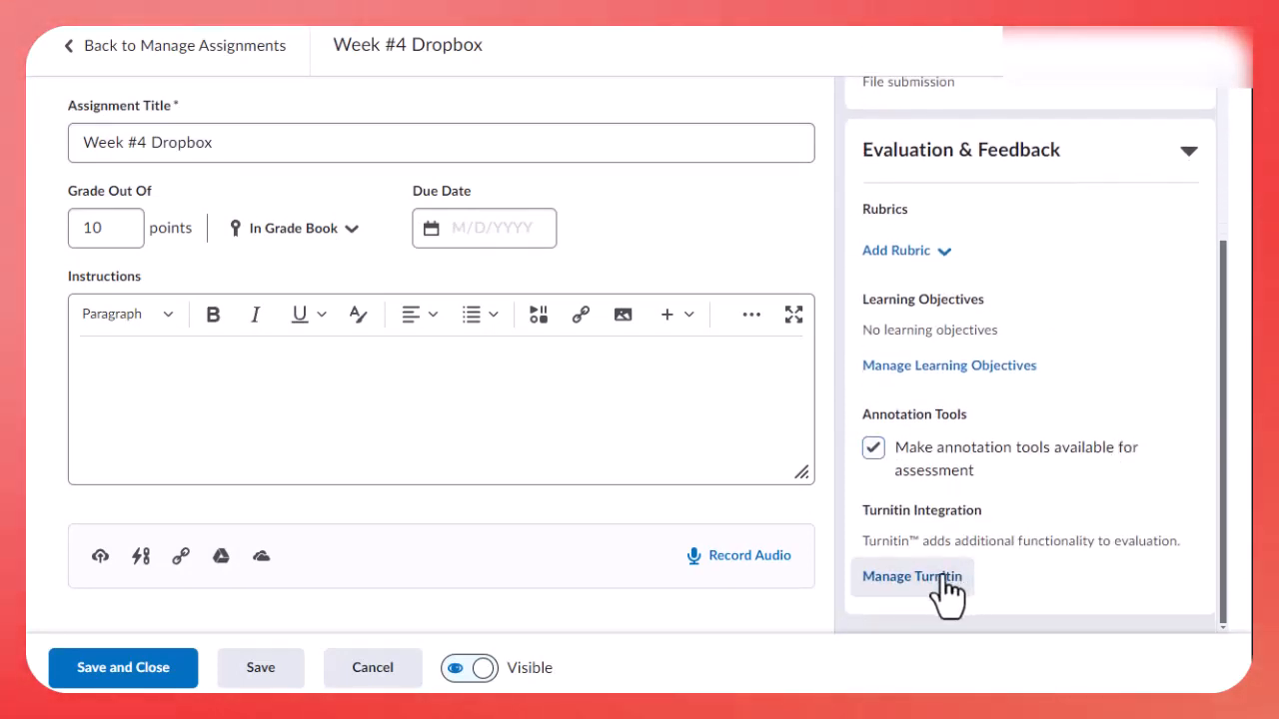
click(941, 580)
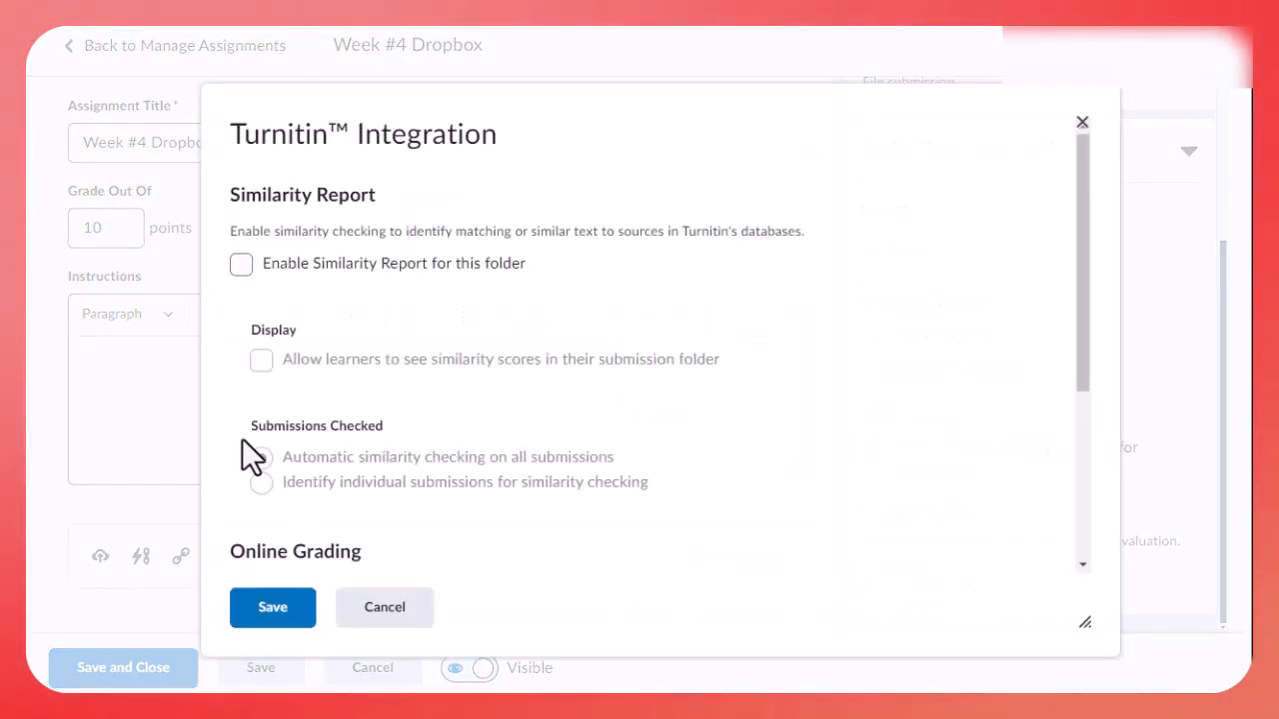
Step: Enable the Similarity Report with scores visible to learners for the Week #4 Dropbox, then save and close the folder
click(246, 265)
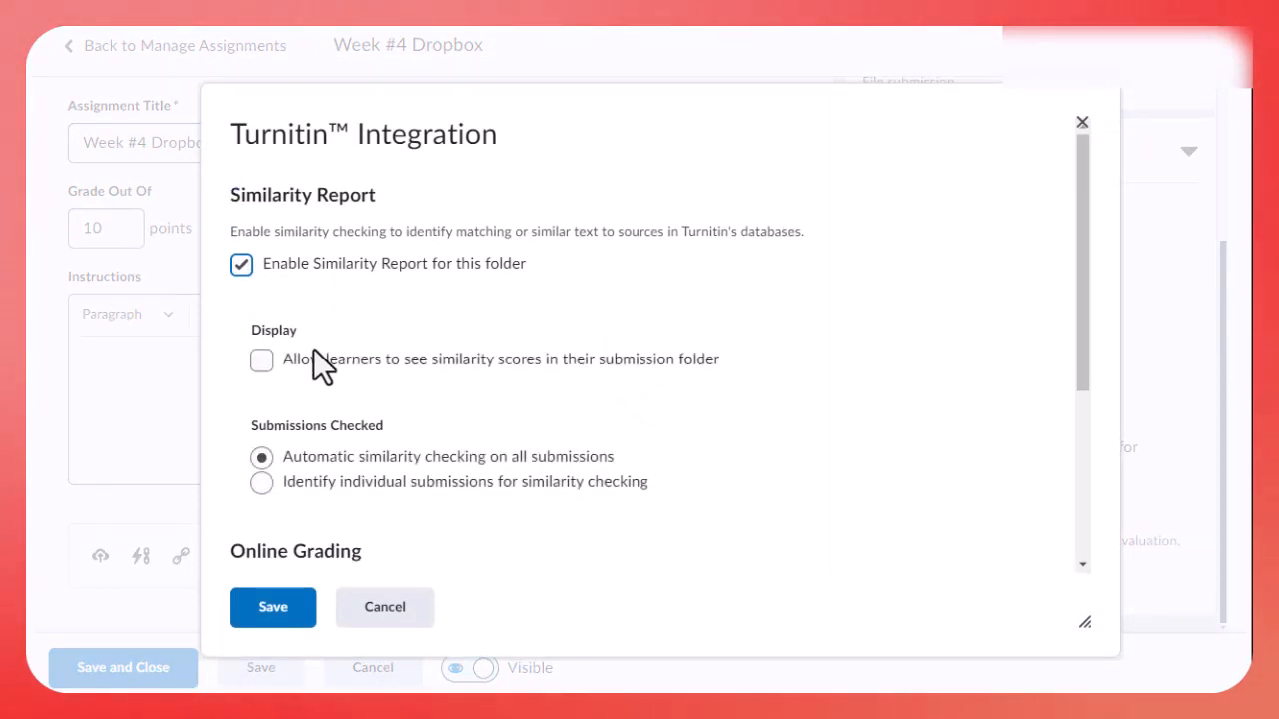
click(262, 364)
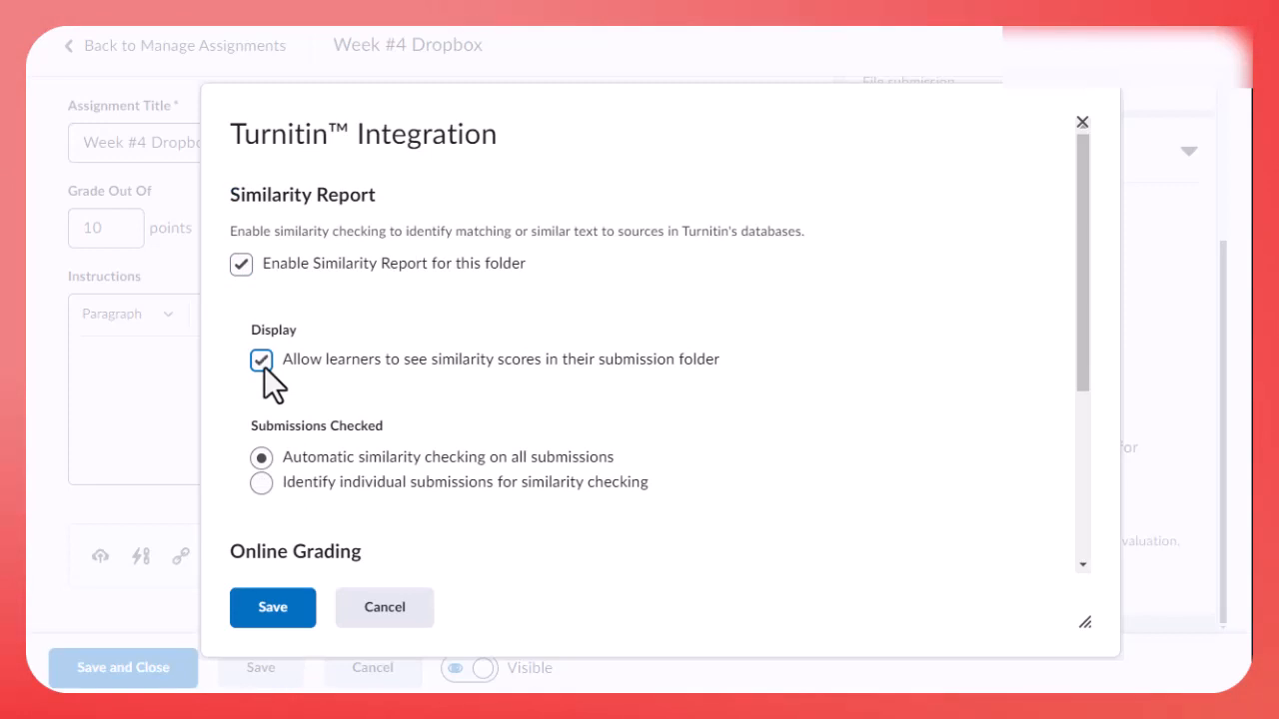
click(284, 620)
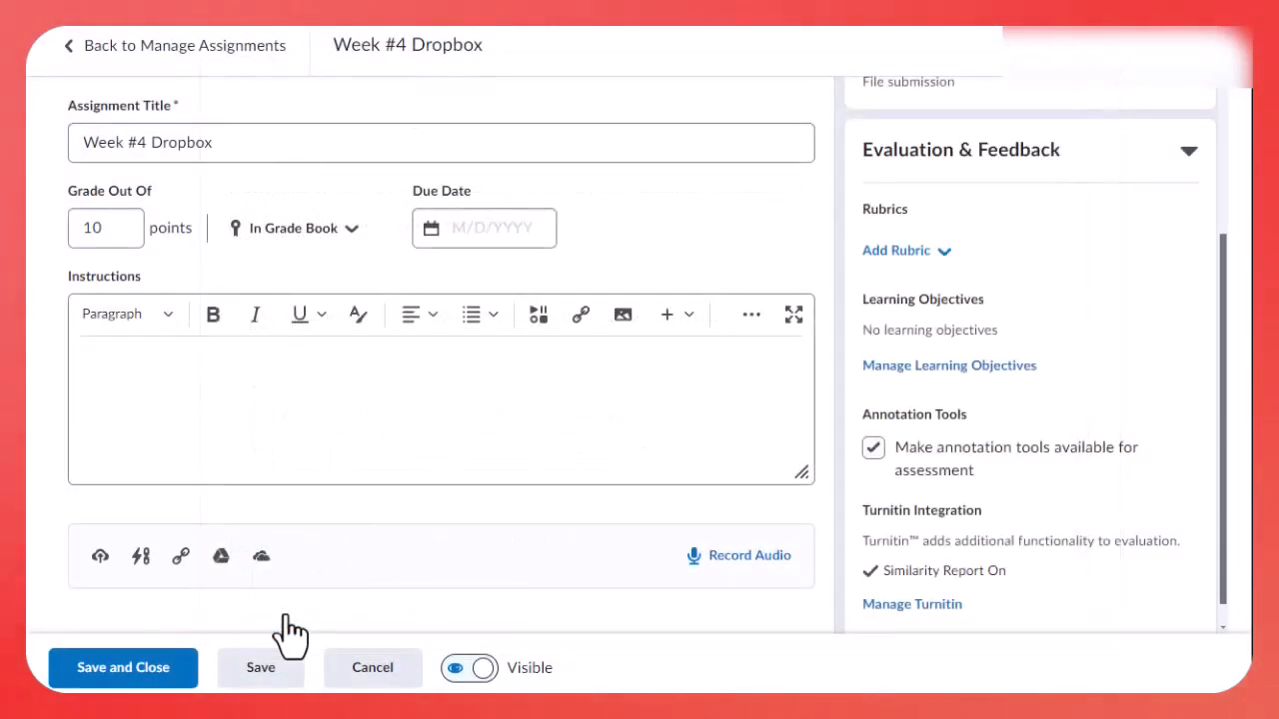
click(137, 674)
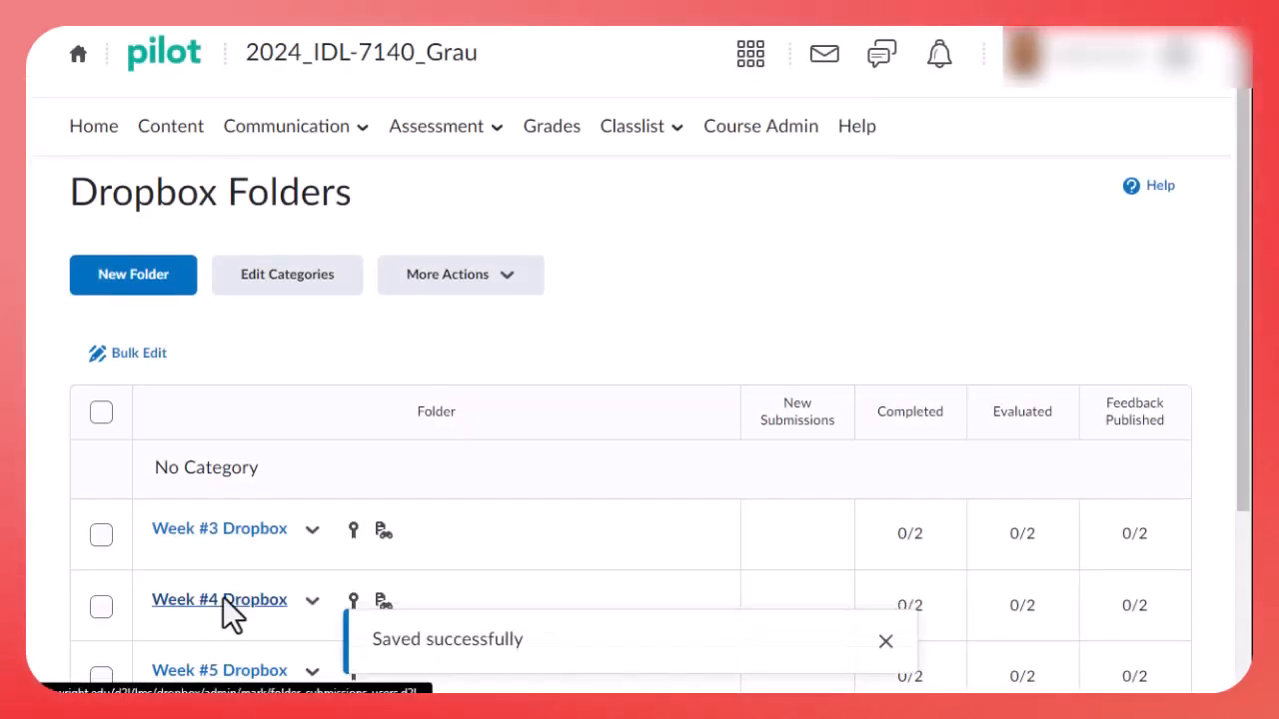
Step: Open the Turnitin integration settings of the Week #5 Dropbox folder
scroll(286, 519, down, 3)
click(312, 421)
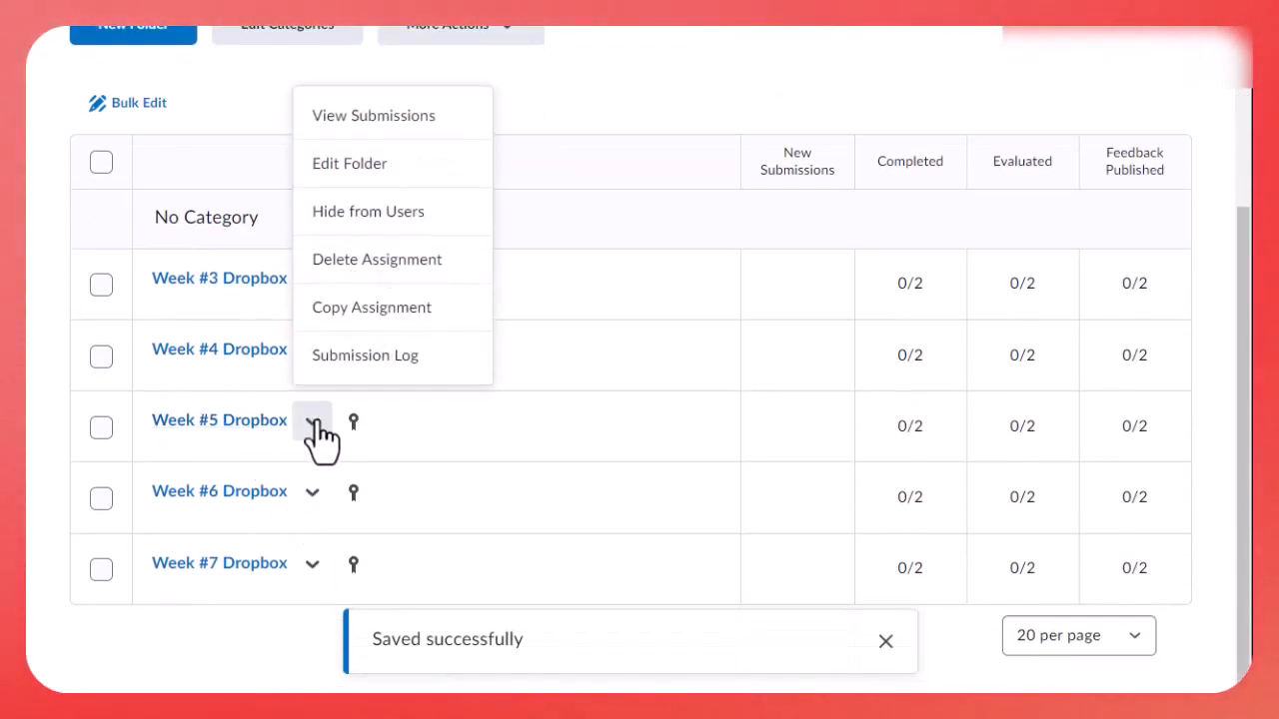
click(360, 168)
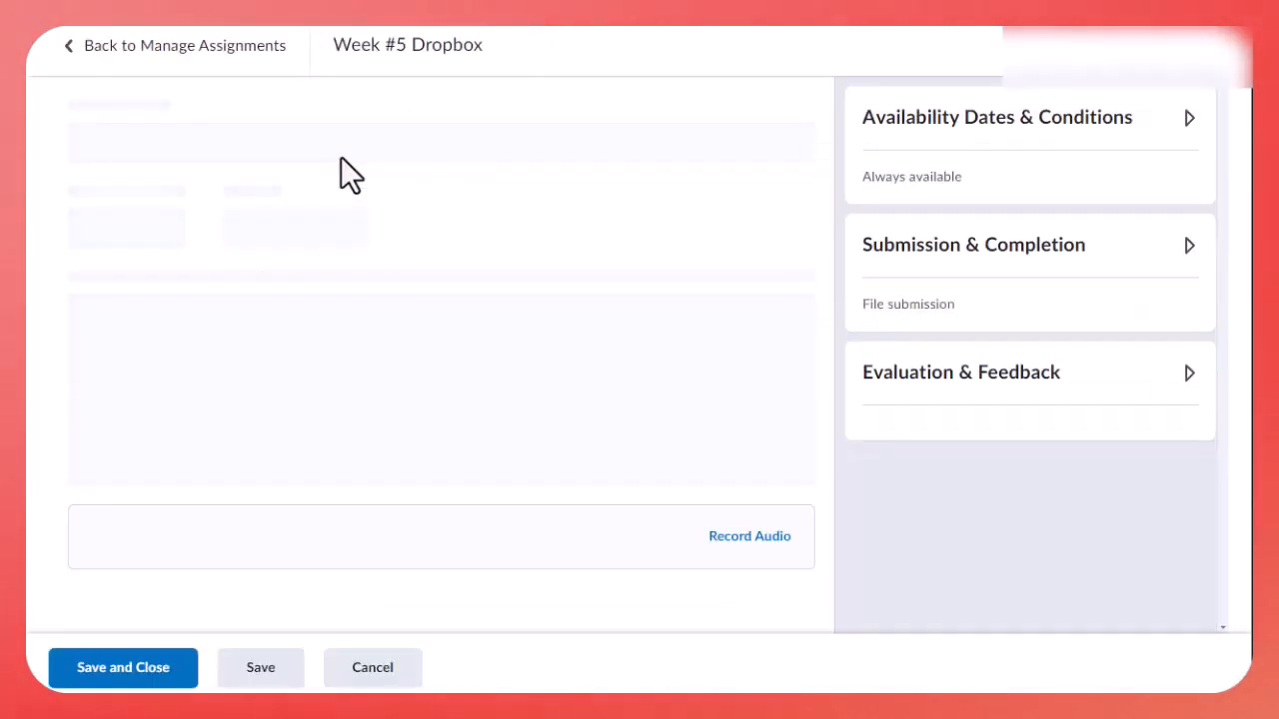
click(1188, 376)
scroll(1133, 415, down, 2)
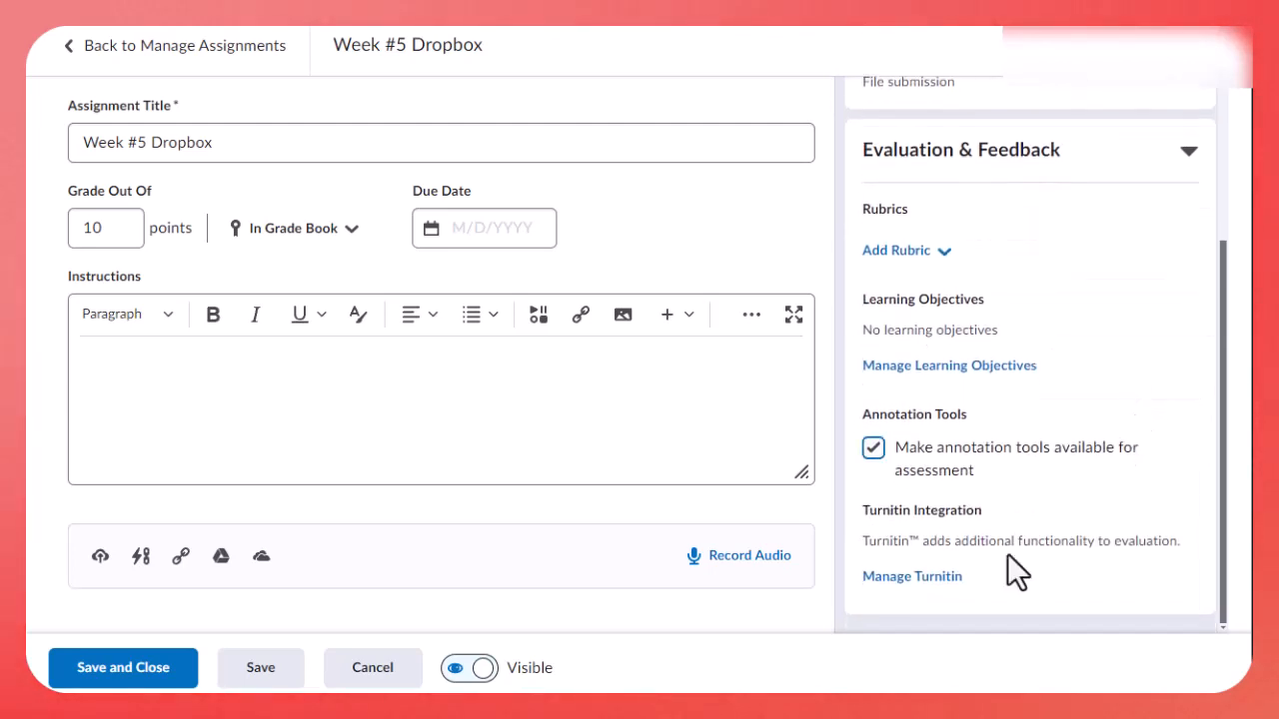
click(906, 577)
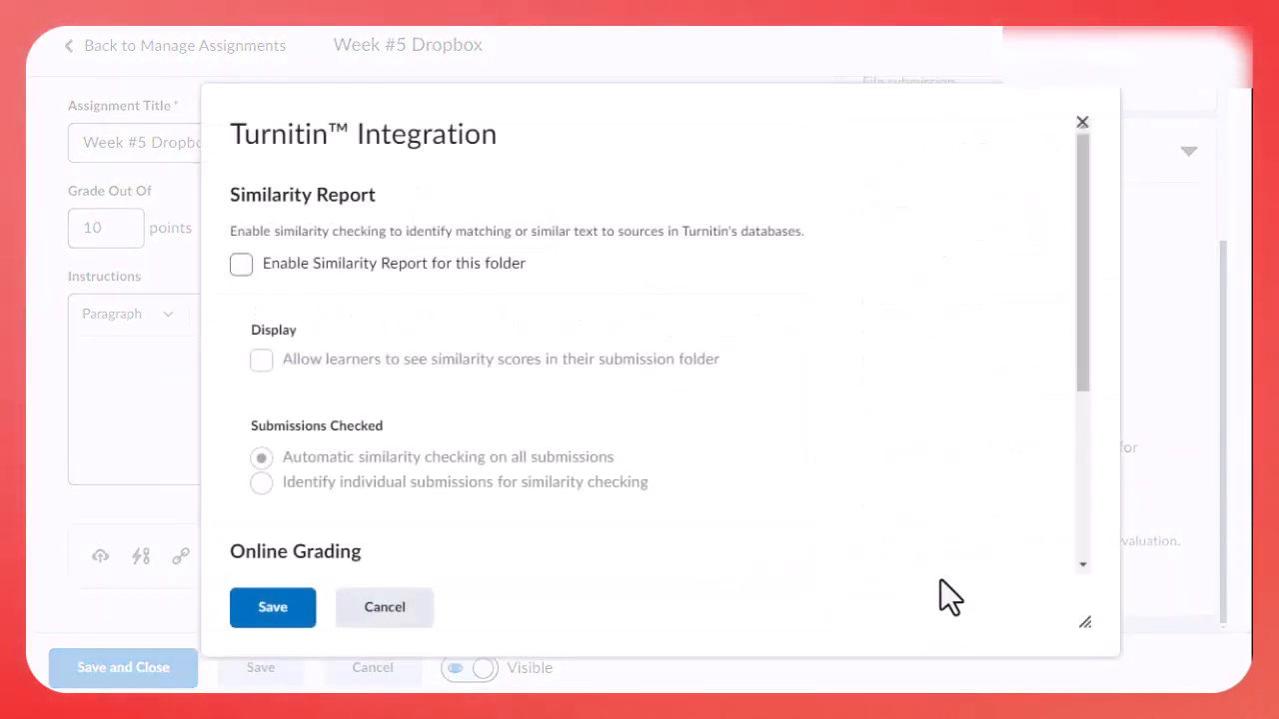
Step: Enable the Similarity Report with scores visible to learners for the Week #5 Dropbox, then save and close the folder
click(241, 265)
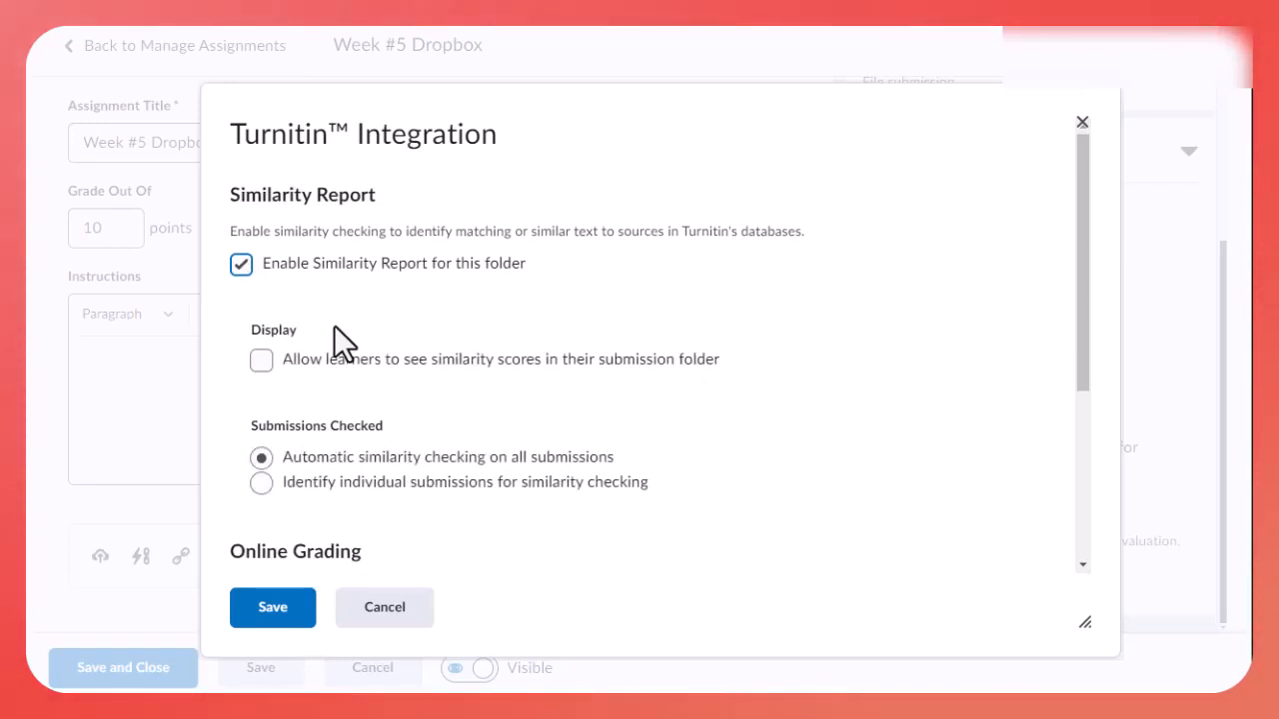
scroll(330, 350, down, 1)
scroll(327, 362, down, 1)
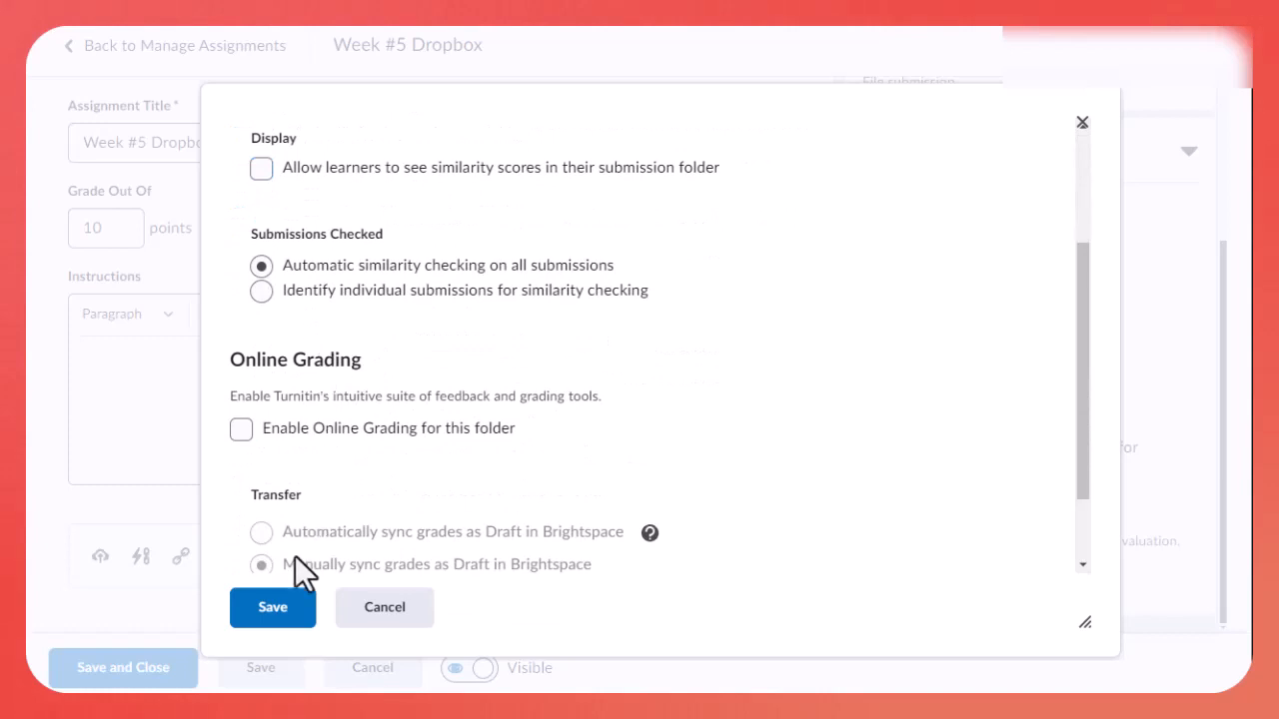
click(261, 167)
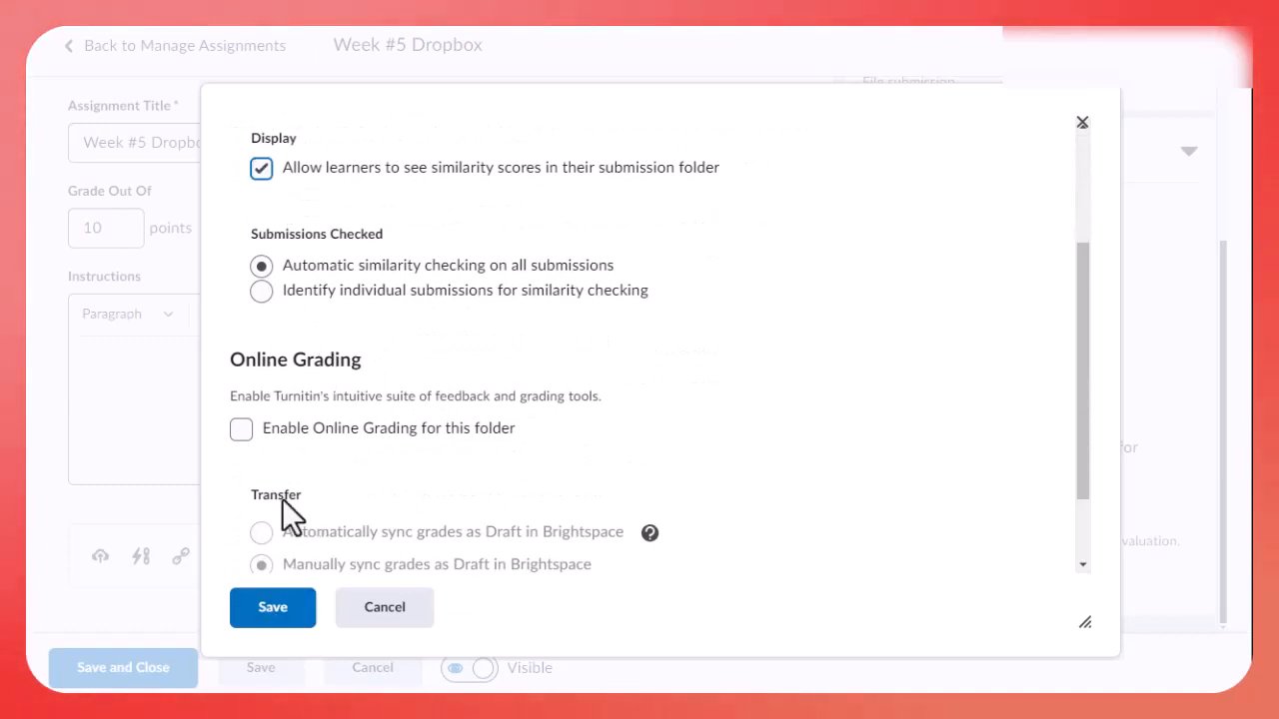
click(270, 609)
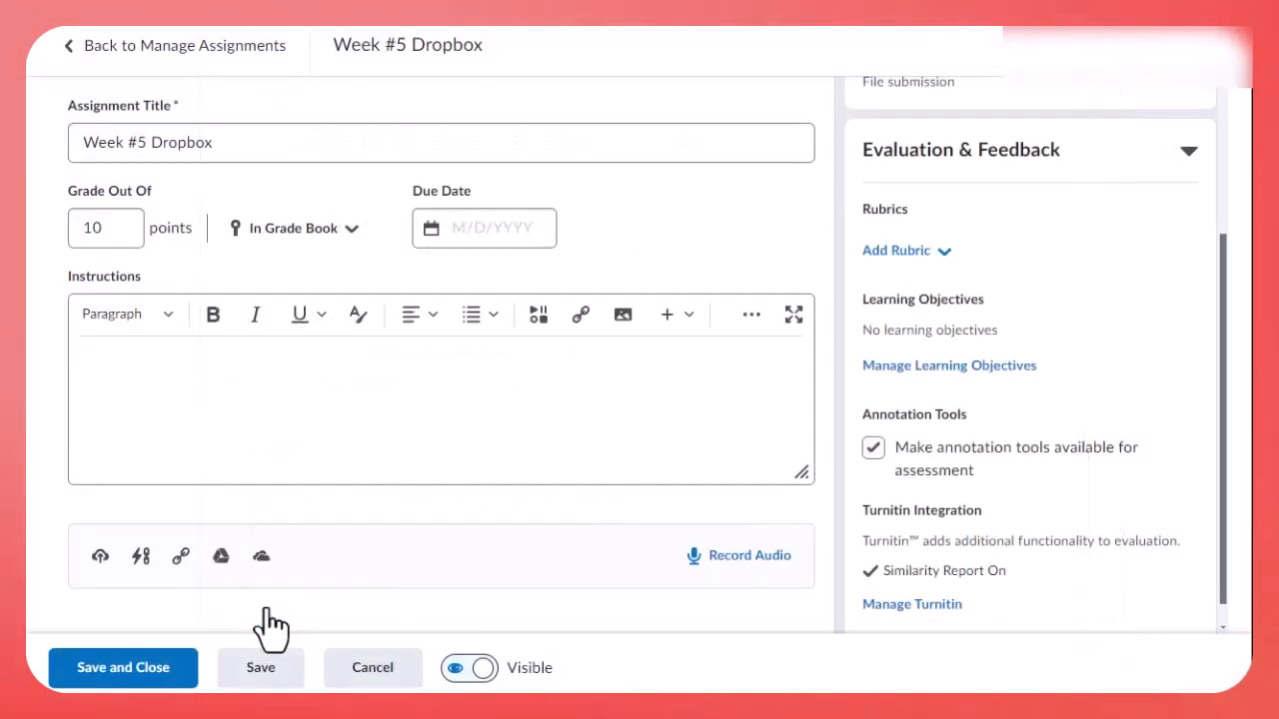
click(142, 672)
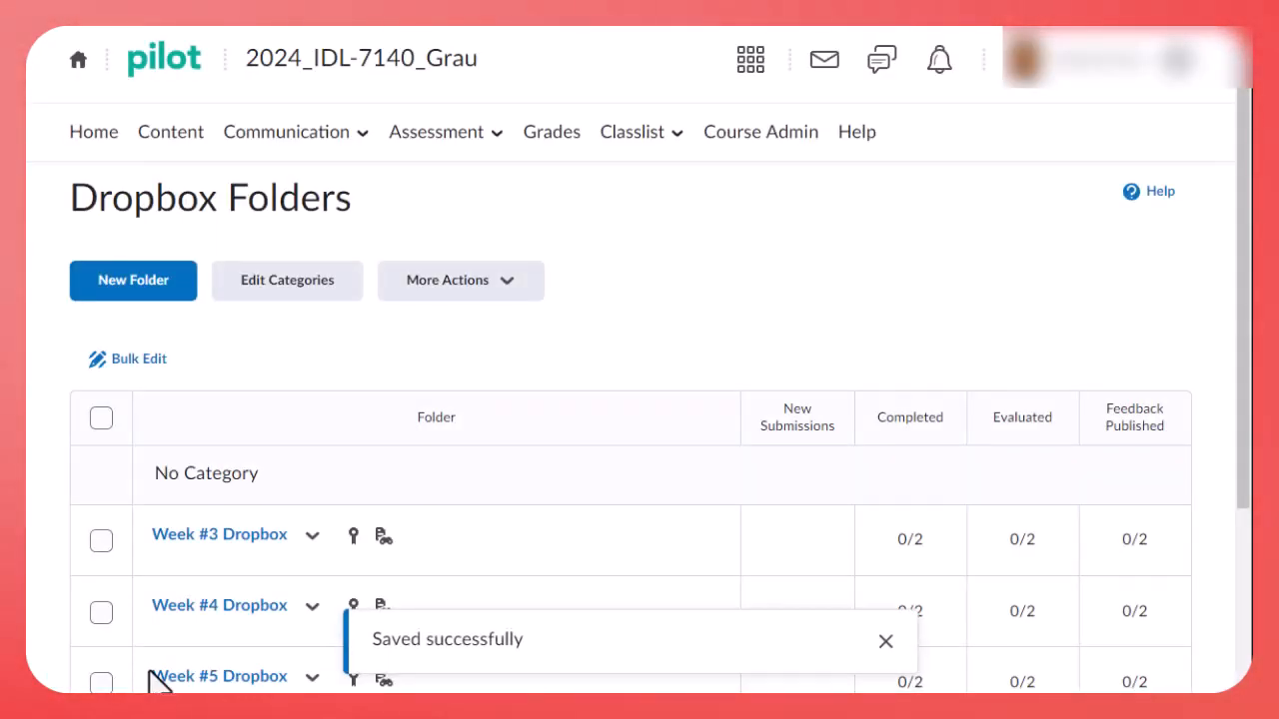
scroll(150, 677, down, 3)
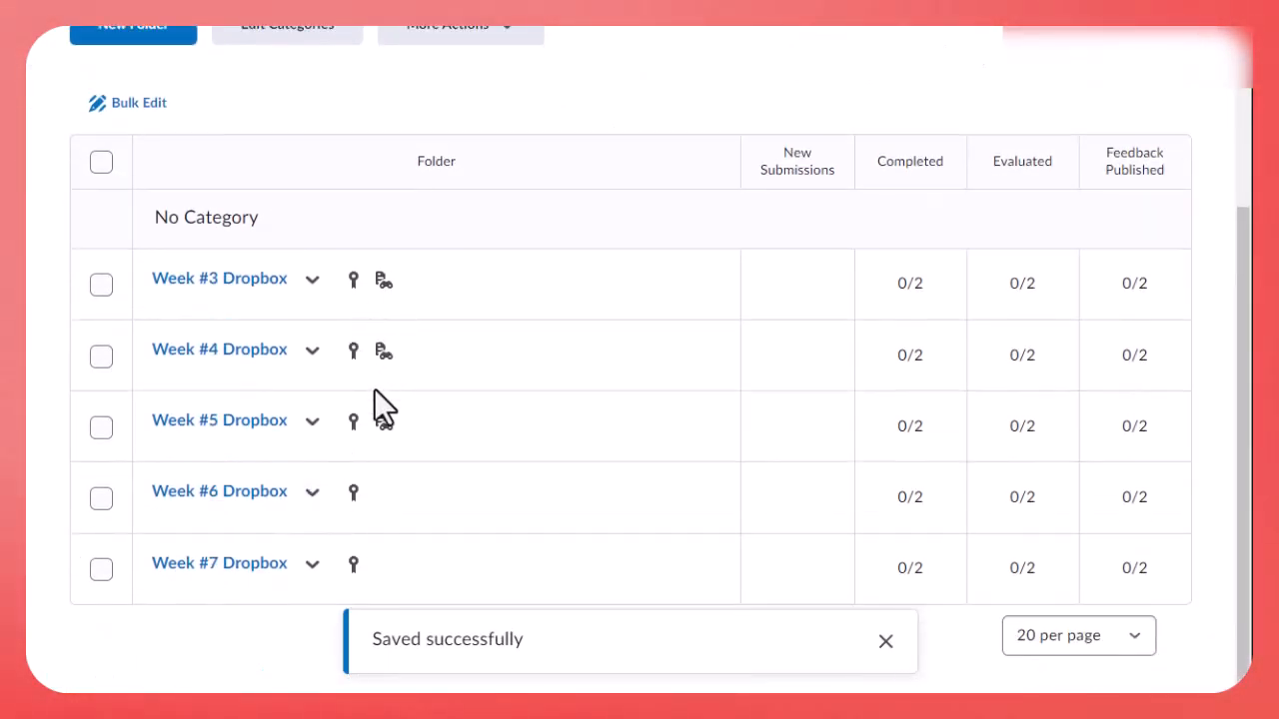
Step: Enable the Turnitin Similarity Report for the Week #6 Dropbox, then save and close the folder
click(312, 491)
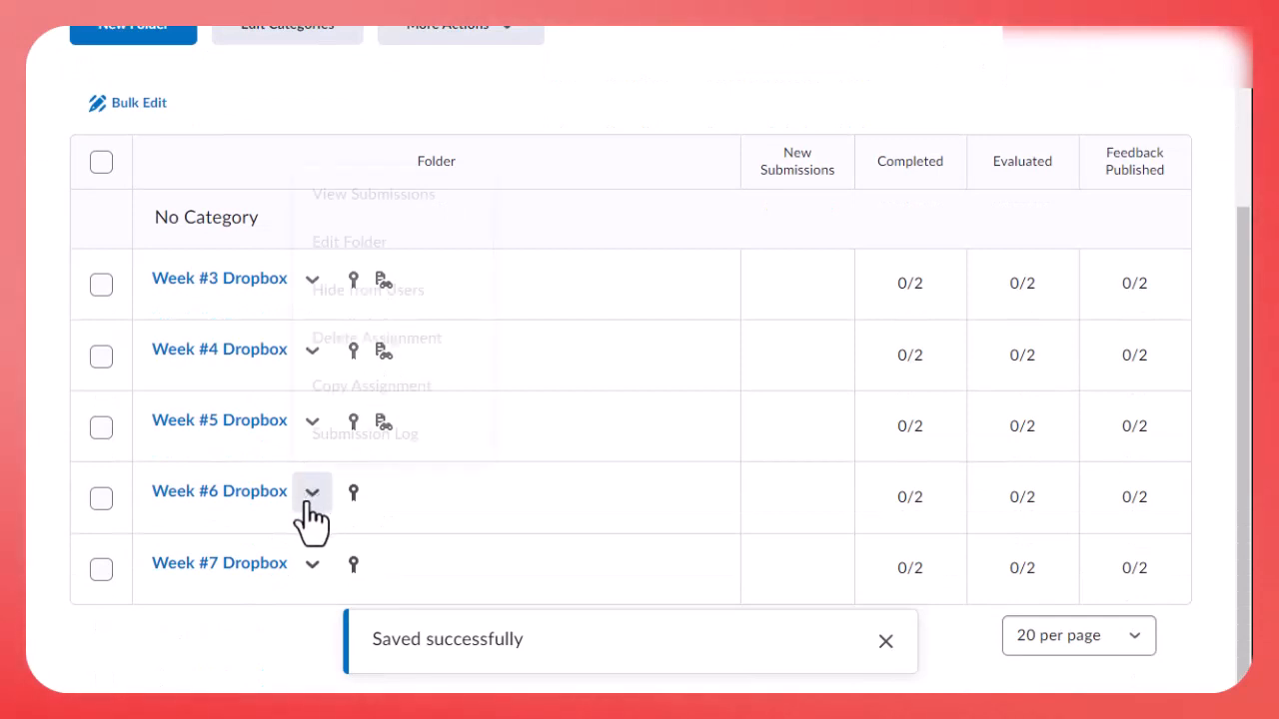
click(341, 240)
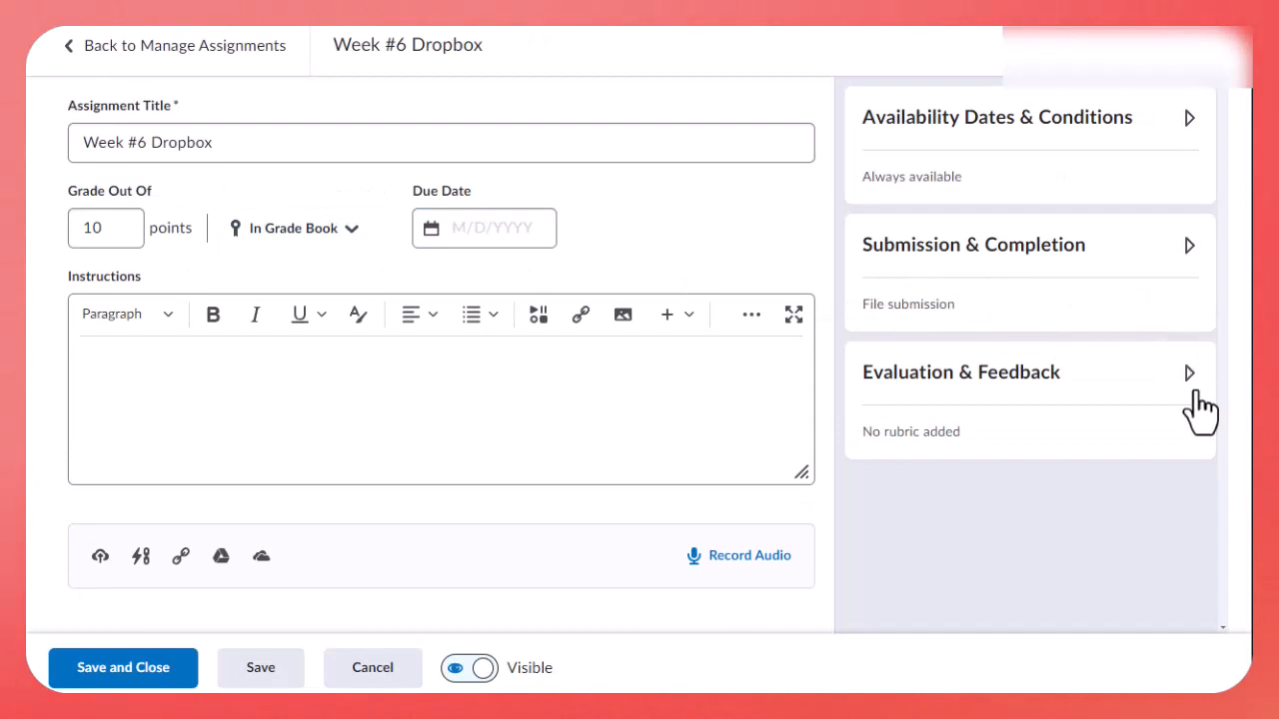
click(1195, 395)
scroll(1111, 540, down, 2)
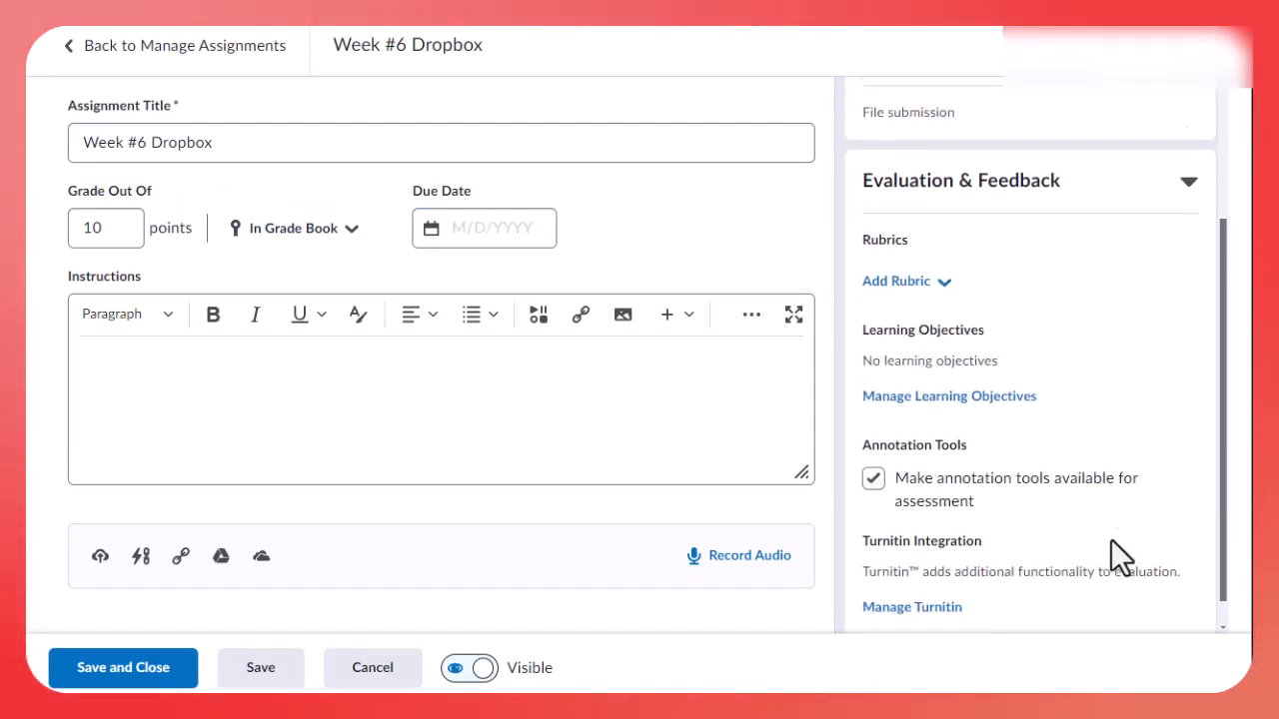
scroll(1111, 540, down, 1)
click(924, 580)
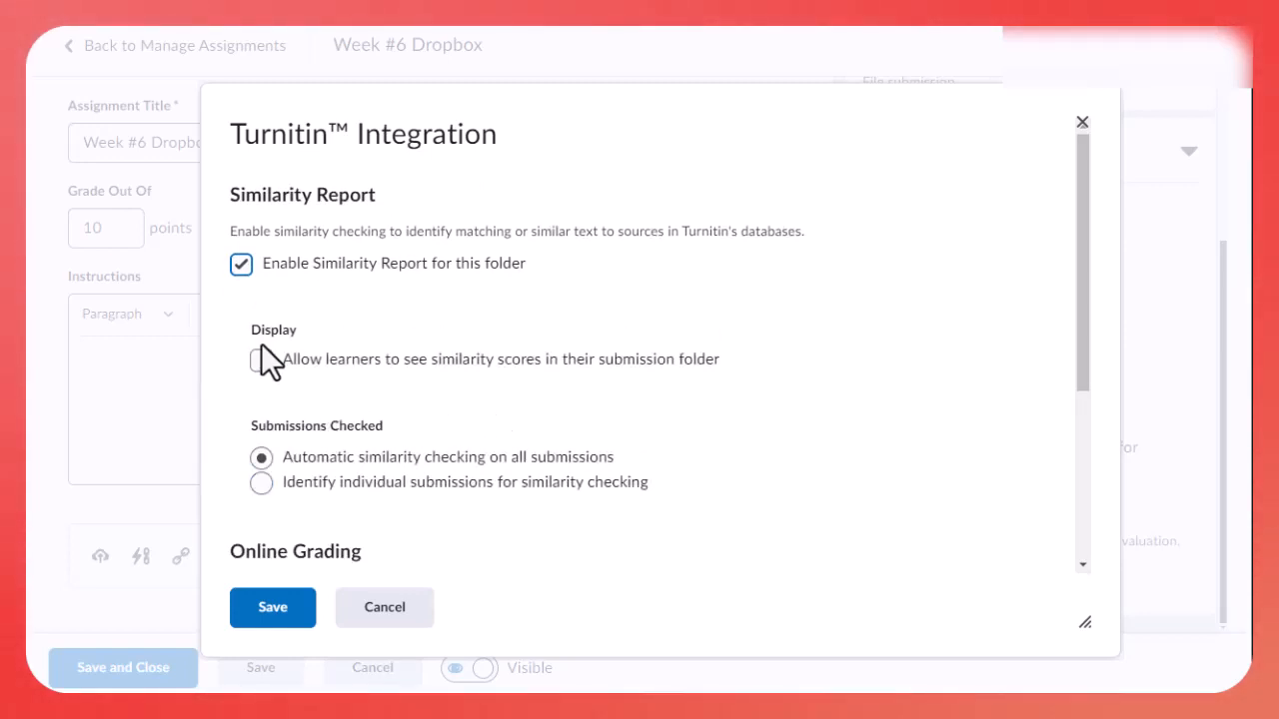
click(268, 605)
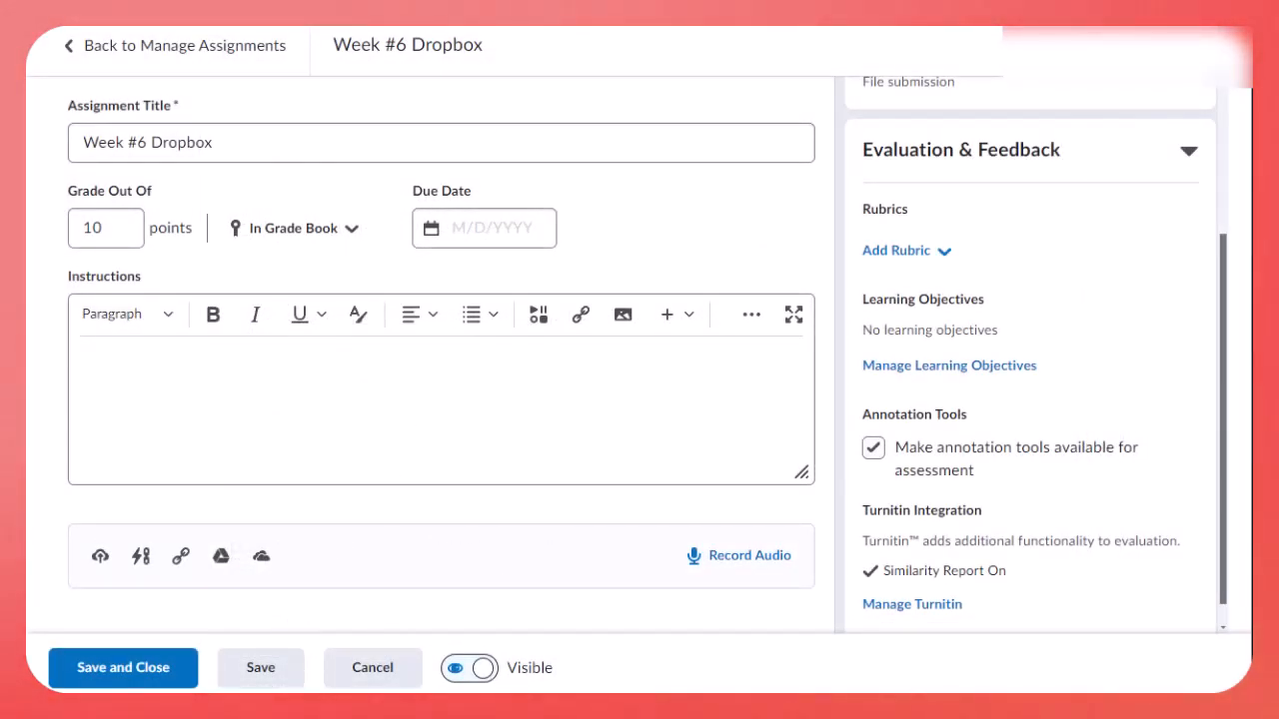
click(155, 685)
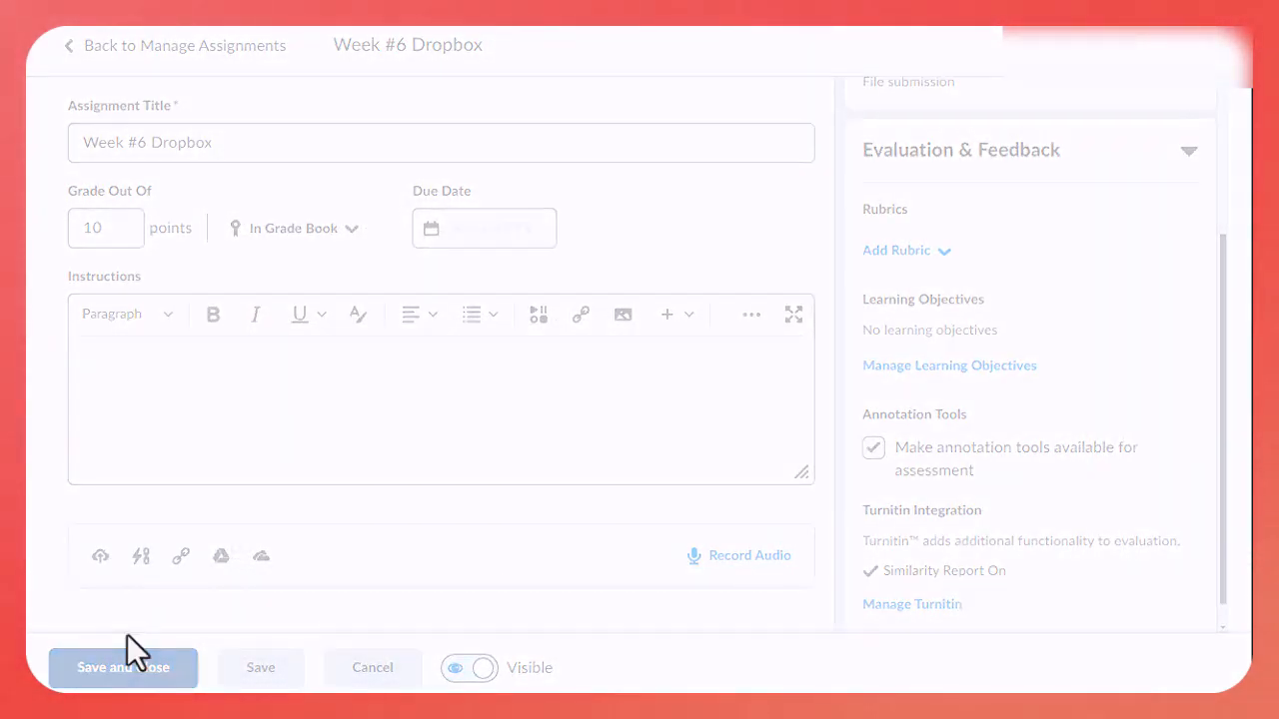
Step: Open the Turnitin integration settings of the Week #7 Dropbox folder
scroll(140, 620, down, 3)
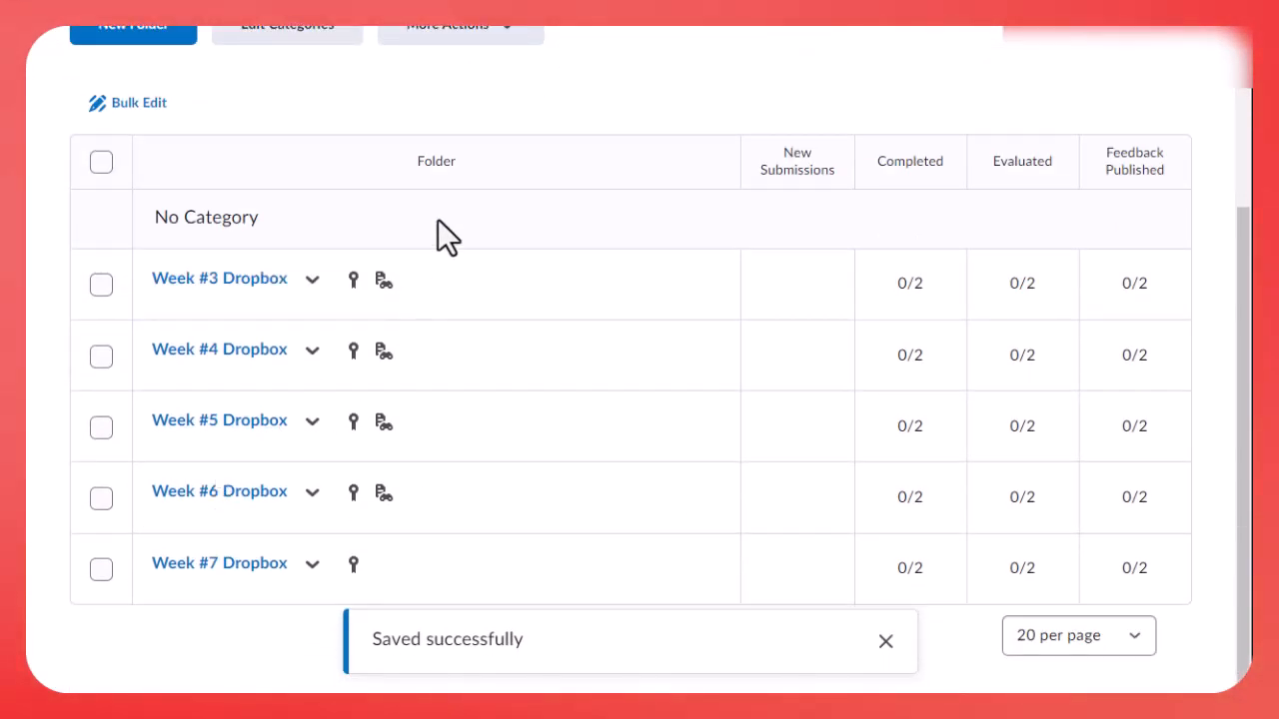
click(310, 578)
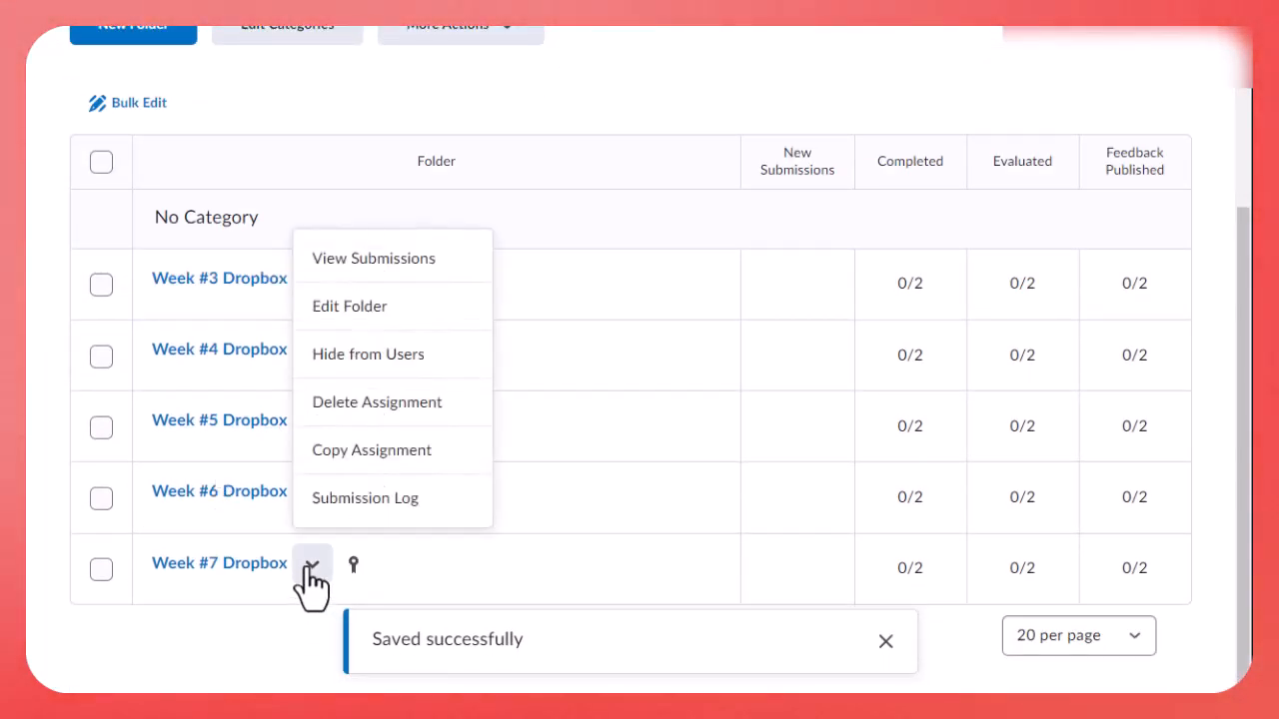
click(363, 315)
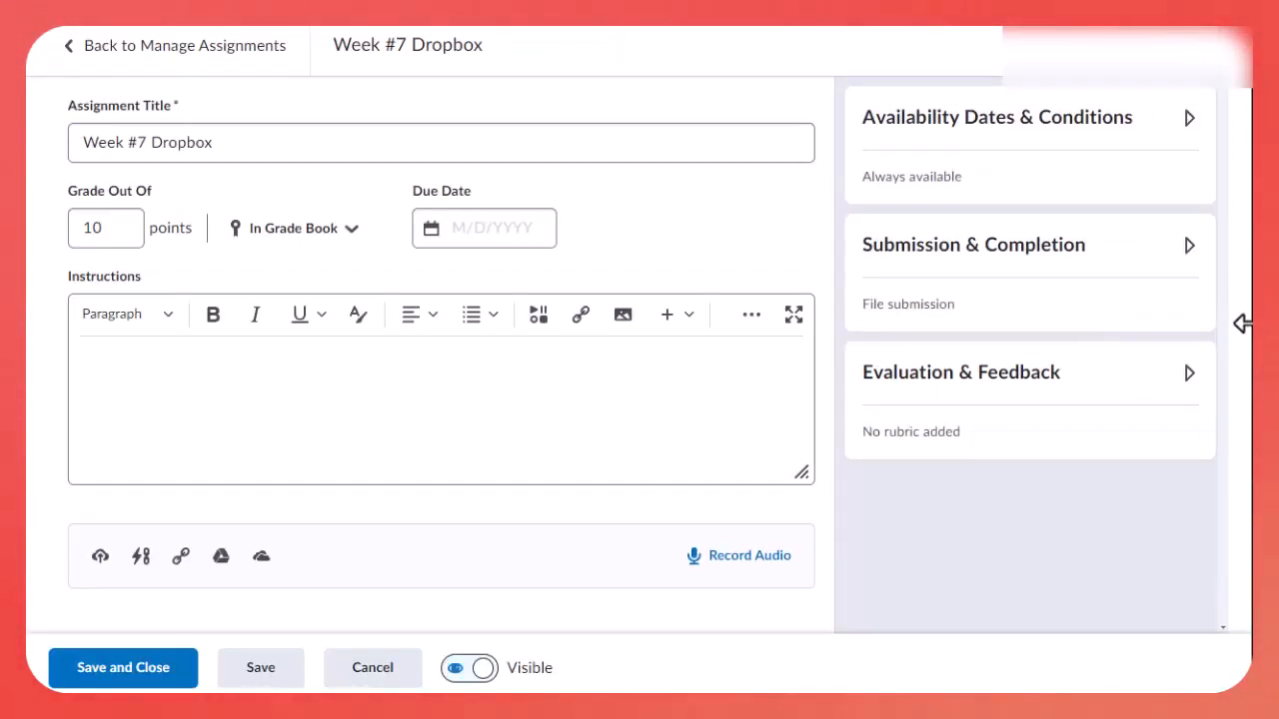
click(1182, 379)
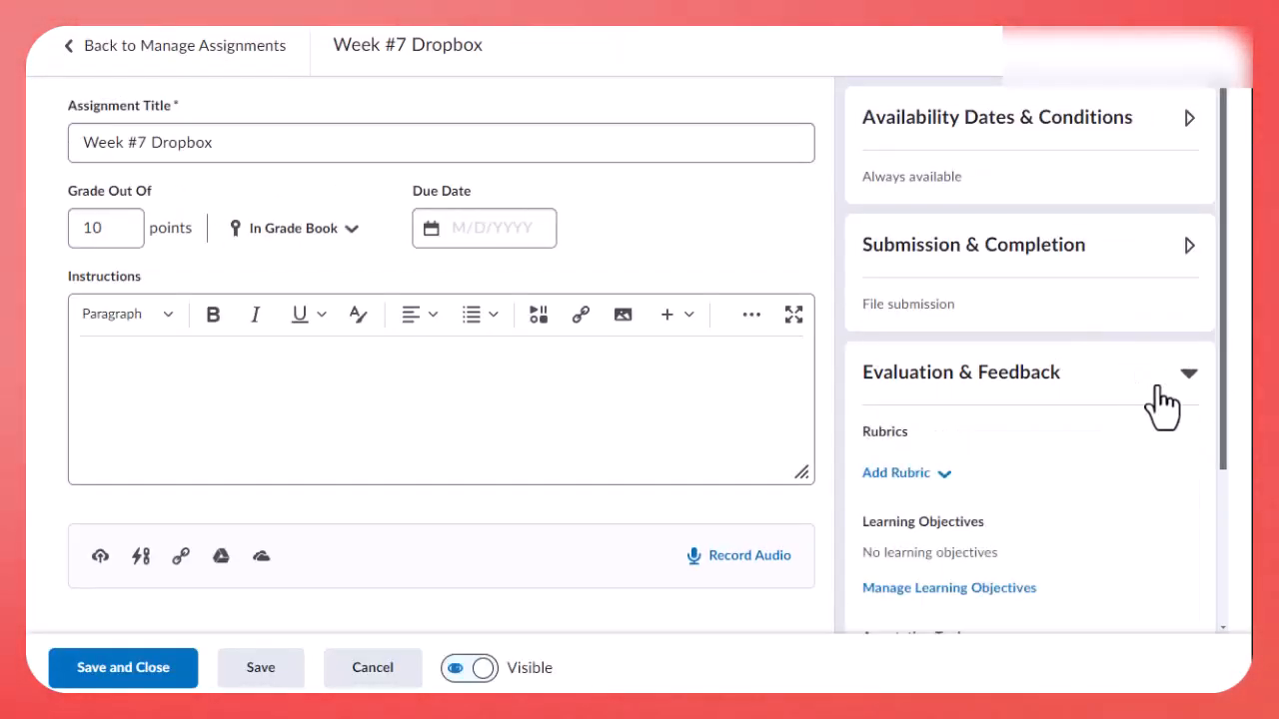
scroll(959, 455, down, 3)
click(911, 577)
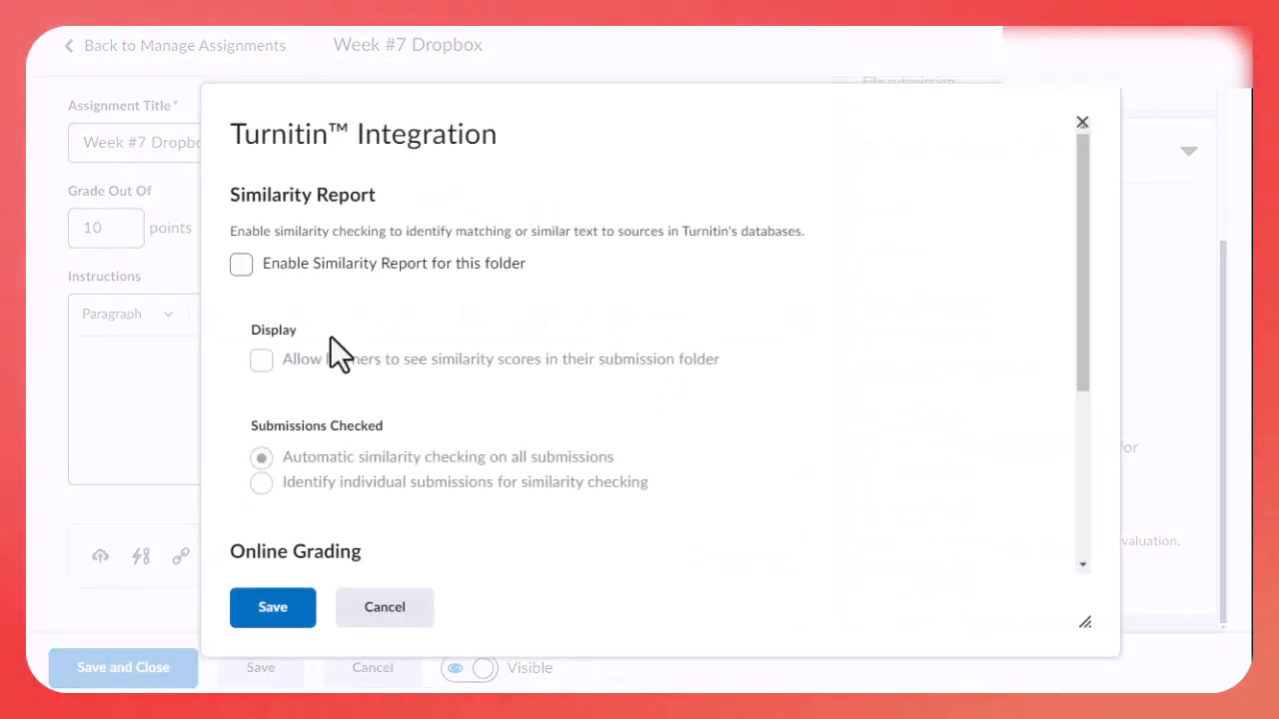
Step: Enable the Similarity Report with scores visible to learners for the Week #7 Dropbox, then save and close the folder
click(243, 264)
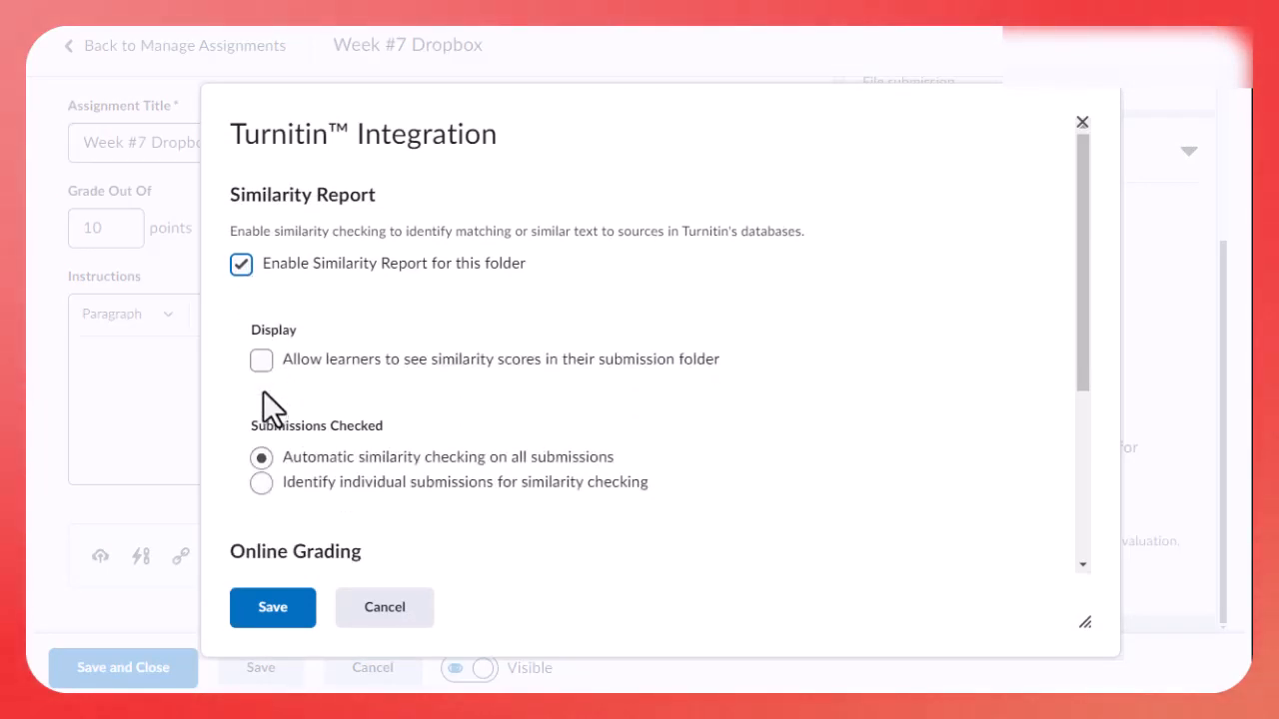
click(261, 361)
click(282, 611)
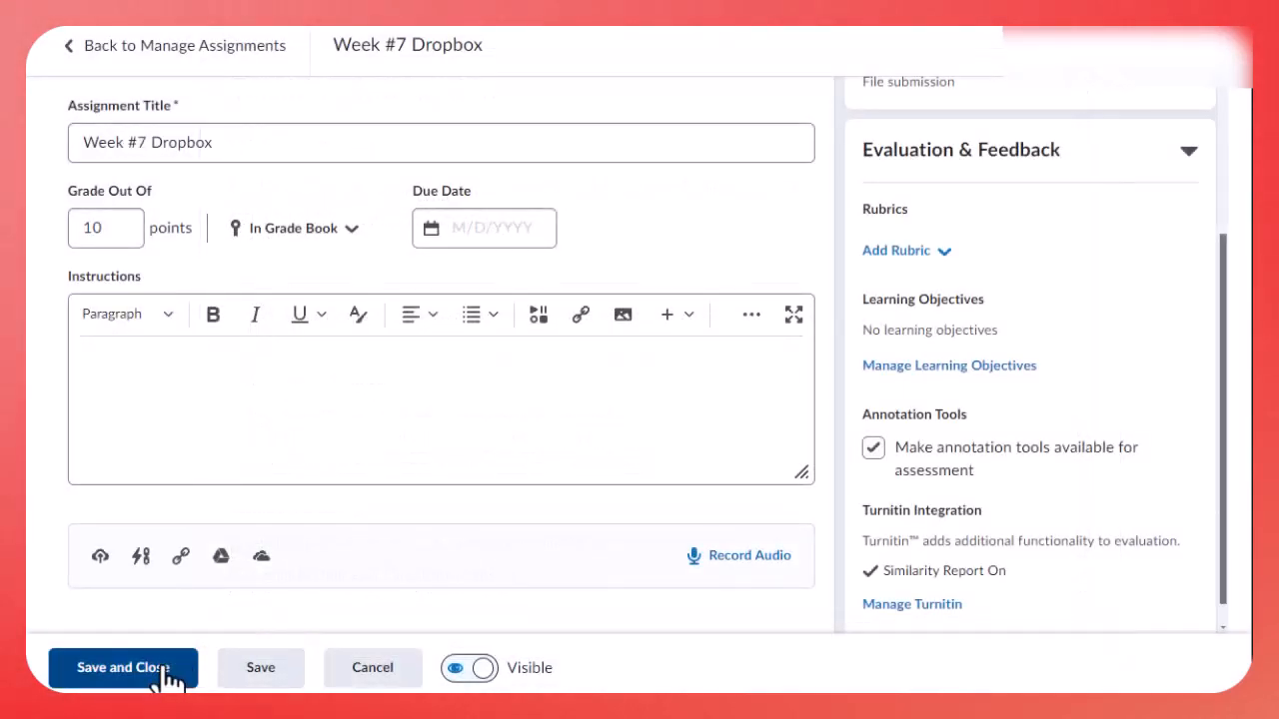
click(123, 668)
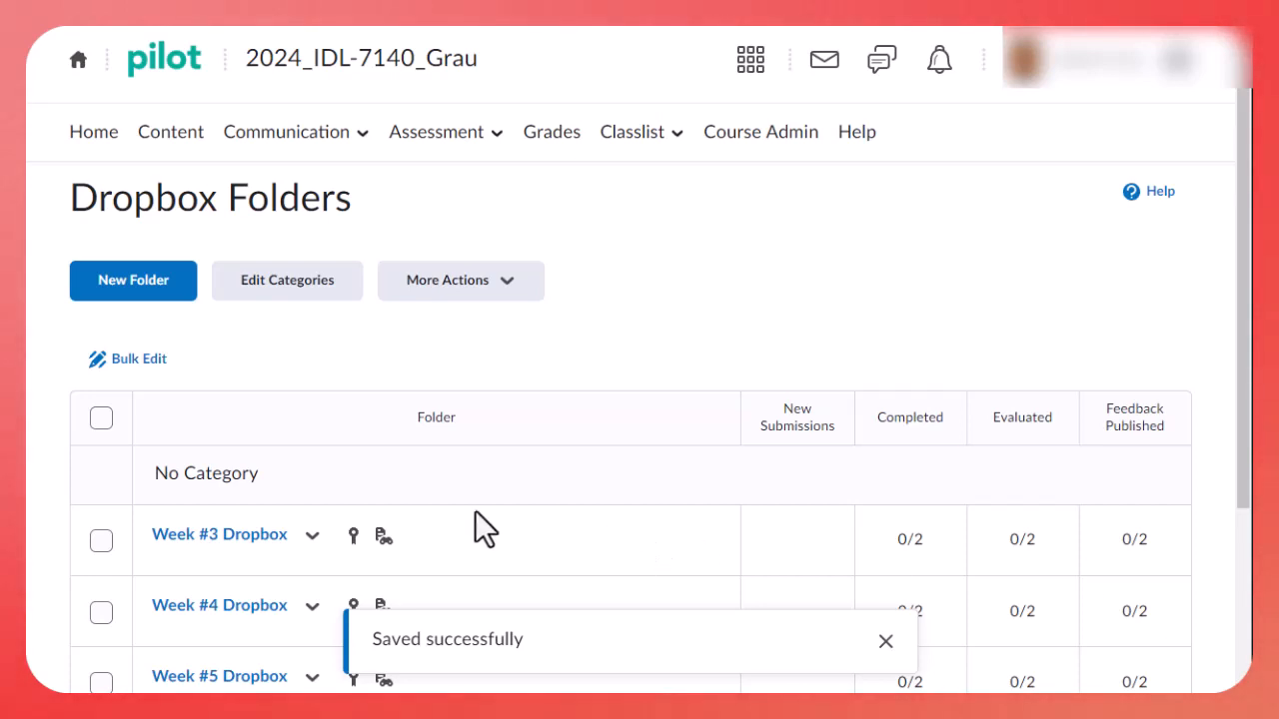
Step: Review the Turnitin markers in the Dropbox folder list, then go to the Course Administration page
scroll(473, 510, down, 3)
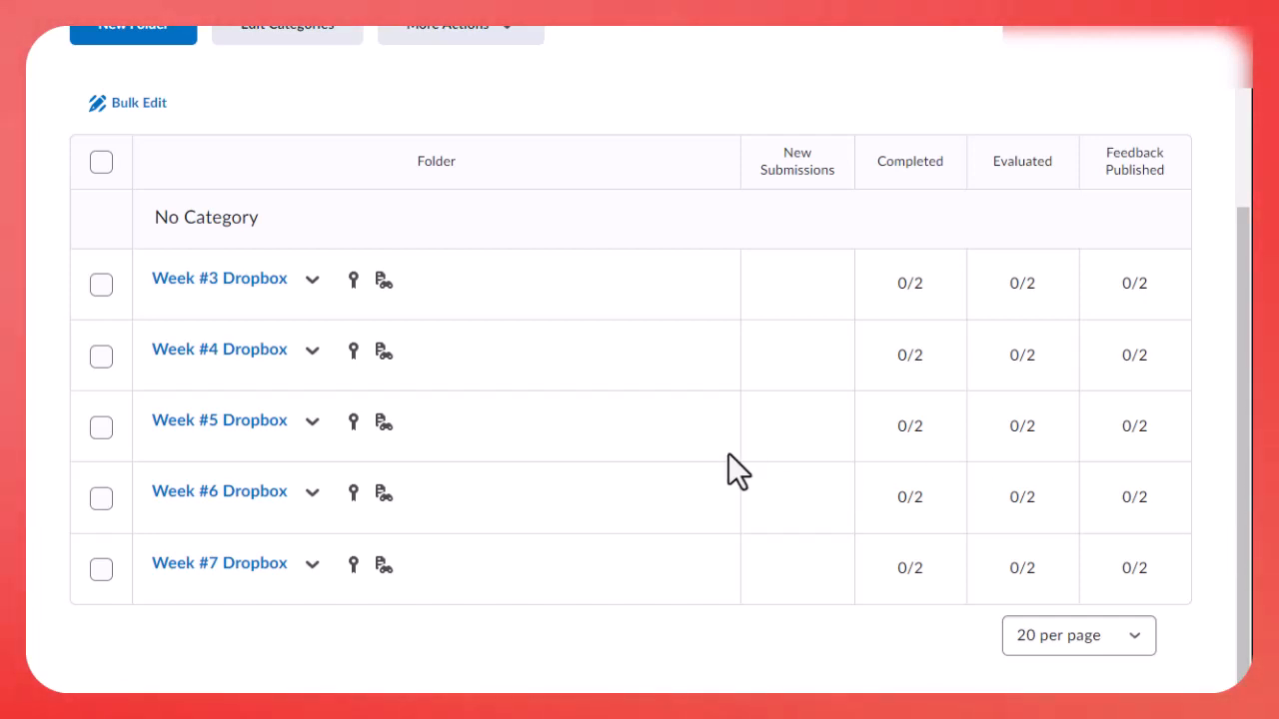
scroll(647, 452, up, 3)
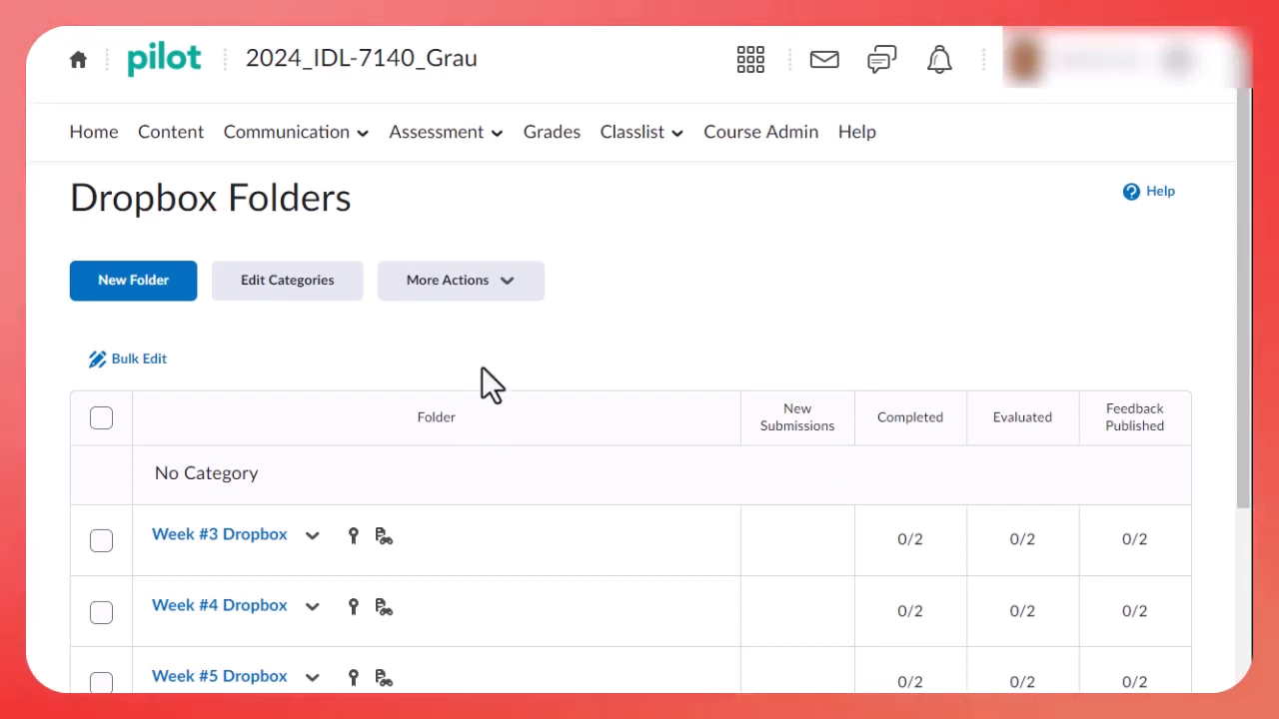
click(762, 140)
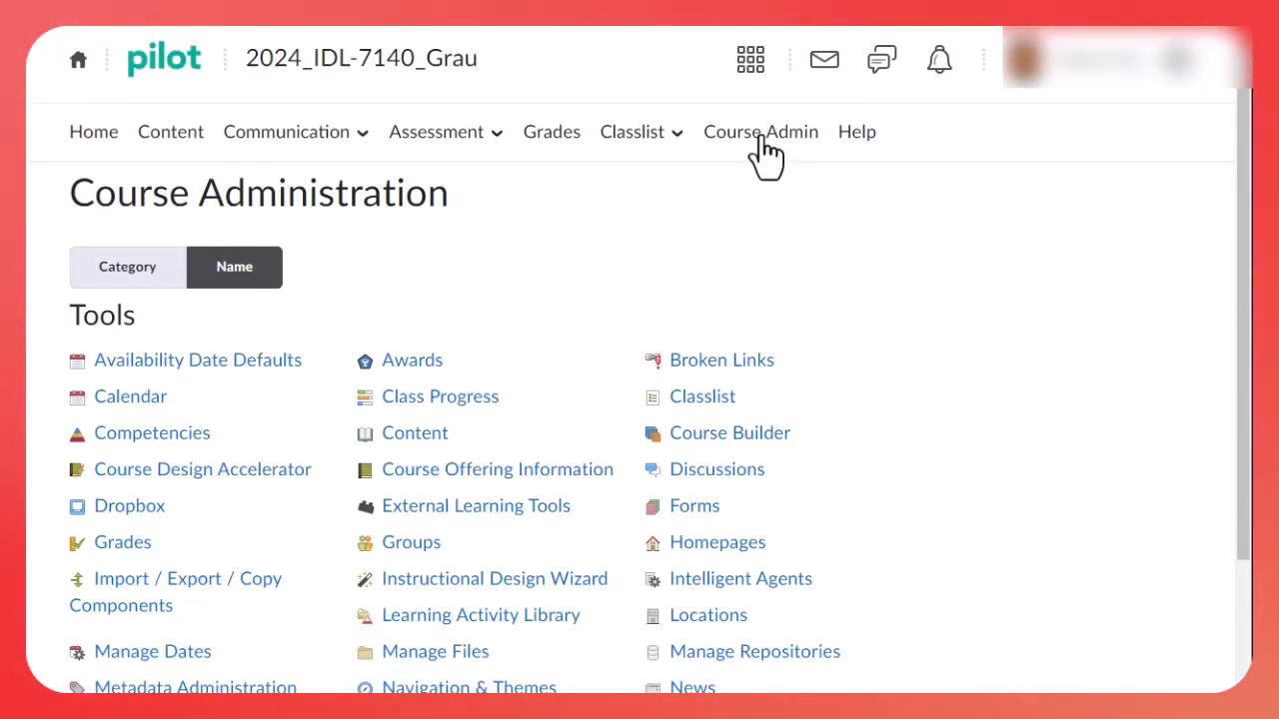
Step: Browse the course administration tools grouped by category, then list them by name again
click(130, 272)
scroll(282, 422, down, 5)
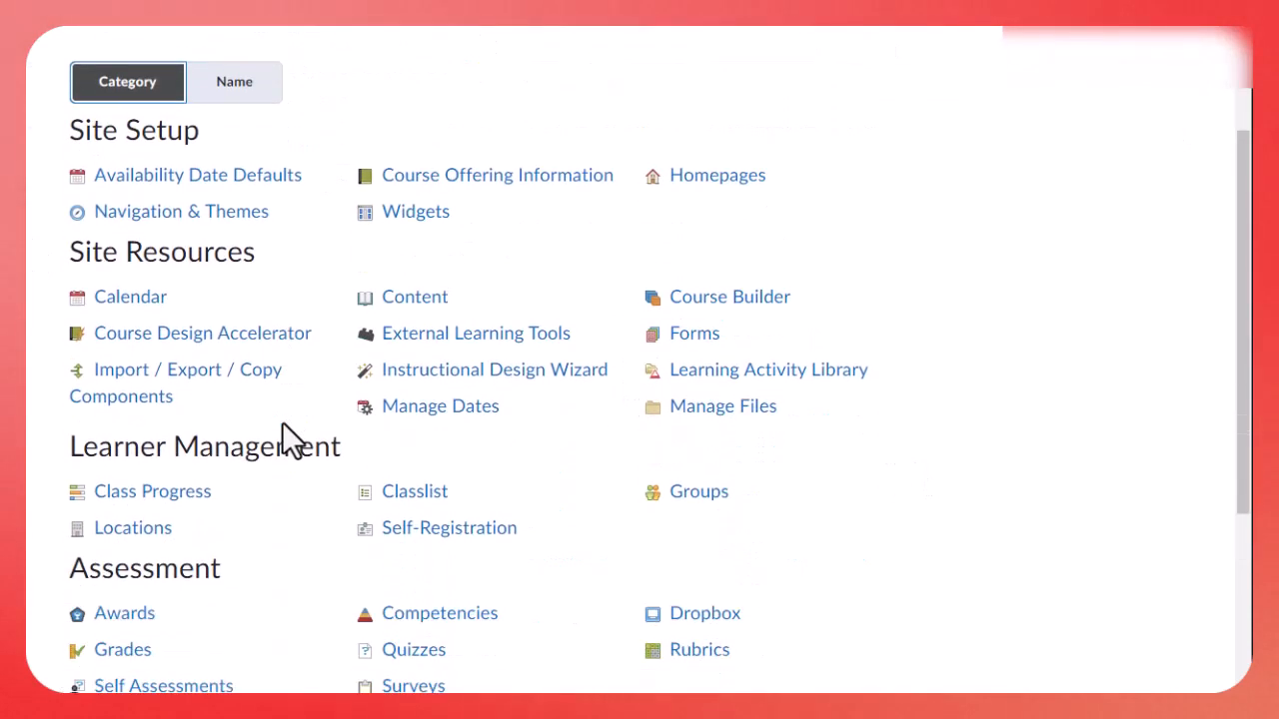
scroll(282, 421, up, 3)
scroll(282, 422, up, 1)
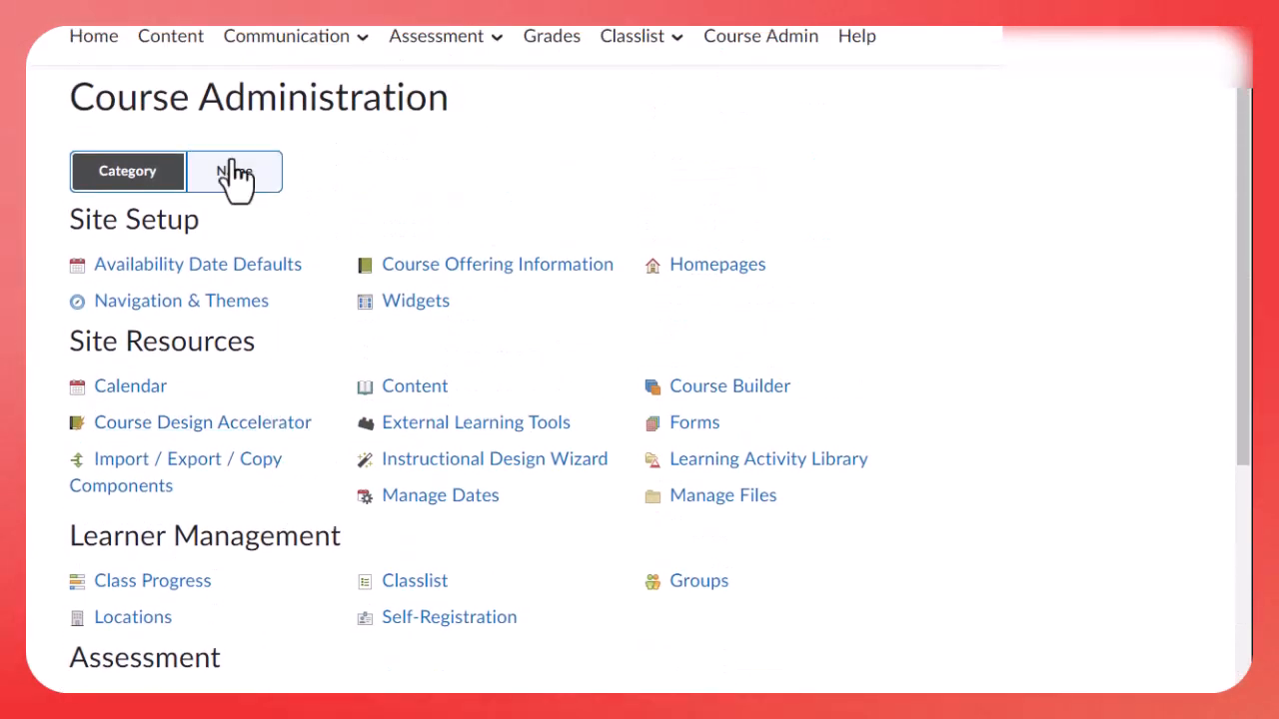
click(238, 177)
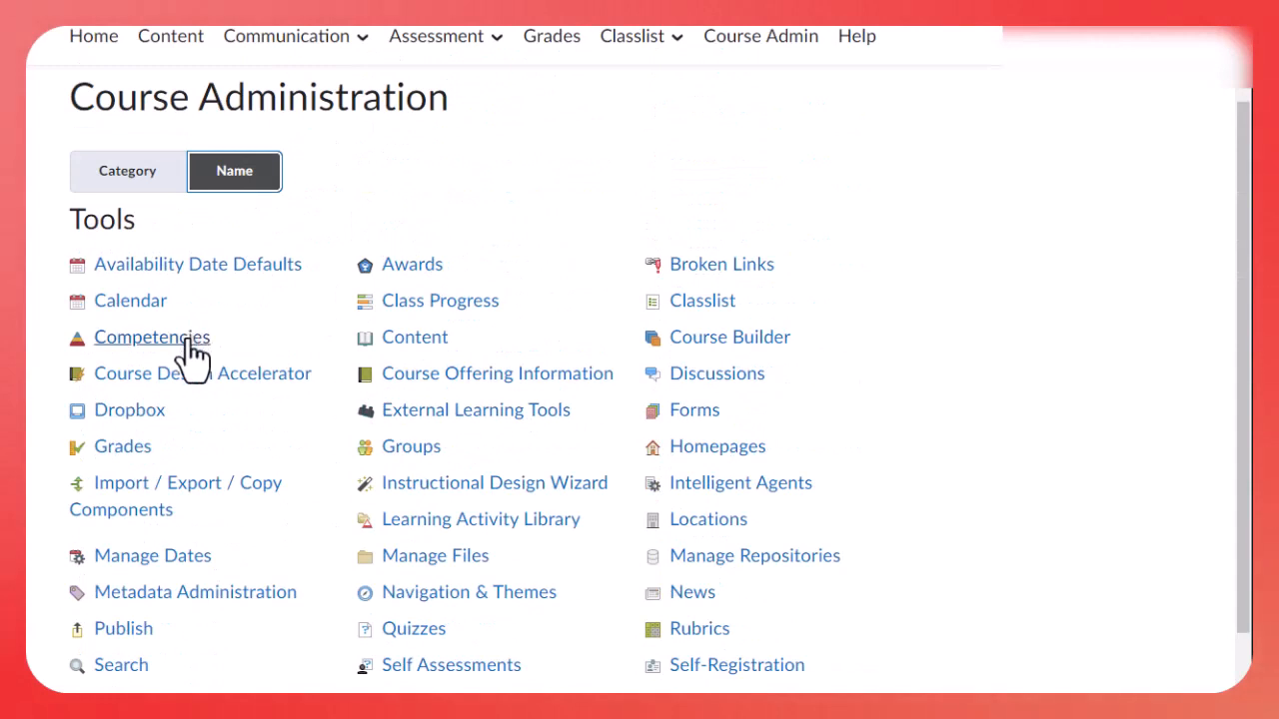
Step: Open the Rubrics tool and create a new rubric
scroll(185, 355, down, 1)
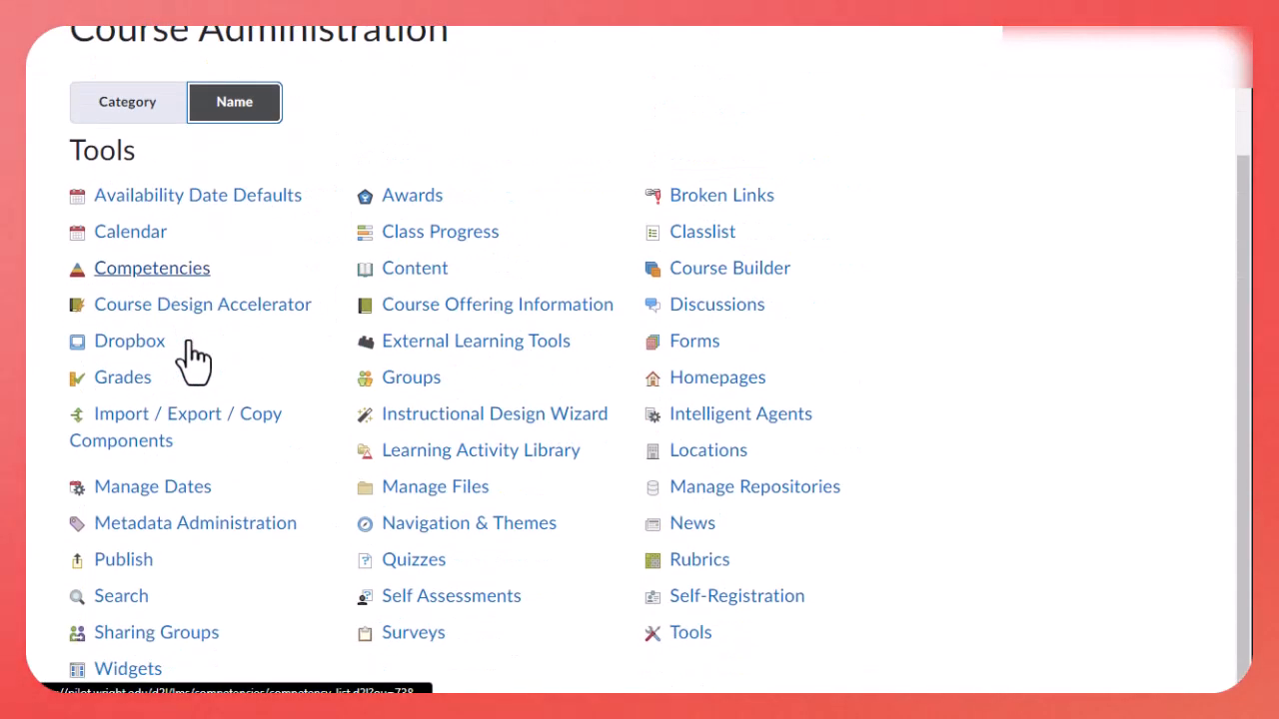
click(700, 561)
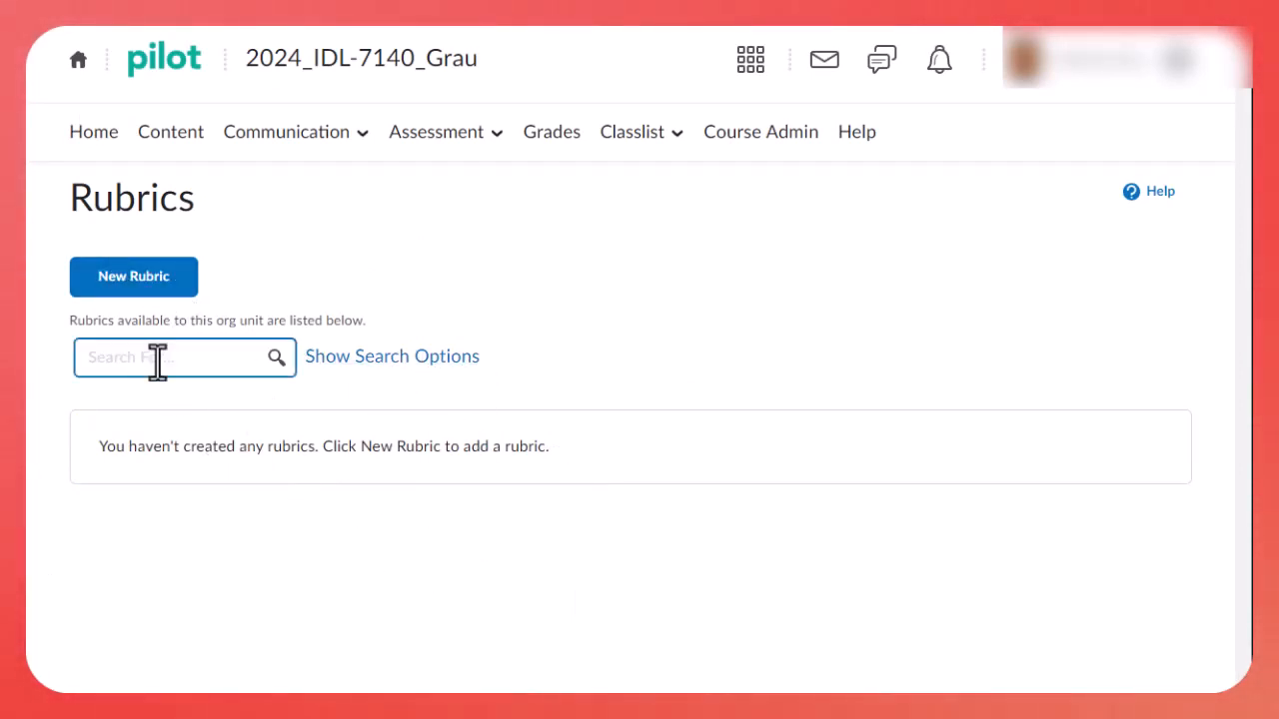
click(141, 285)
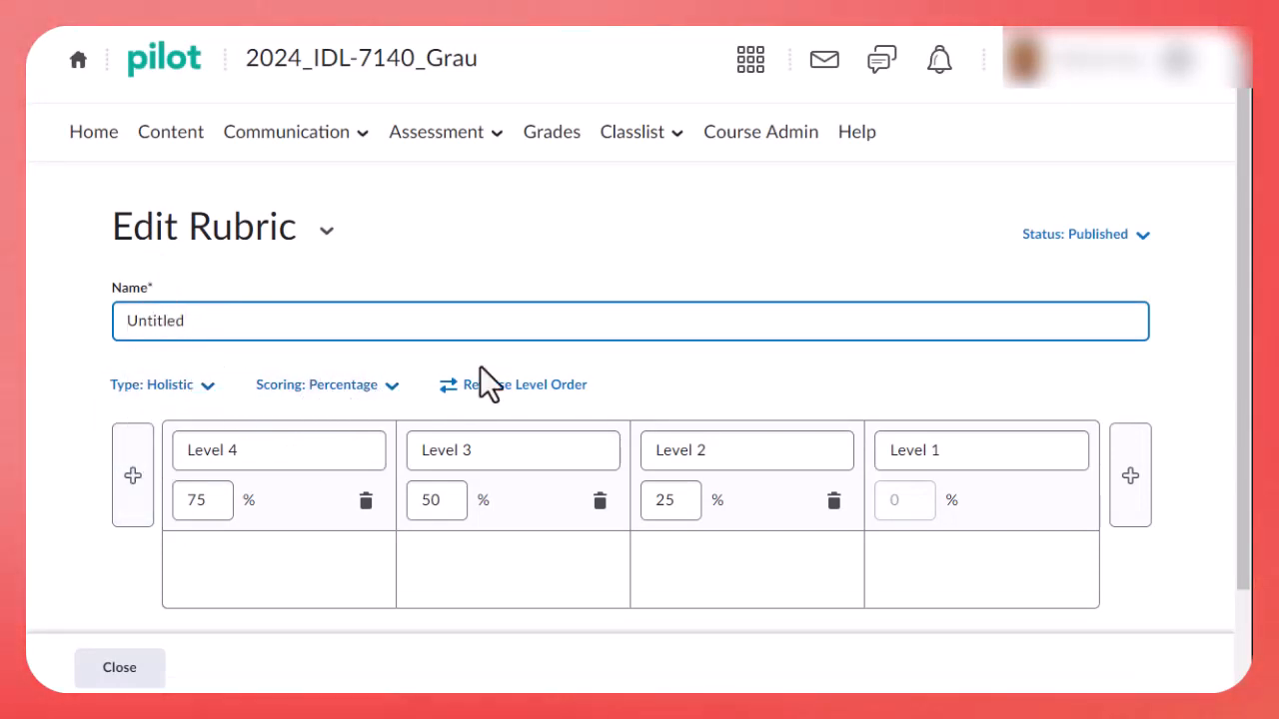
Step: Name the new rubric "Week #3 Dropbox"
drag(224, 320, 38, 303)
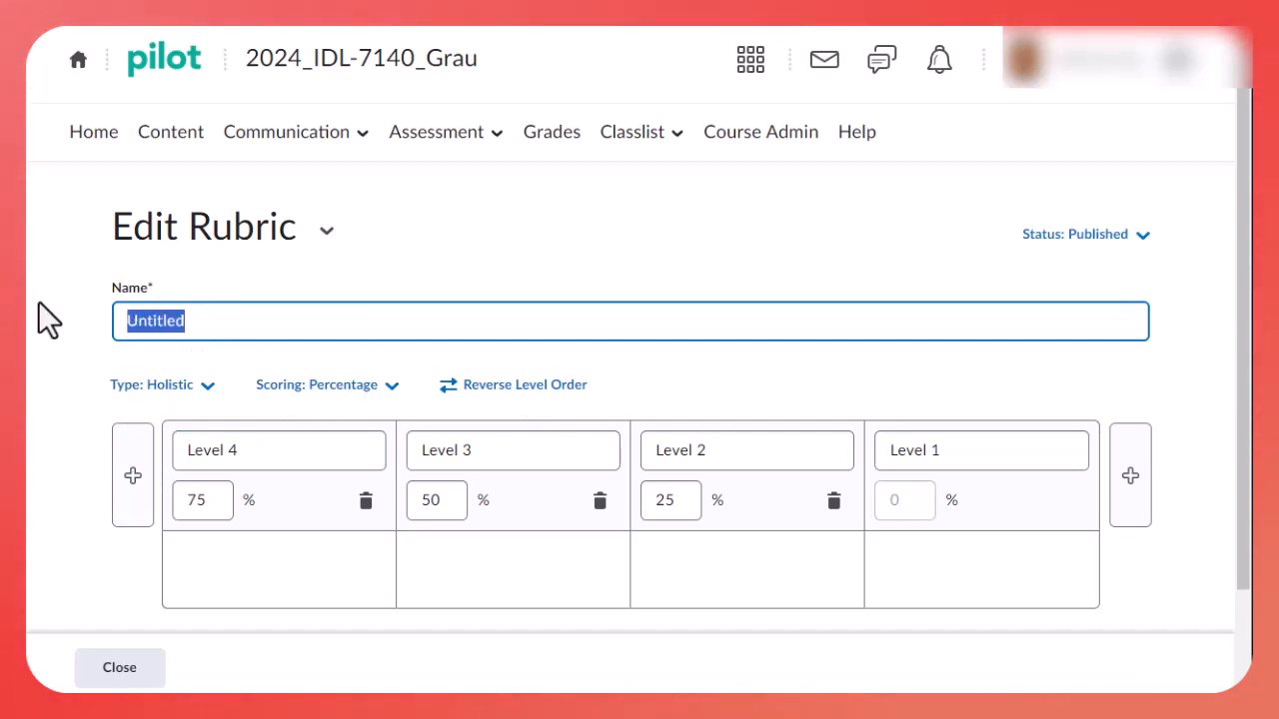
text(W)
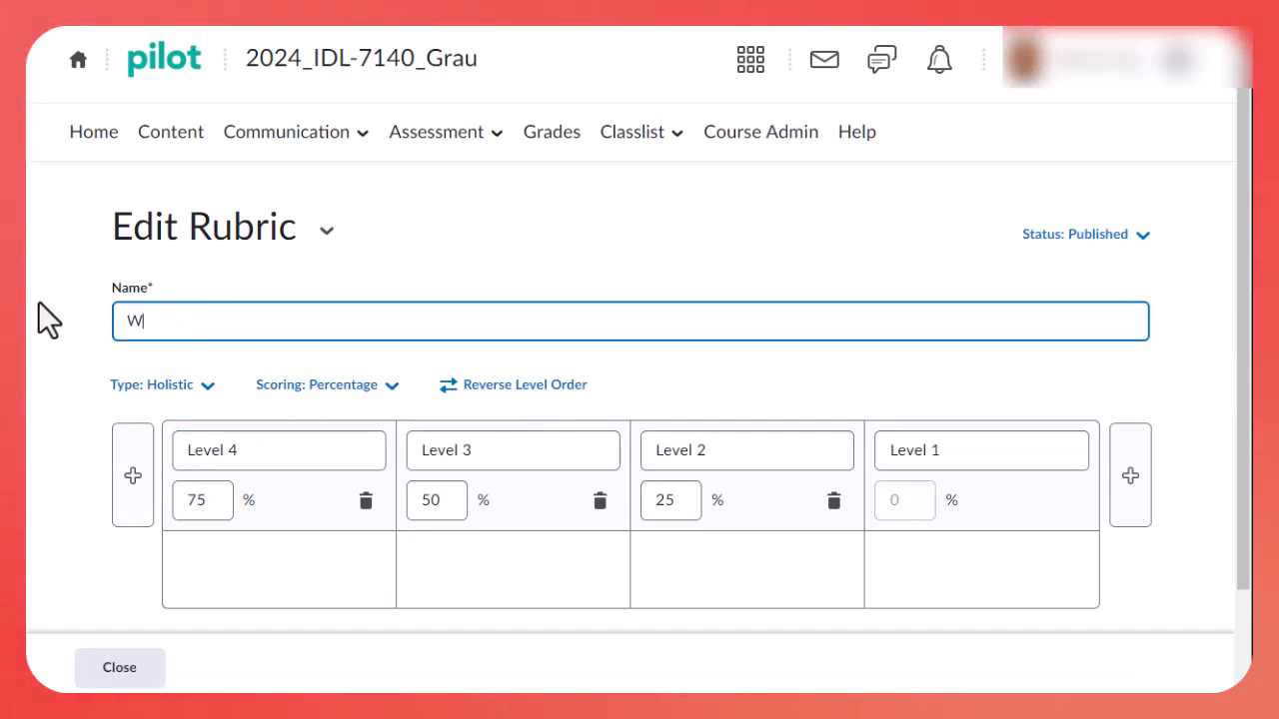
text(eek #3 Drop)
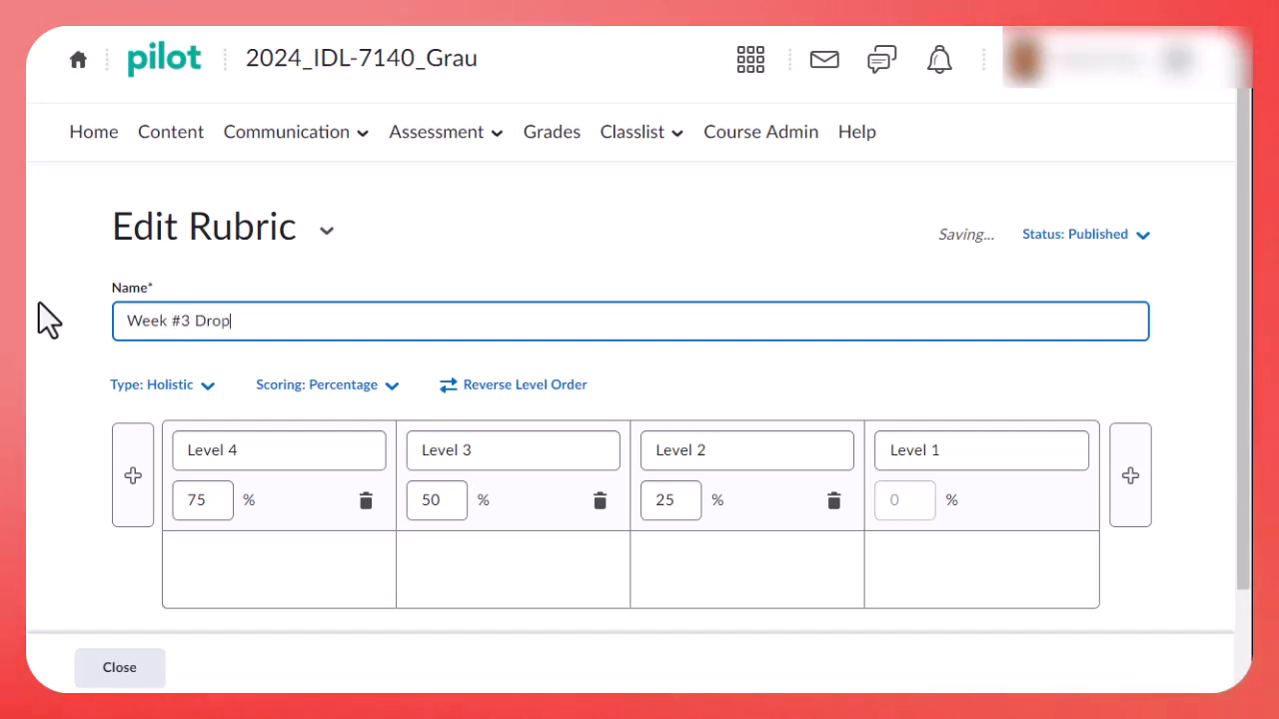
text(box)
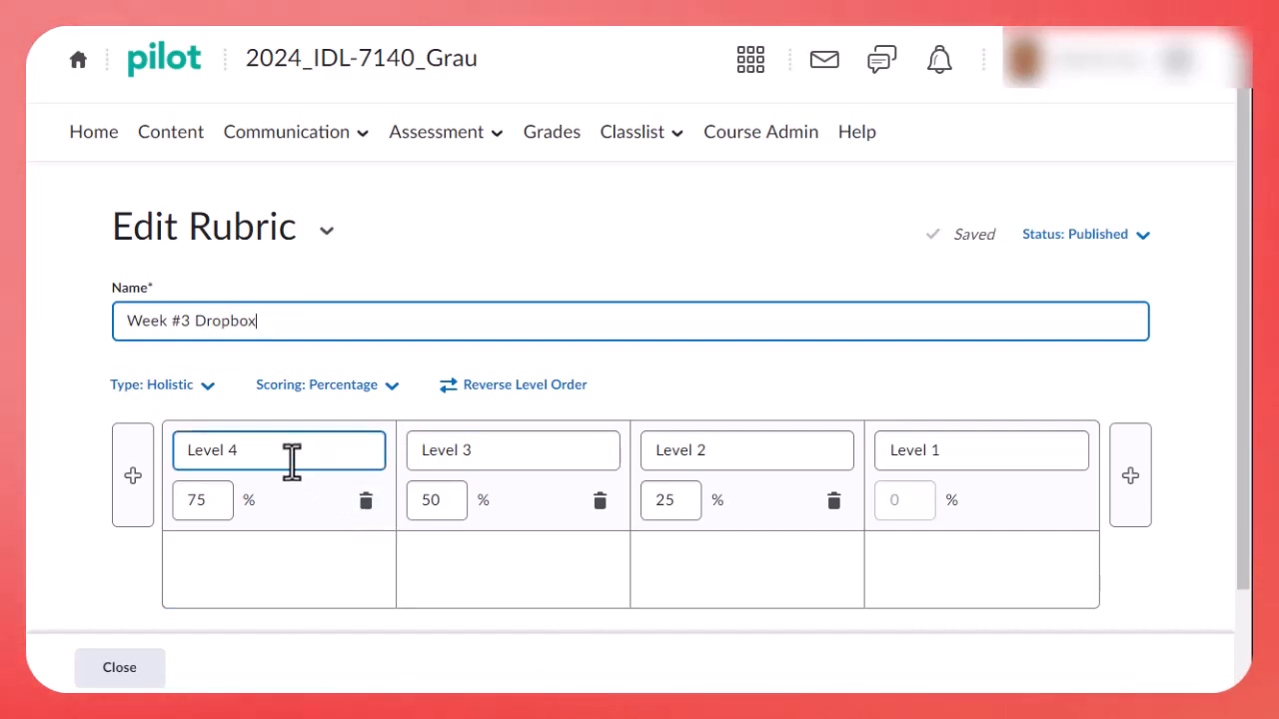
Step: Change the rubric's type to Analytic
scroll(126, 490, down, 2)
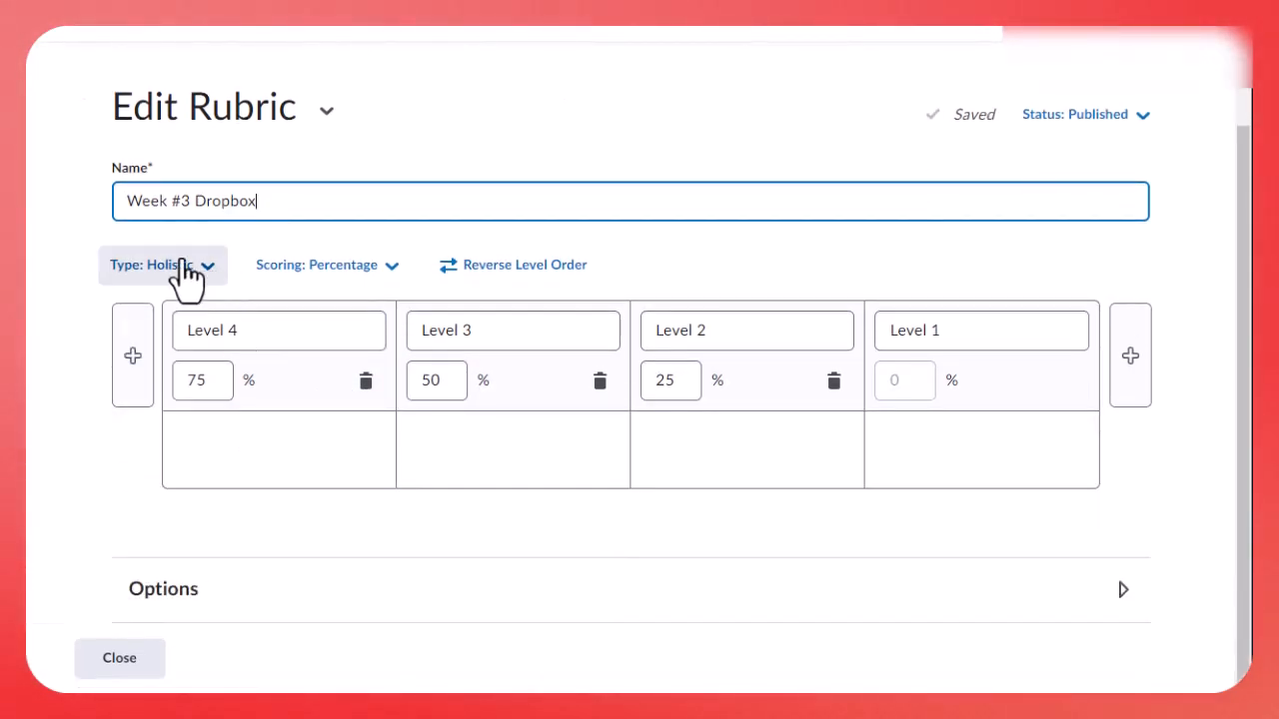
click(186, 268)
click(163, 400)
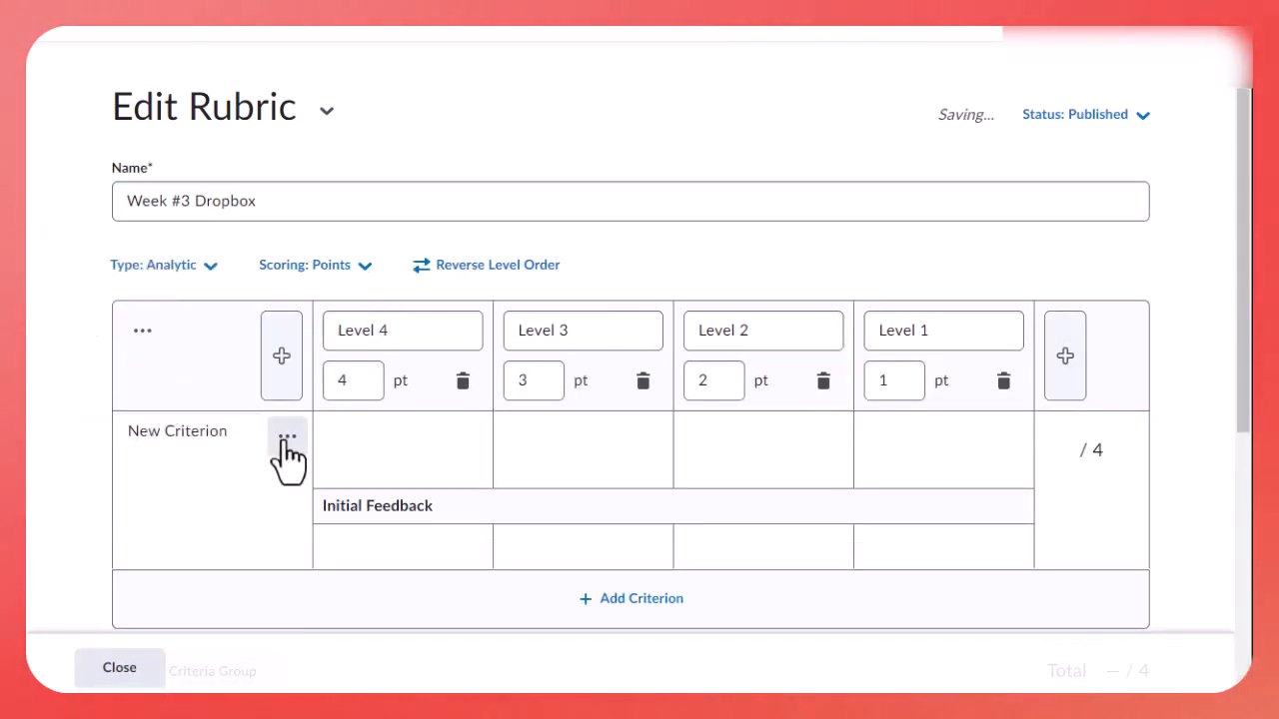
Step: Add three more criteria to the Week #3 Dropbox rubric
scroll(287, 445, down, 1)
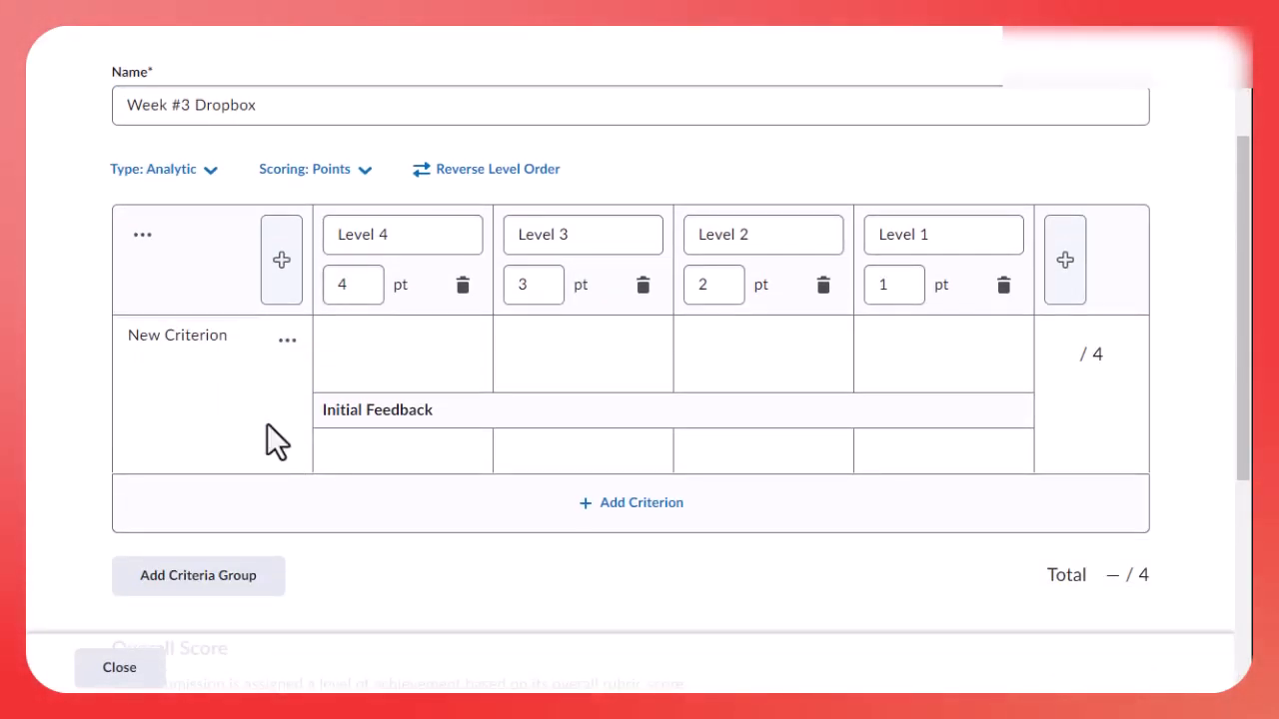
click(623, 505)
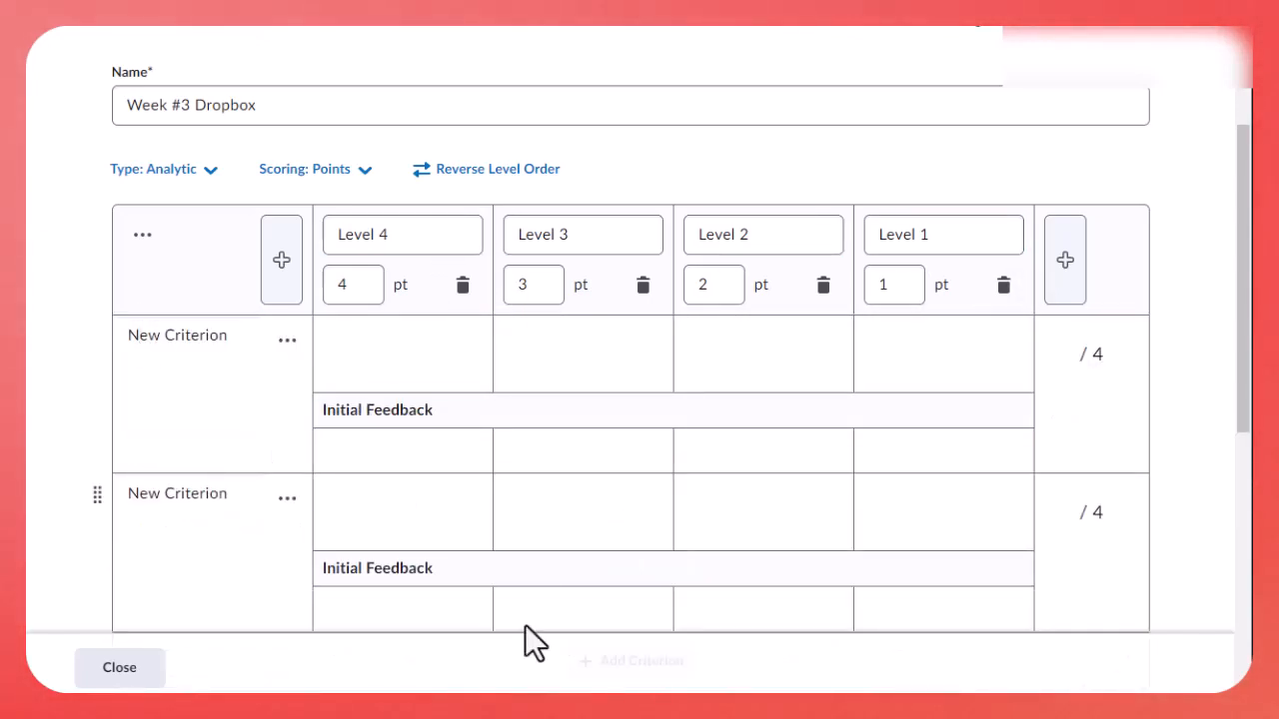
scroll(300, 628, down, 2)
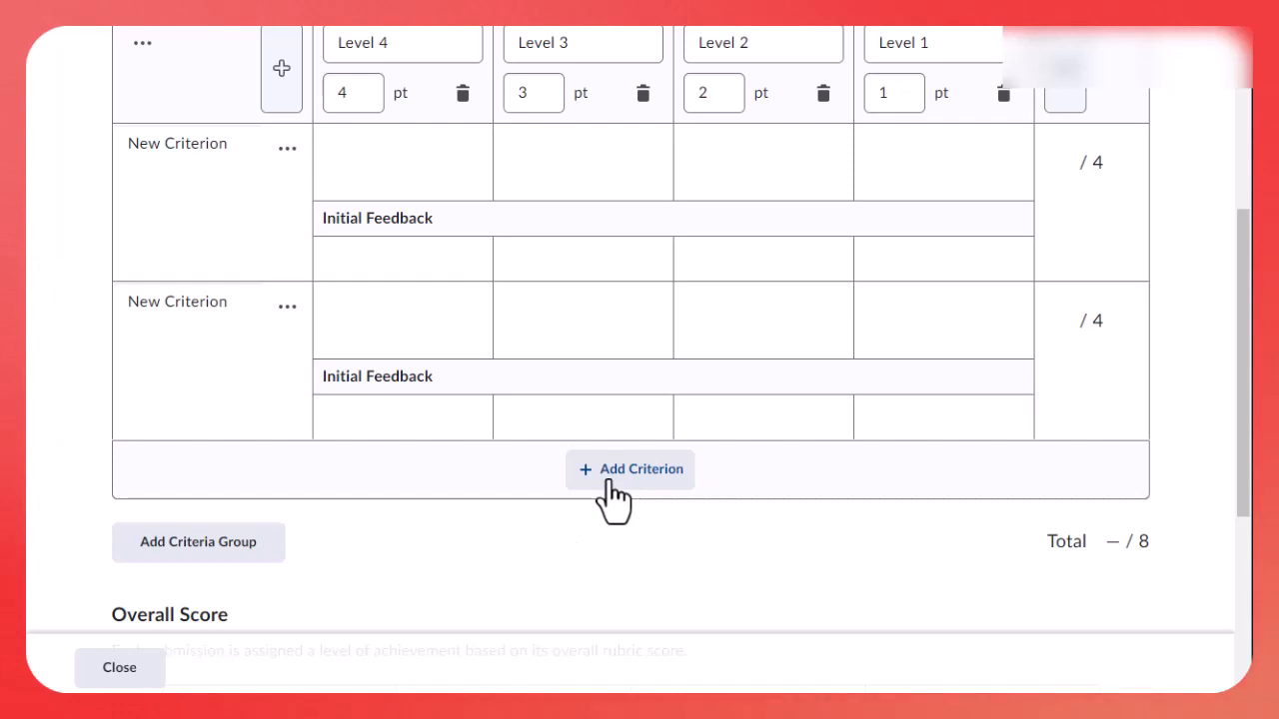
click(614, 489)
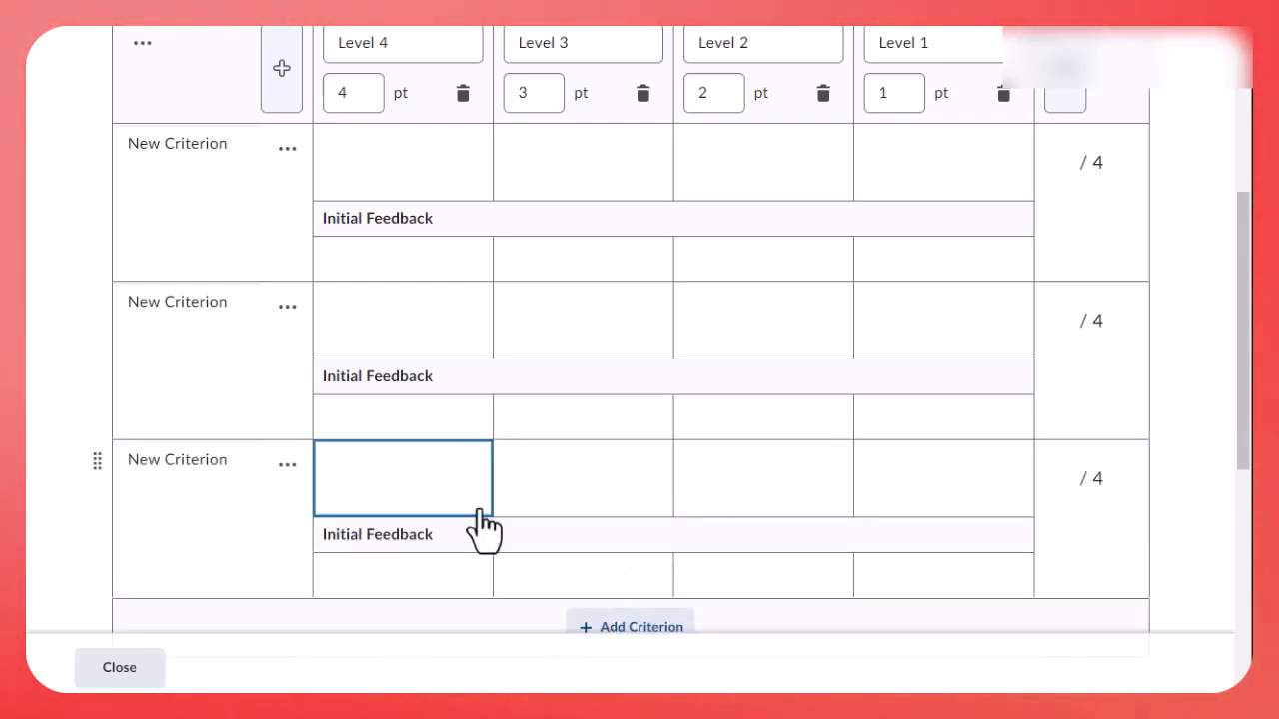
scroll(414, 499, up, 2)
scroll(414, 500, down, 5)
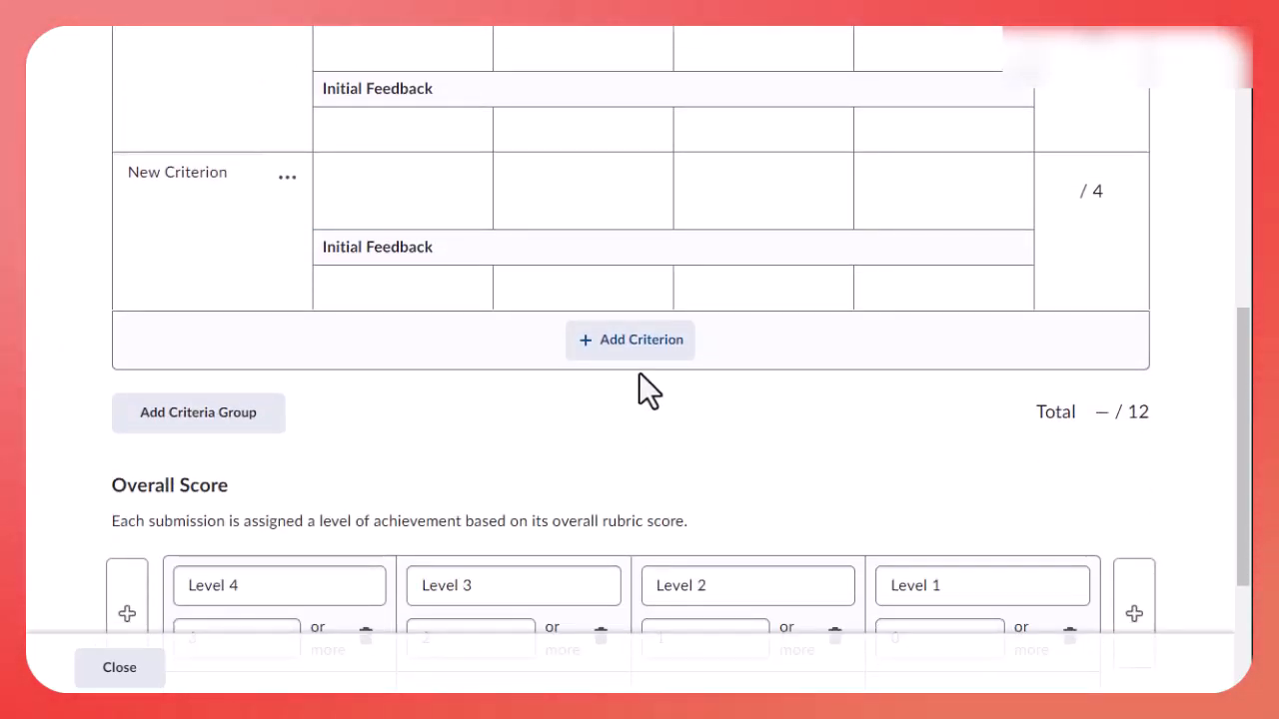
click(631, 345)
scroll(599, 379, up, 3)
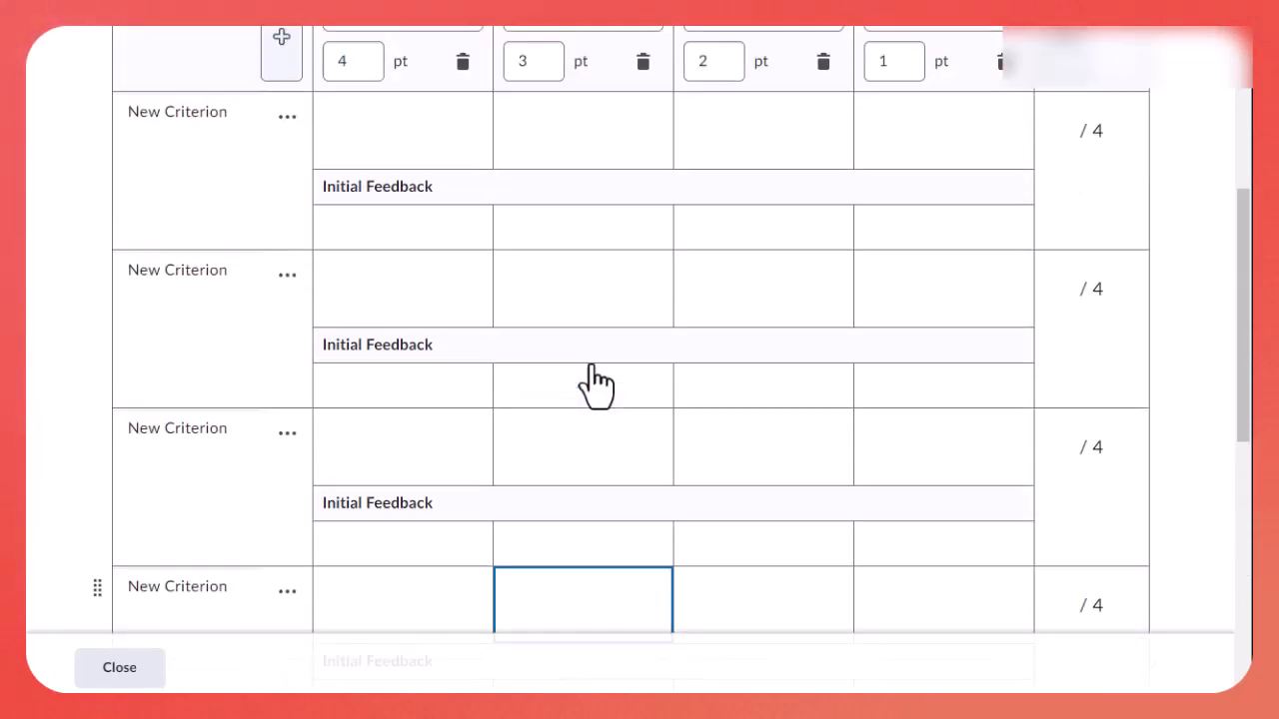
scroll(594, 380, up, 2)
click(399, 140)
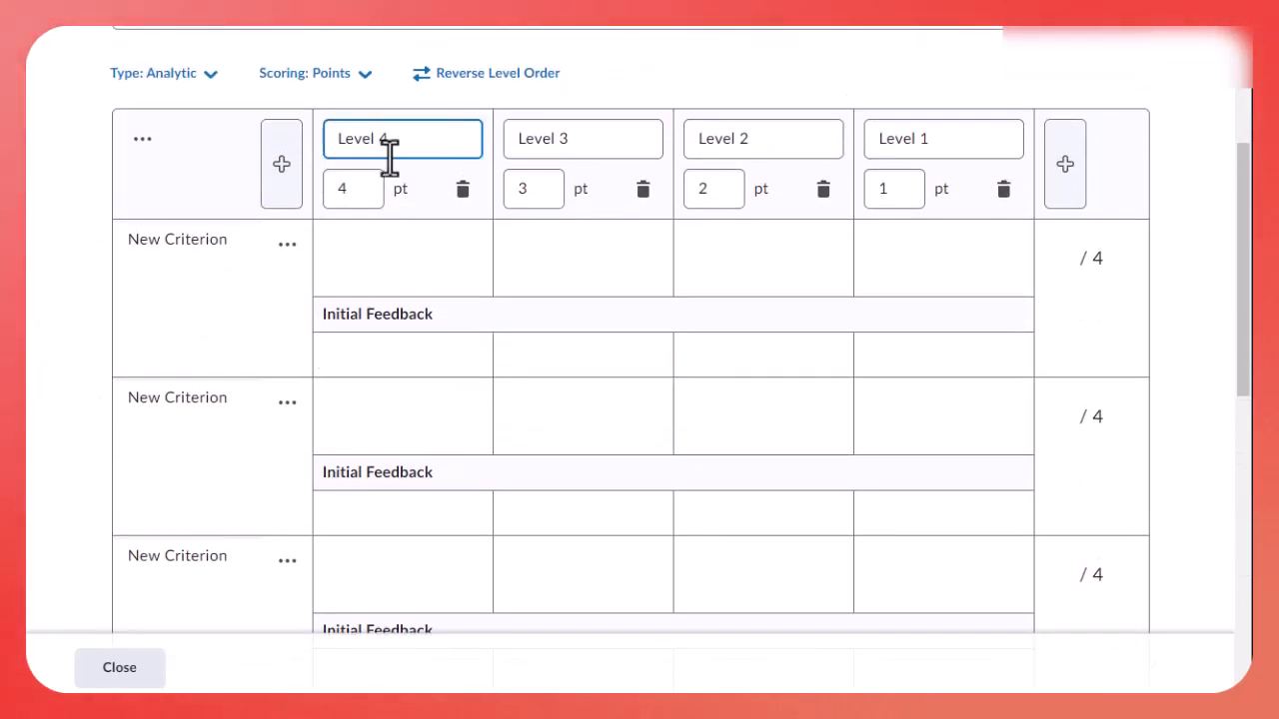
click(965, 150)
click(650, 150)
click(801, 150)
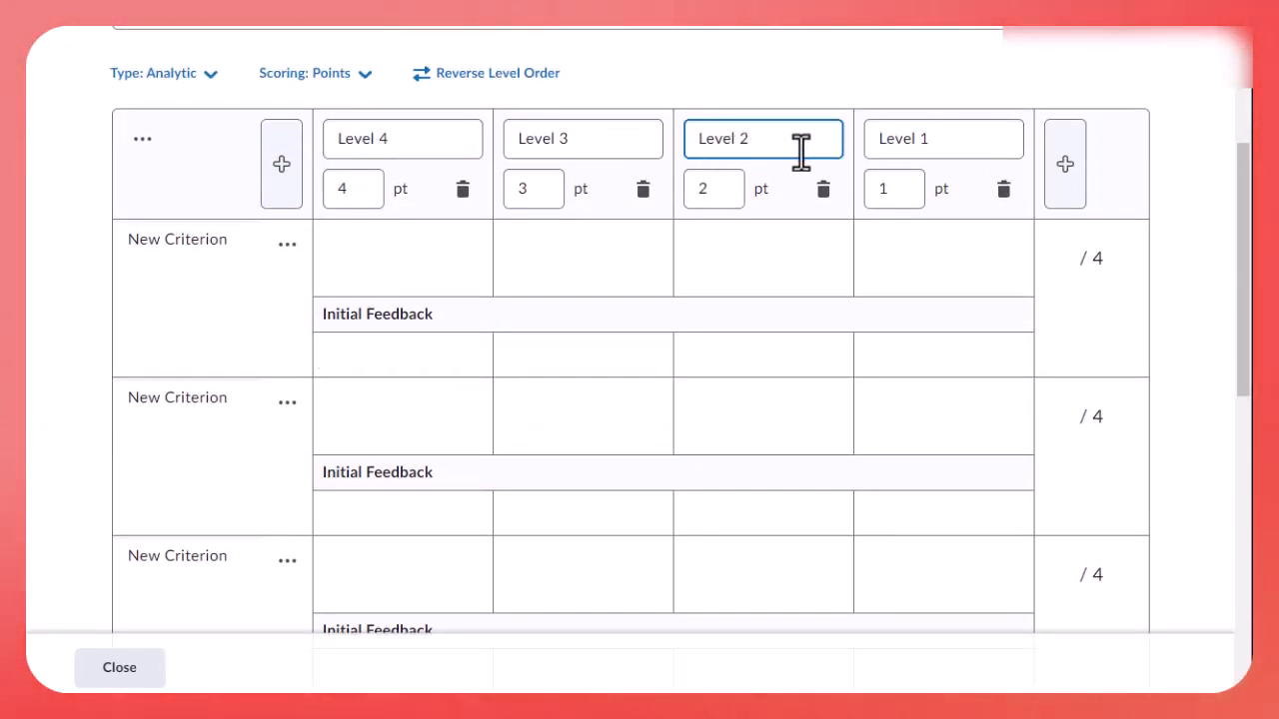
click(928, 140)
click(780, 140)
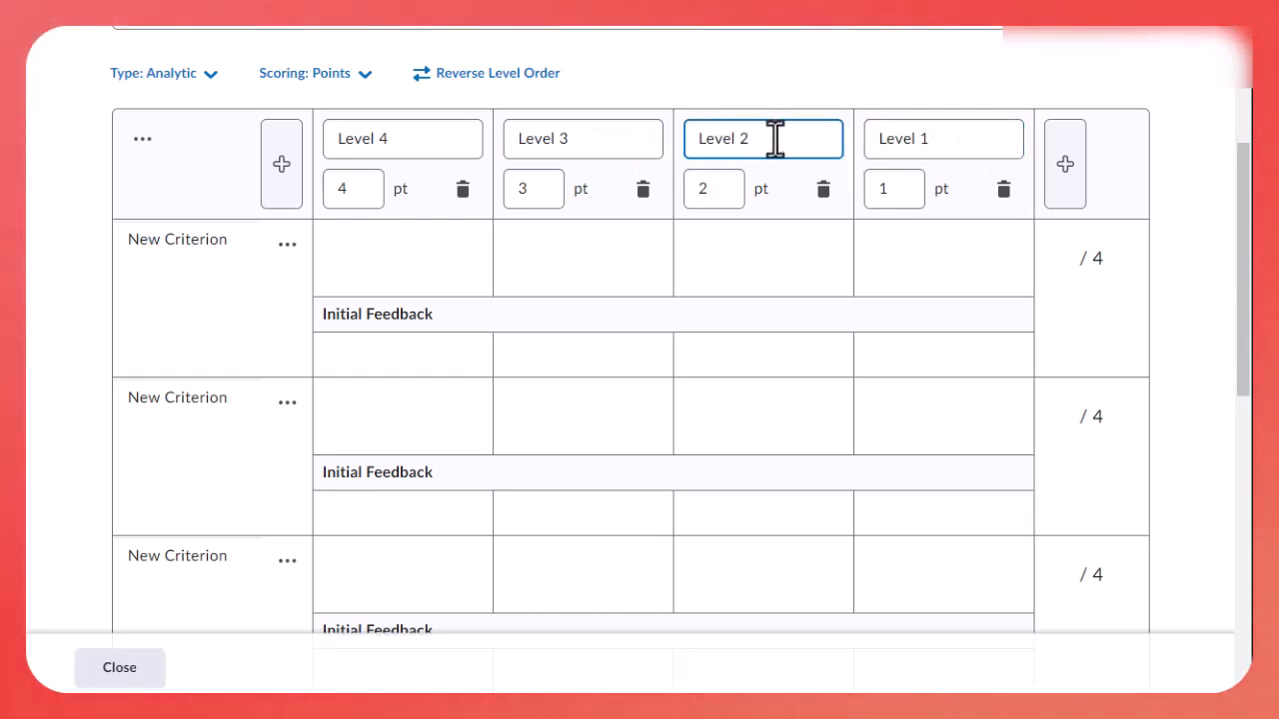
Step: Name the first criterion "Content" and enter its Level 4 description as "Substantial- Shows evidence of independent thinking."
drag(245, 240, 87, 228)
text(Content)
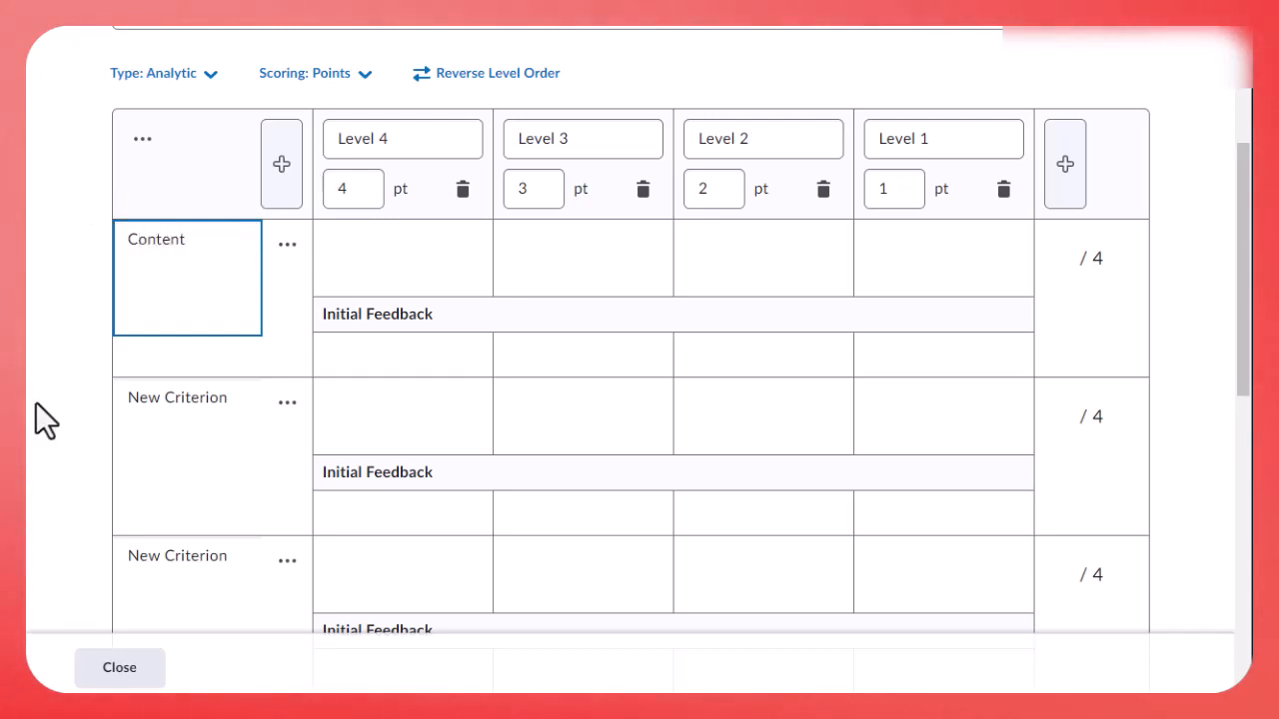
click(371, 266)
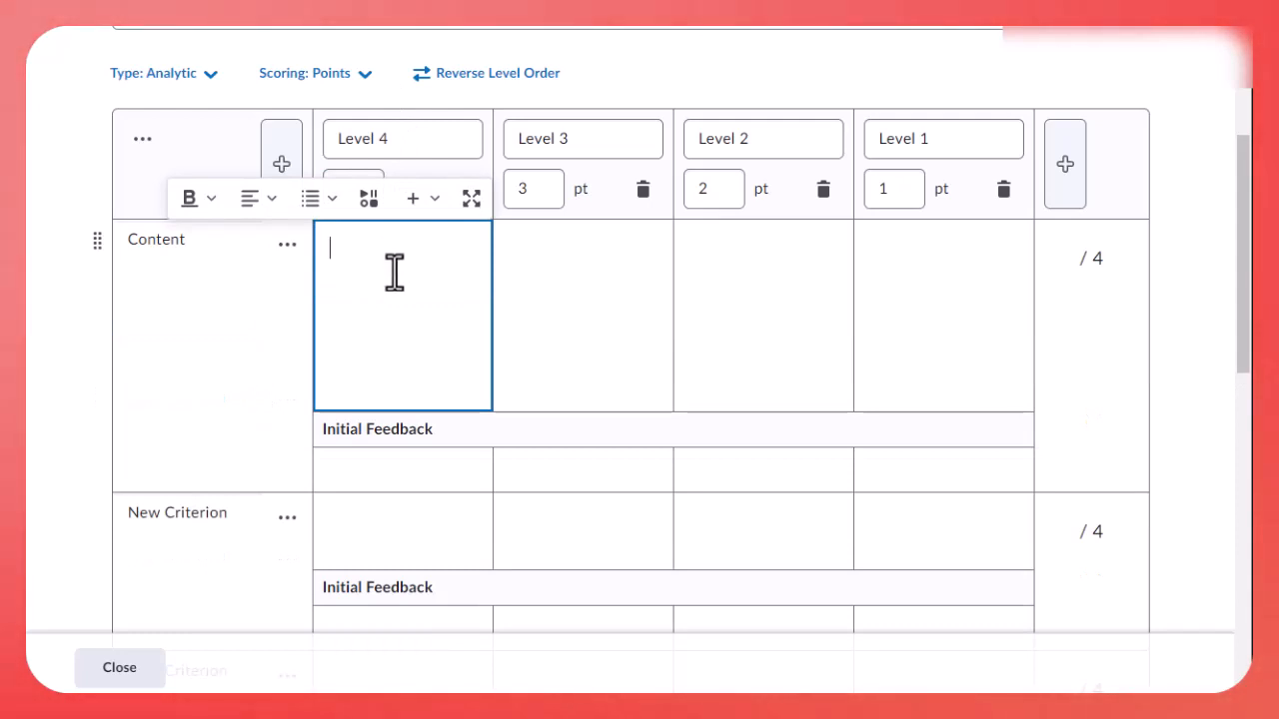
text(S)
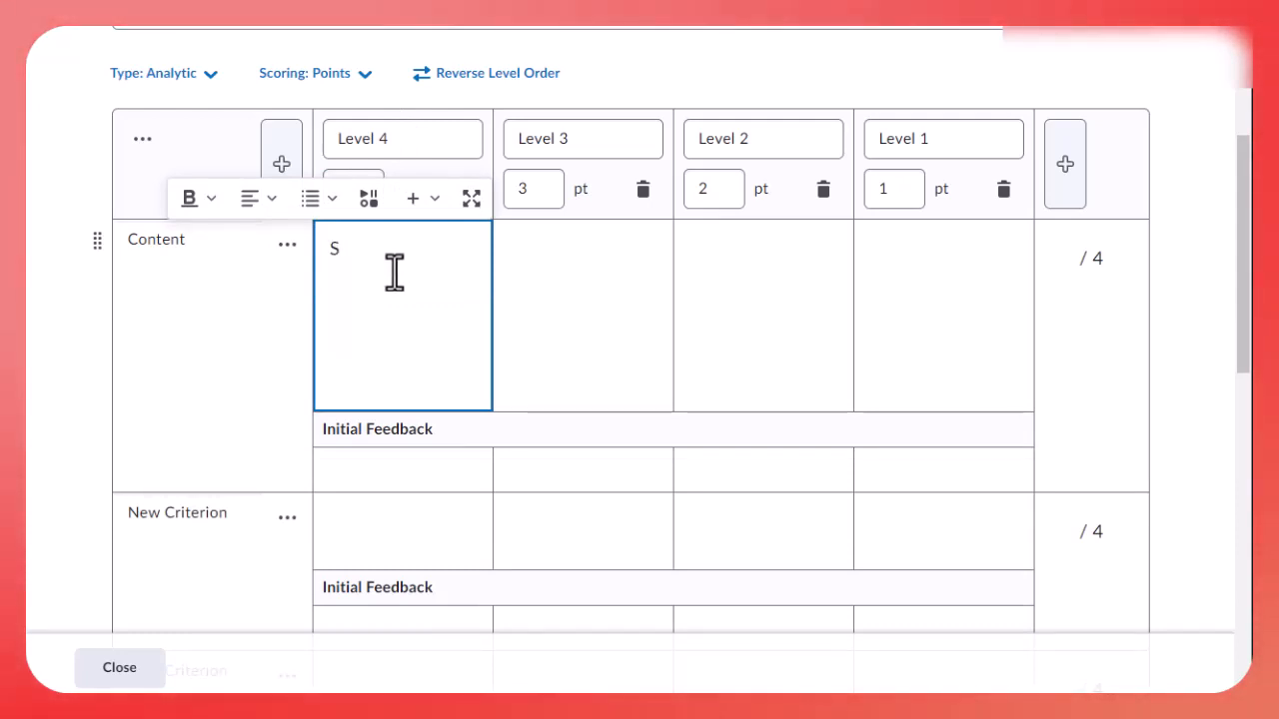
text(ubstan)
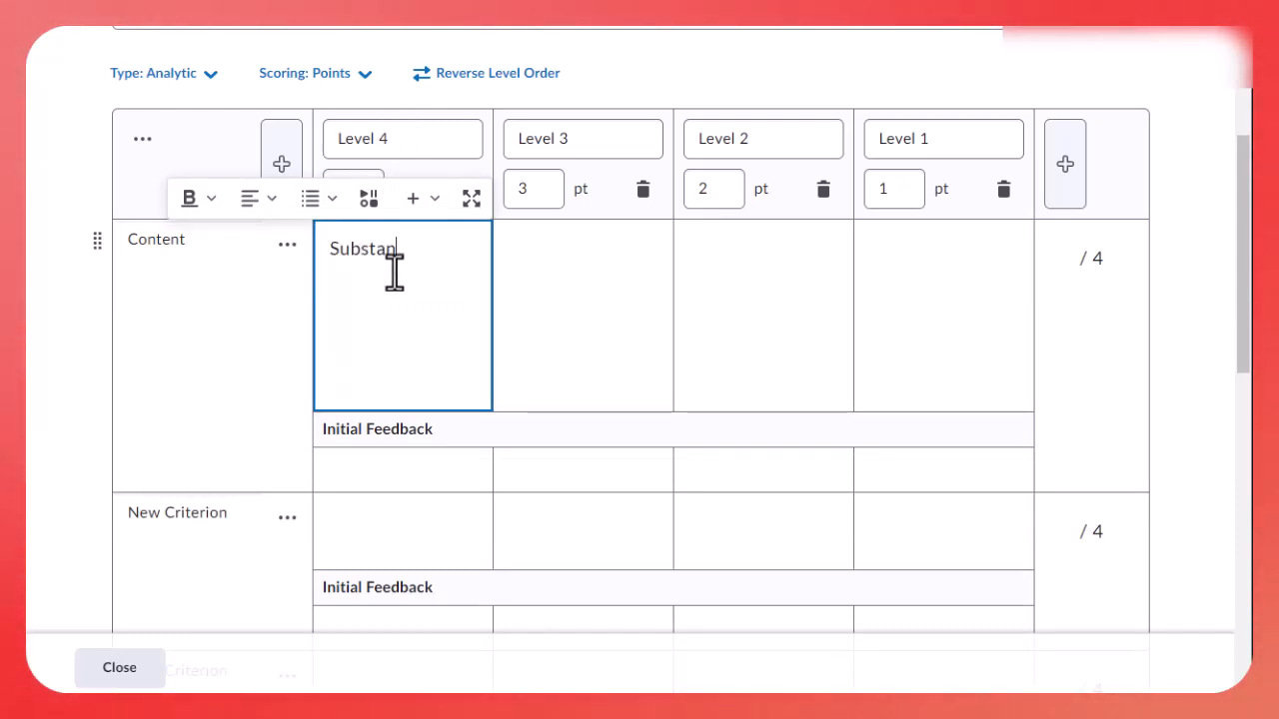
text(tial)
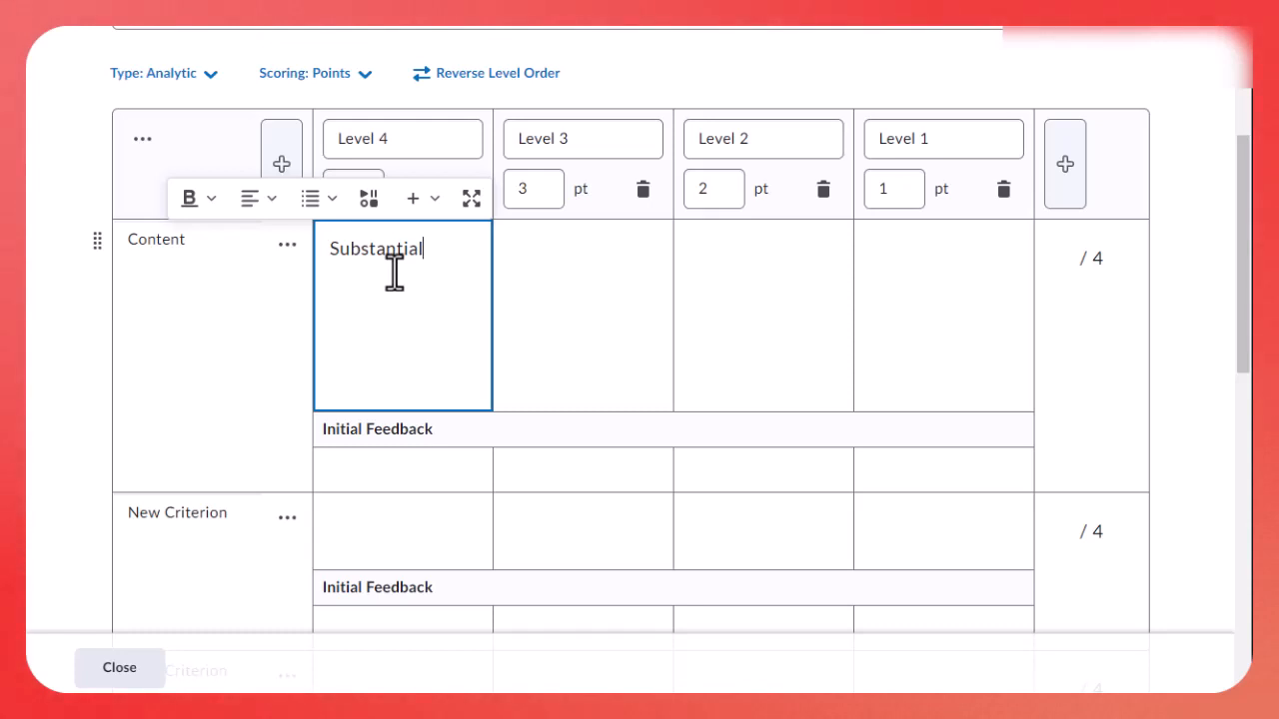
text(- Shows e)
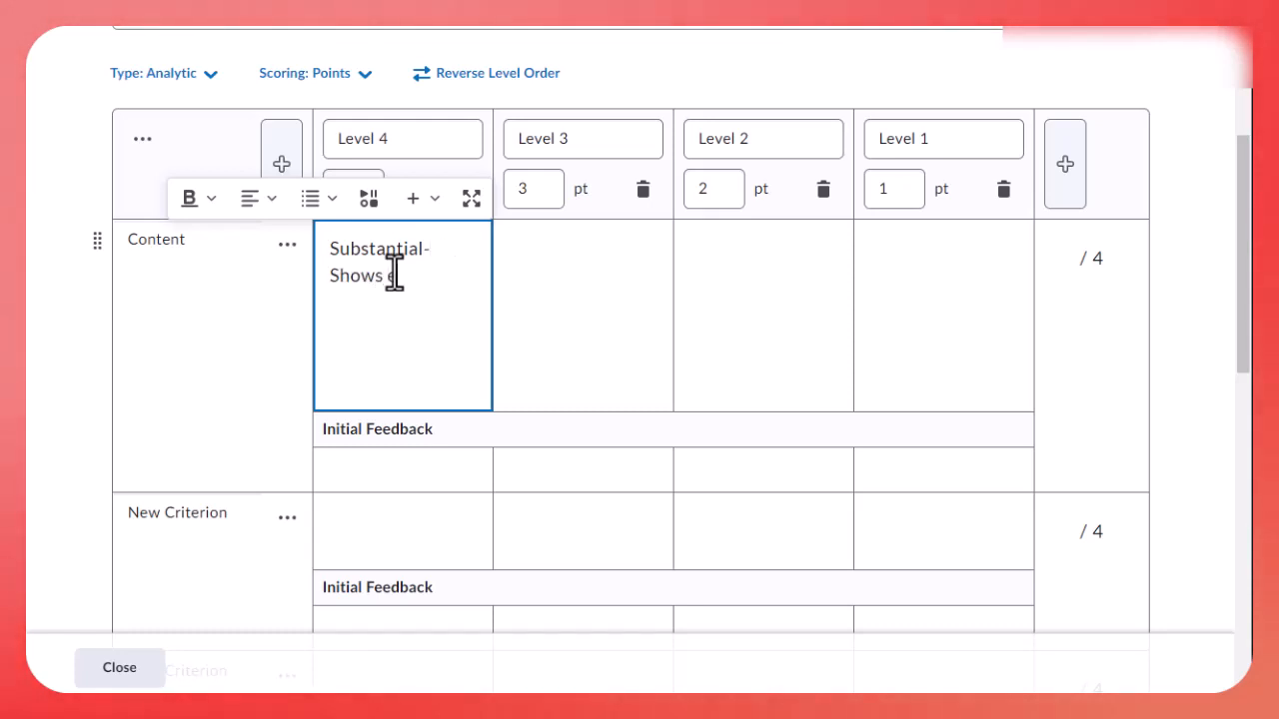
text(vidence)
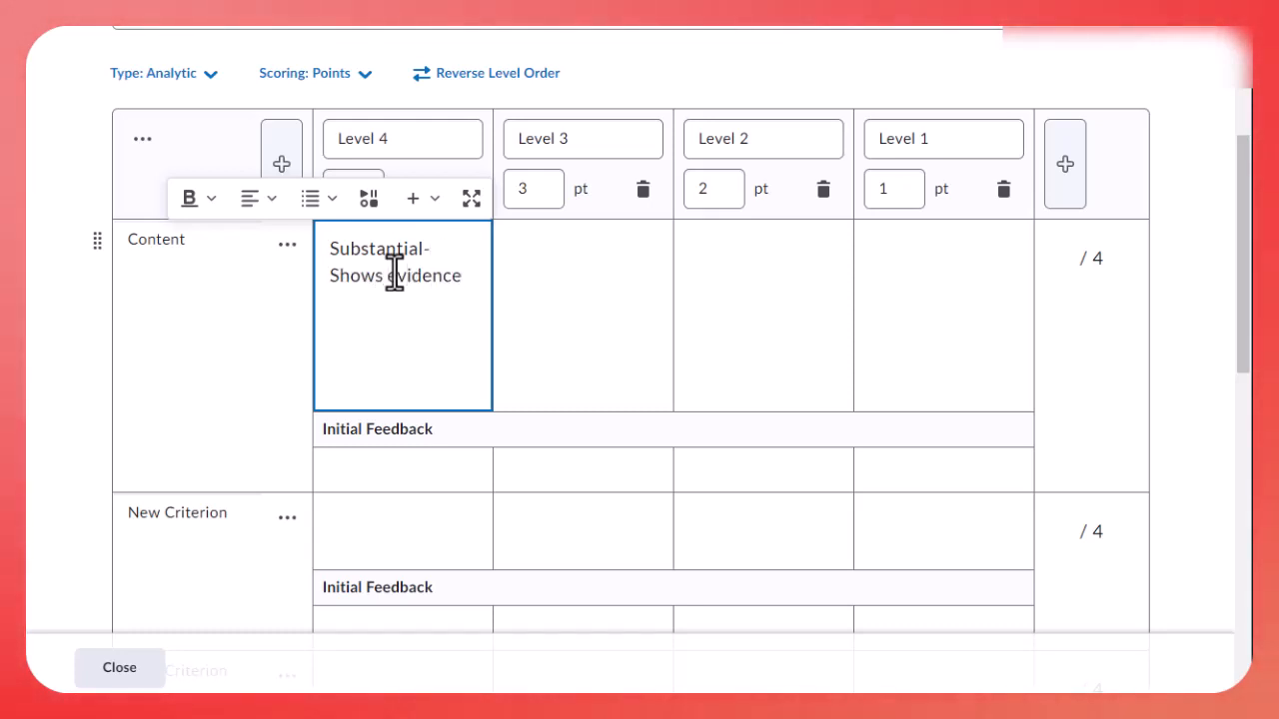
text( of independent t)
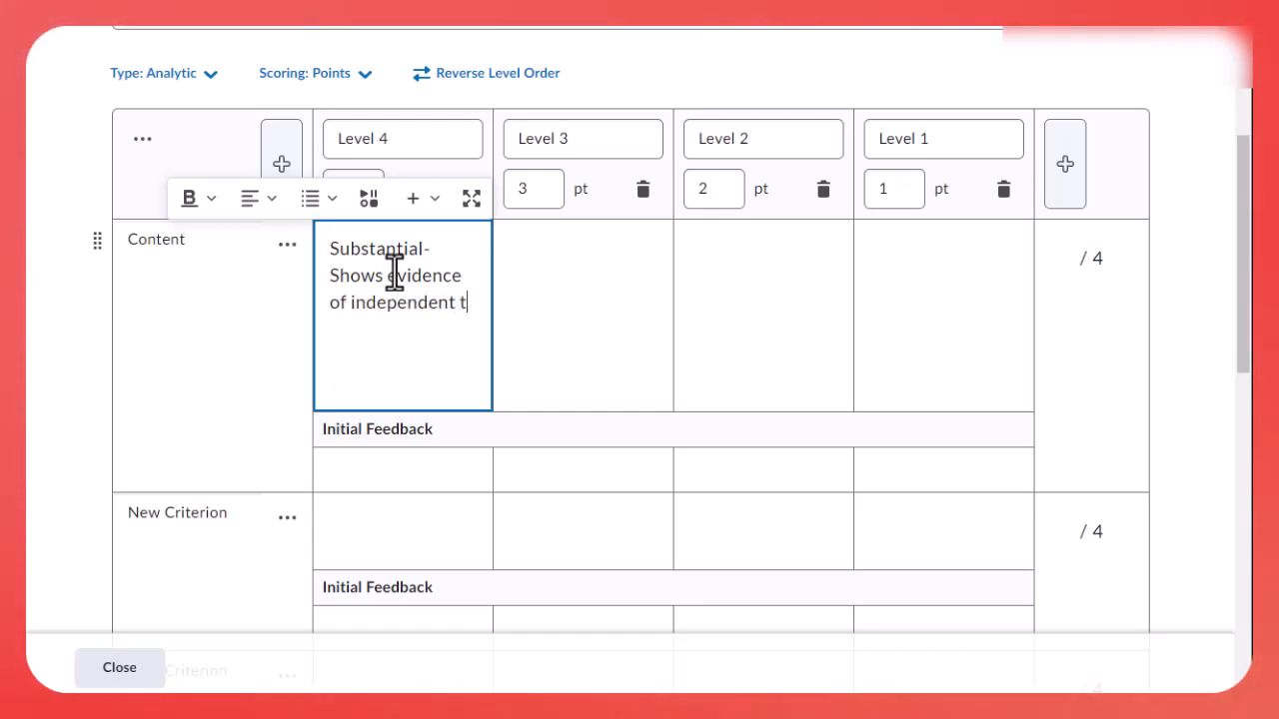
text(hinking.)
key(Tab)
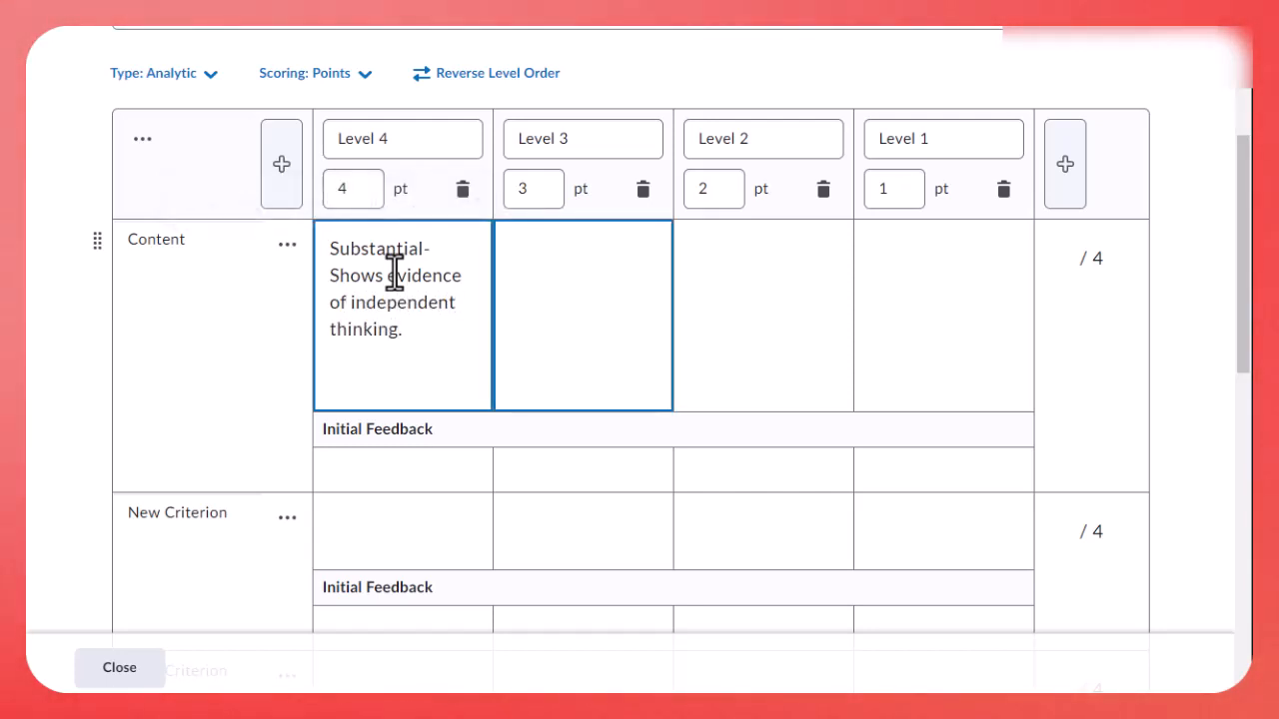
text(Logi)
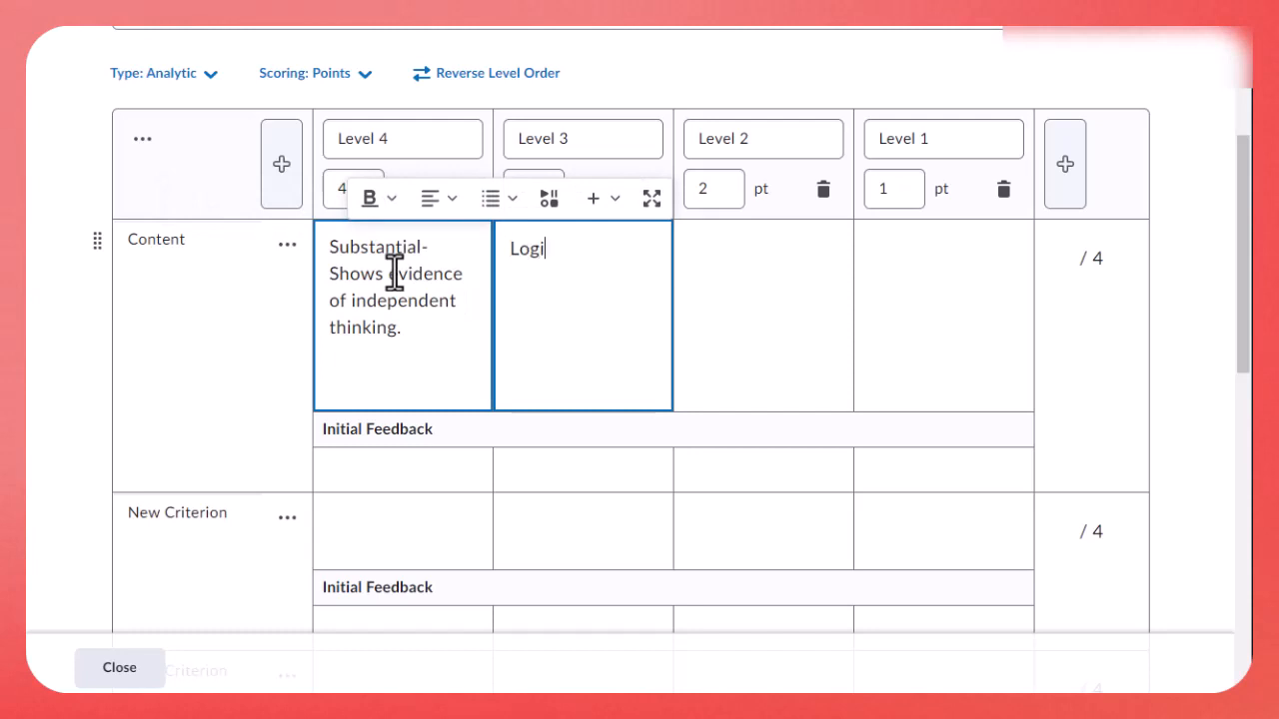
text(cally organized)
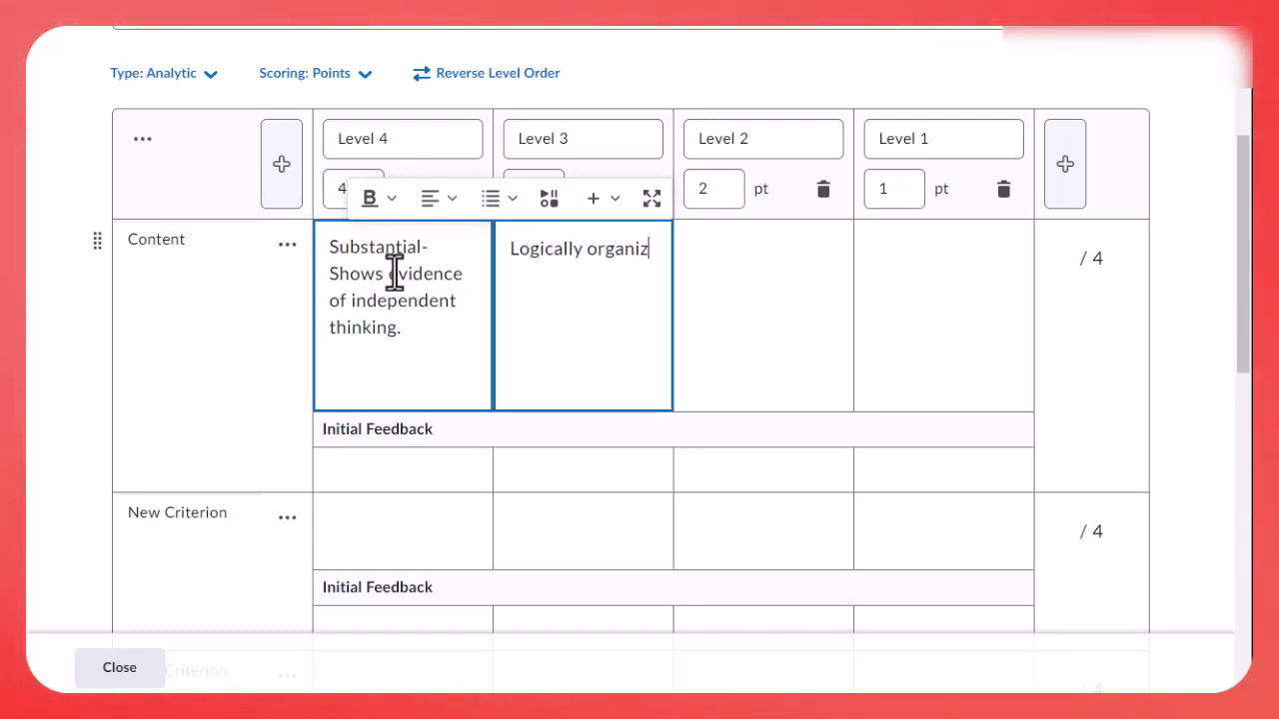
key(BackSpace)
key(BackSpace)
key(BackSpace)
key(BackSpace)
key(BackSpace)
key(BackSpace)
key(BackSpace)
key(BackSpace)
key(BackSpace)
key(BackSpace)
key(BackSpace)
key(BackSpace)
key(BackSpace)
key(BackSpace)
key(BackSpace)
key(BackSpace)
key(BackSpace)
key(BackSpace)
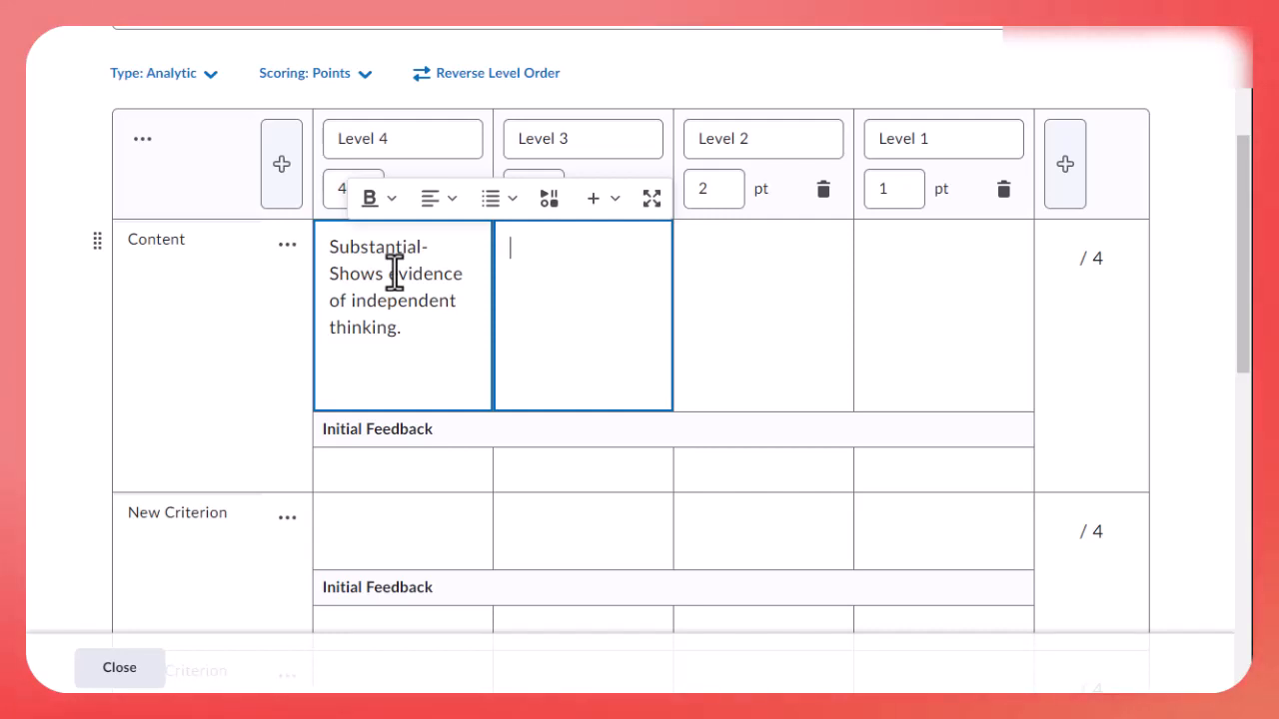
Step: Enter "Shows careful thought. May lack depth." as the Level 3 description of the Content criterion
text(Shows )
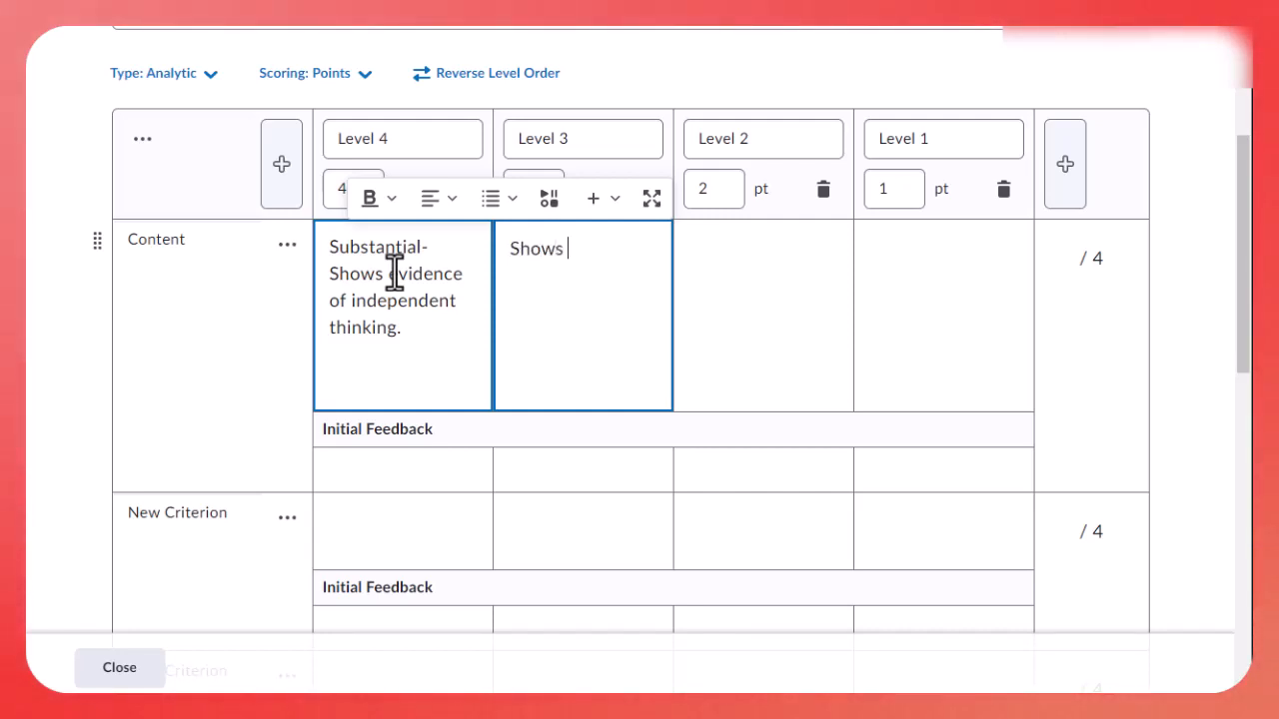
text(careful thought)
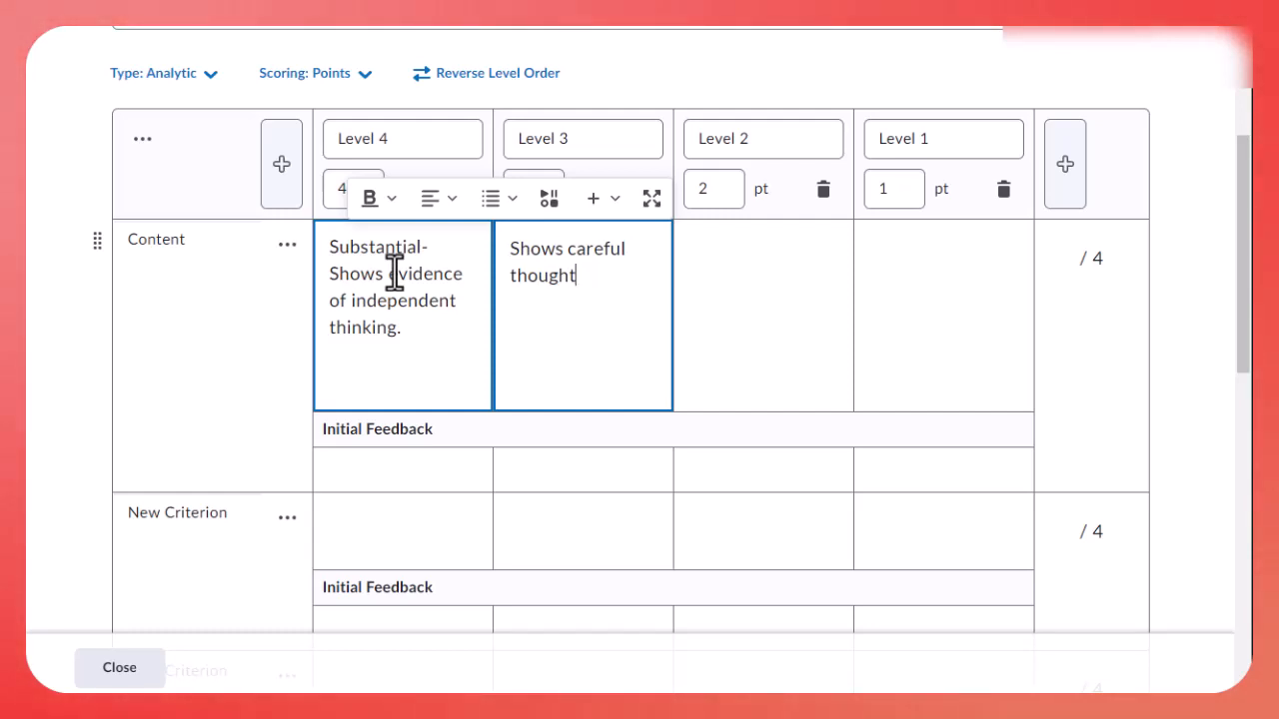
text(. May la)
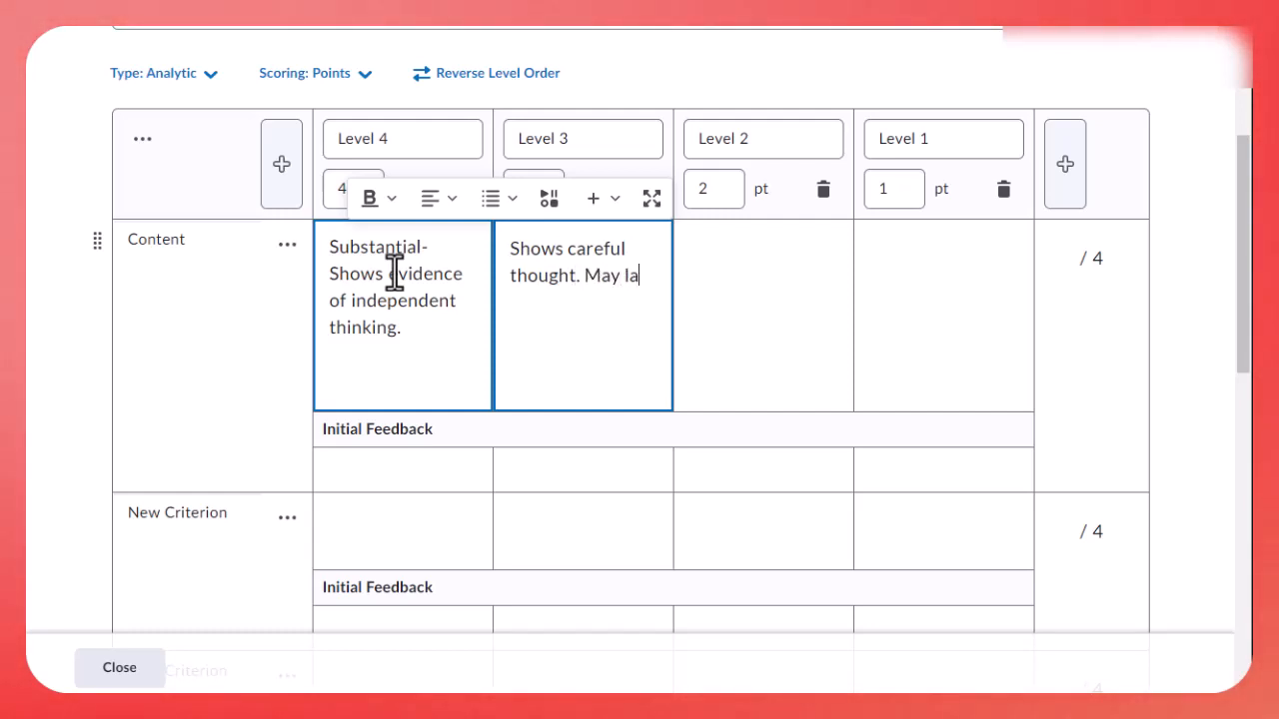
text(ck)
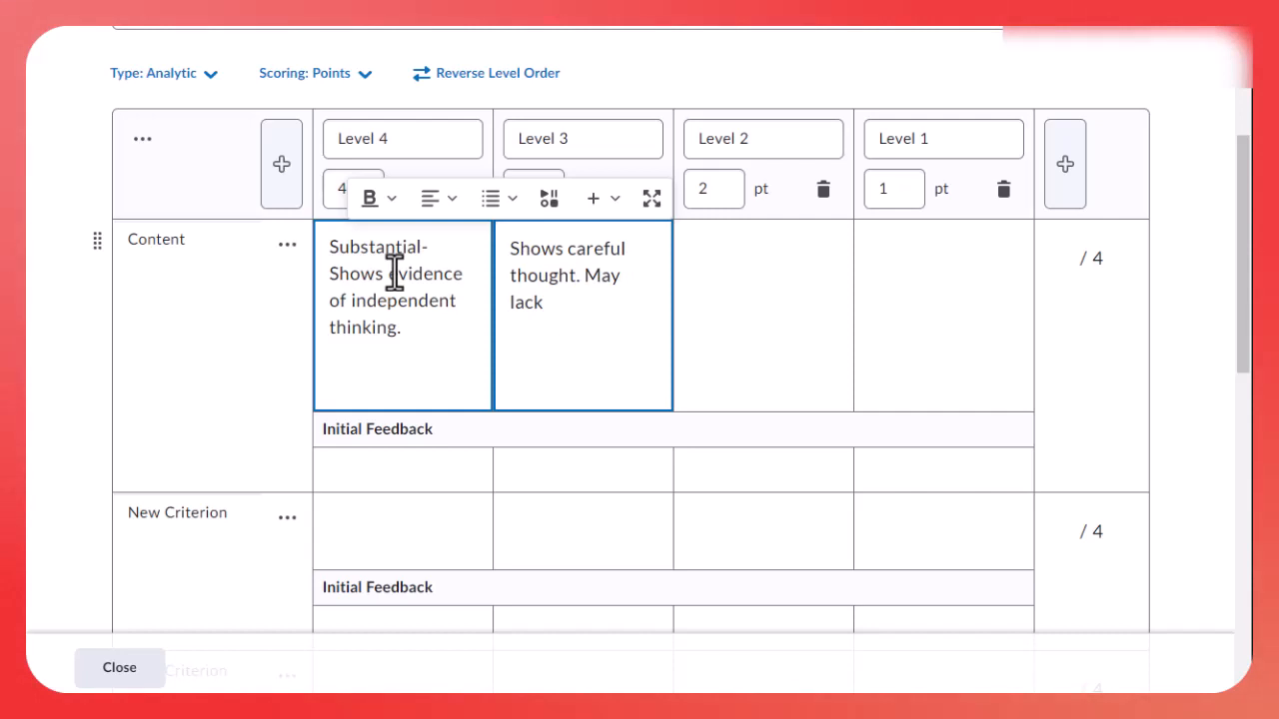
text( depth.)
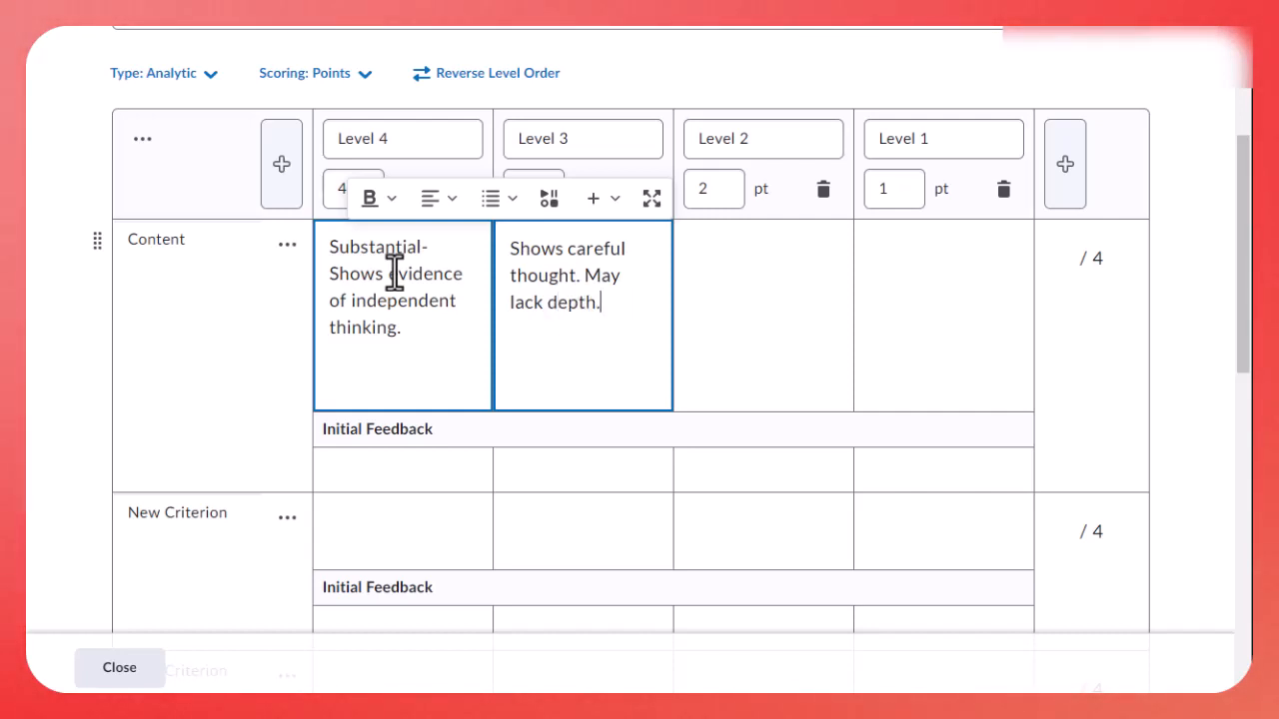
Step: Enter "Sound, but commonplace." as the Level 2 description of the Content criterion
key(Tab)
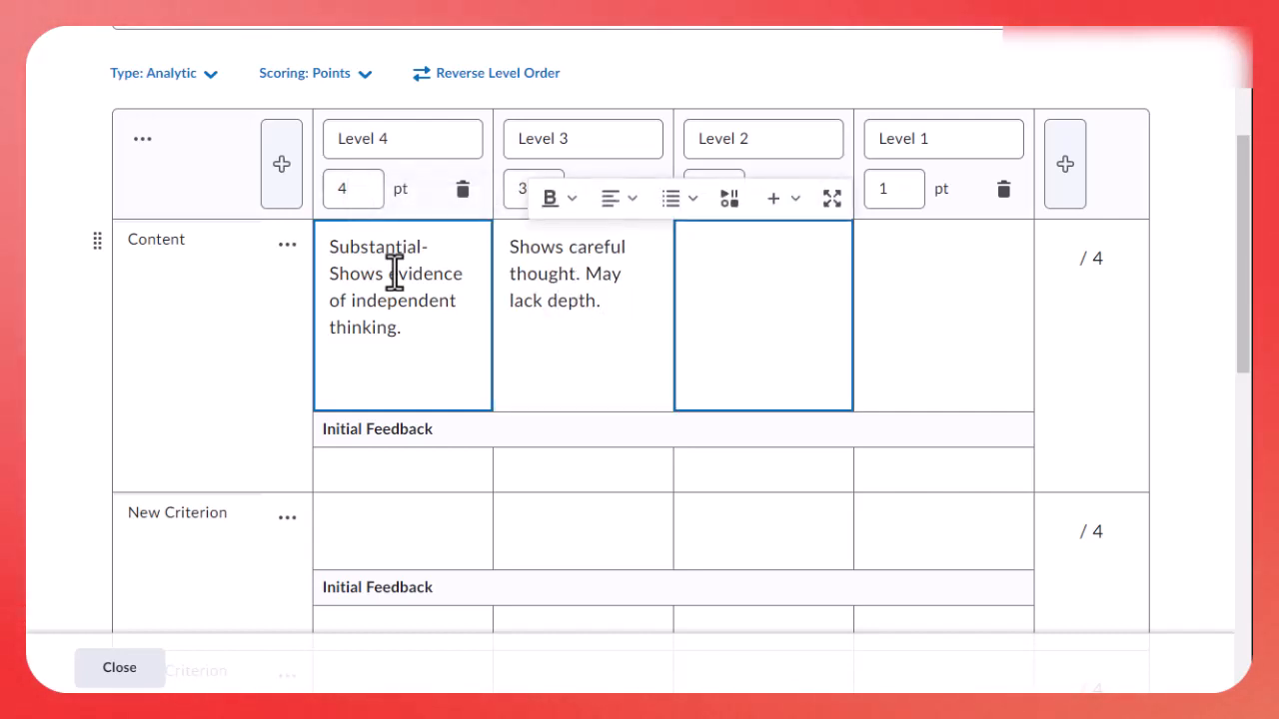
text(Sound, but commo)
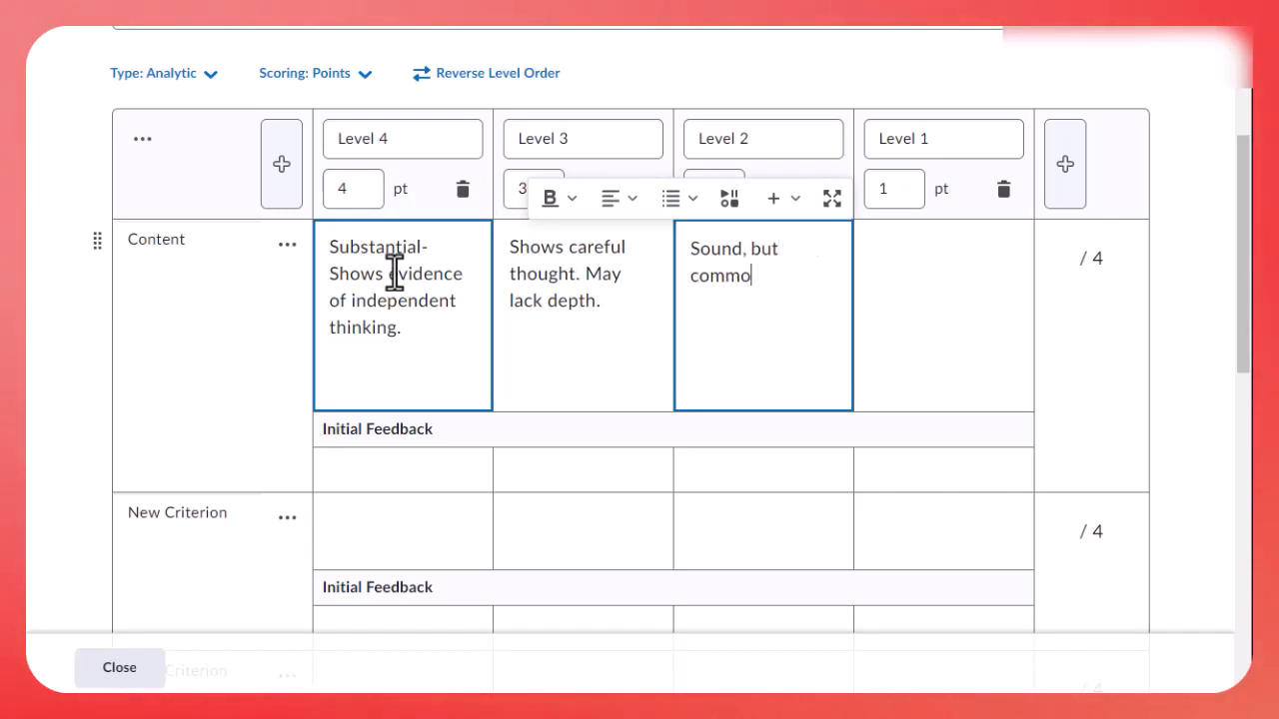
text(nplace.)
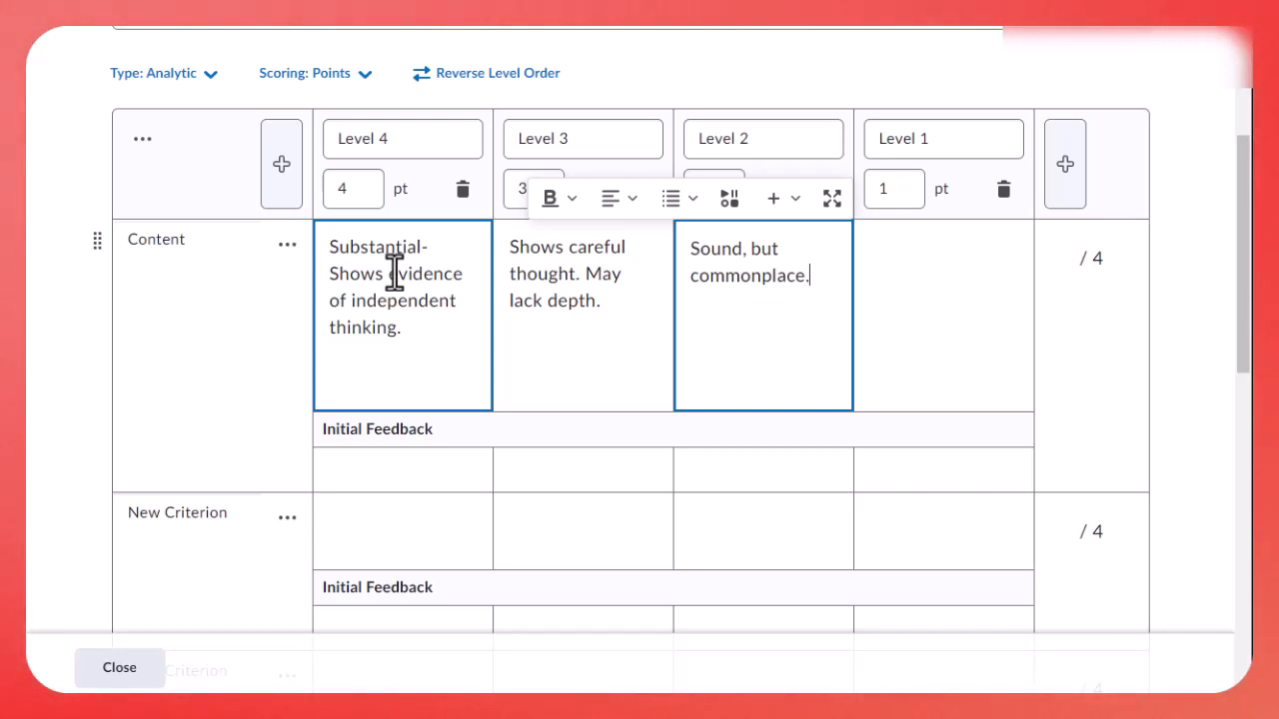
Step: Enter "Self-evident, self-contradictory, inaccurate." as the Level 1 description of the Content criterion
key(Tab)
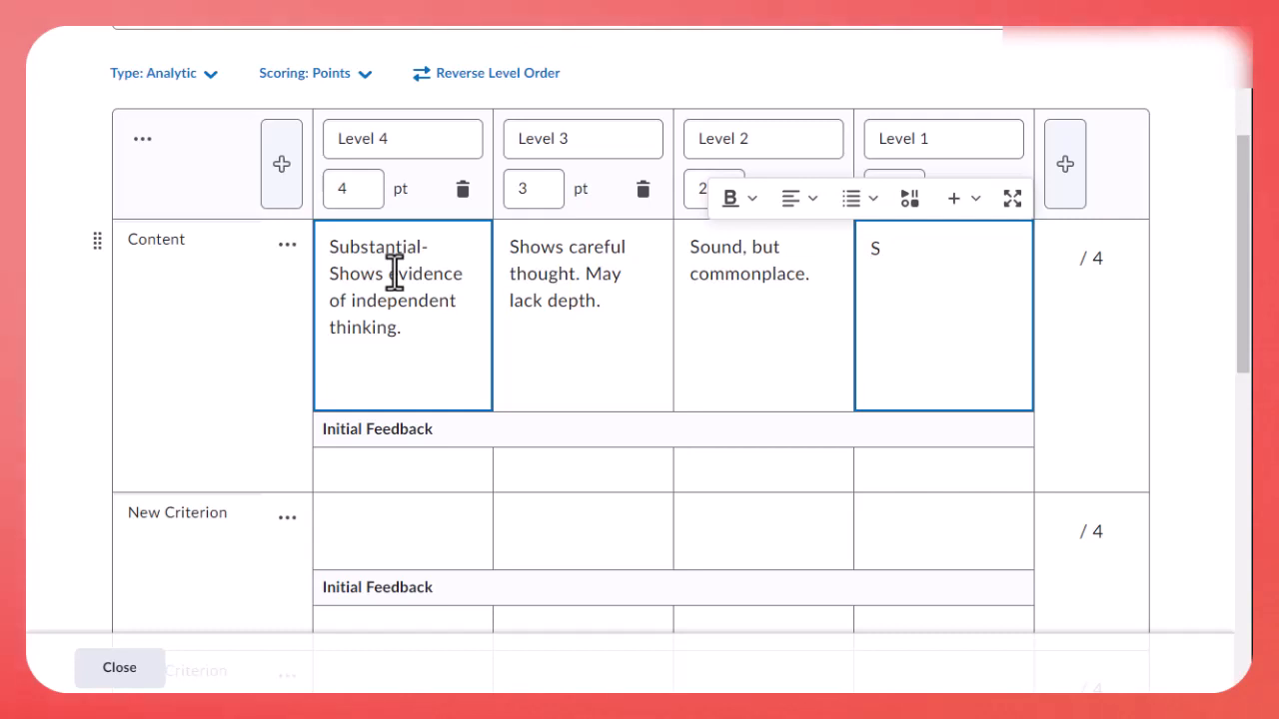
text(elf-eve)
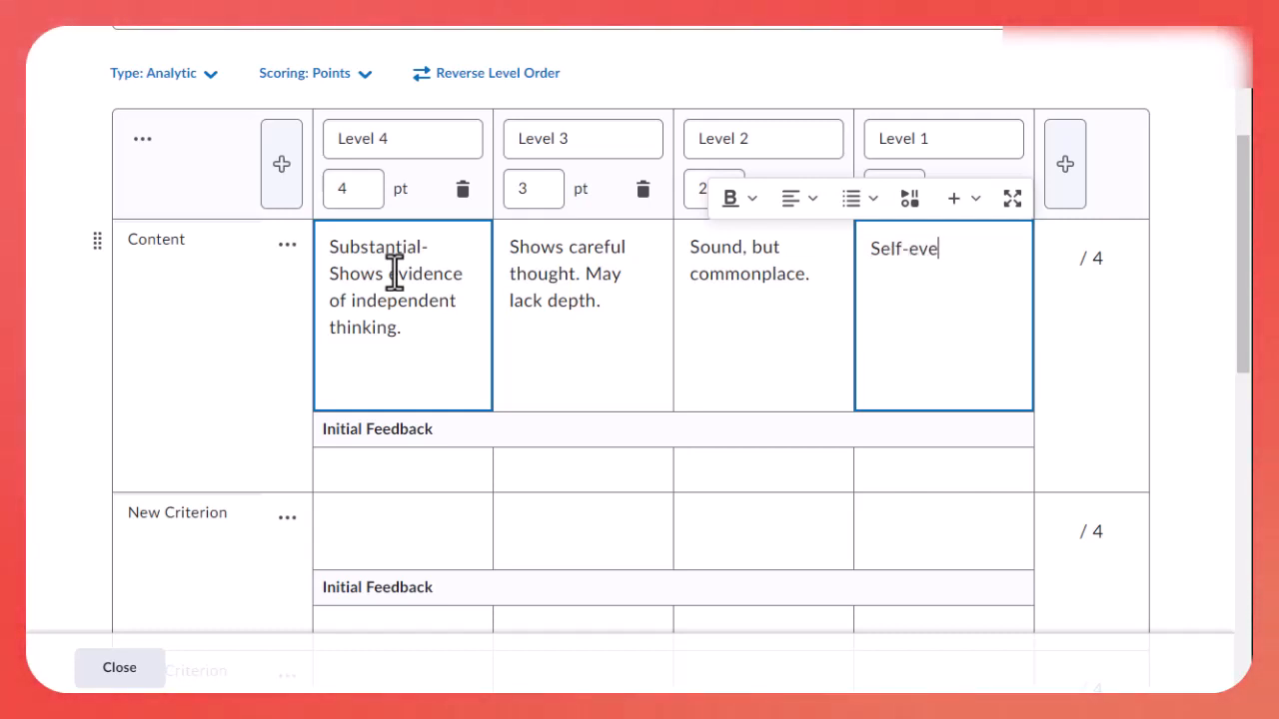
text(ident)
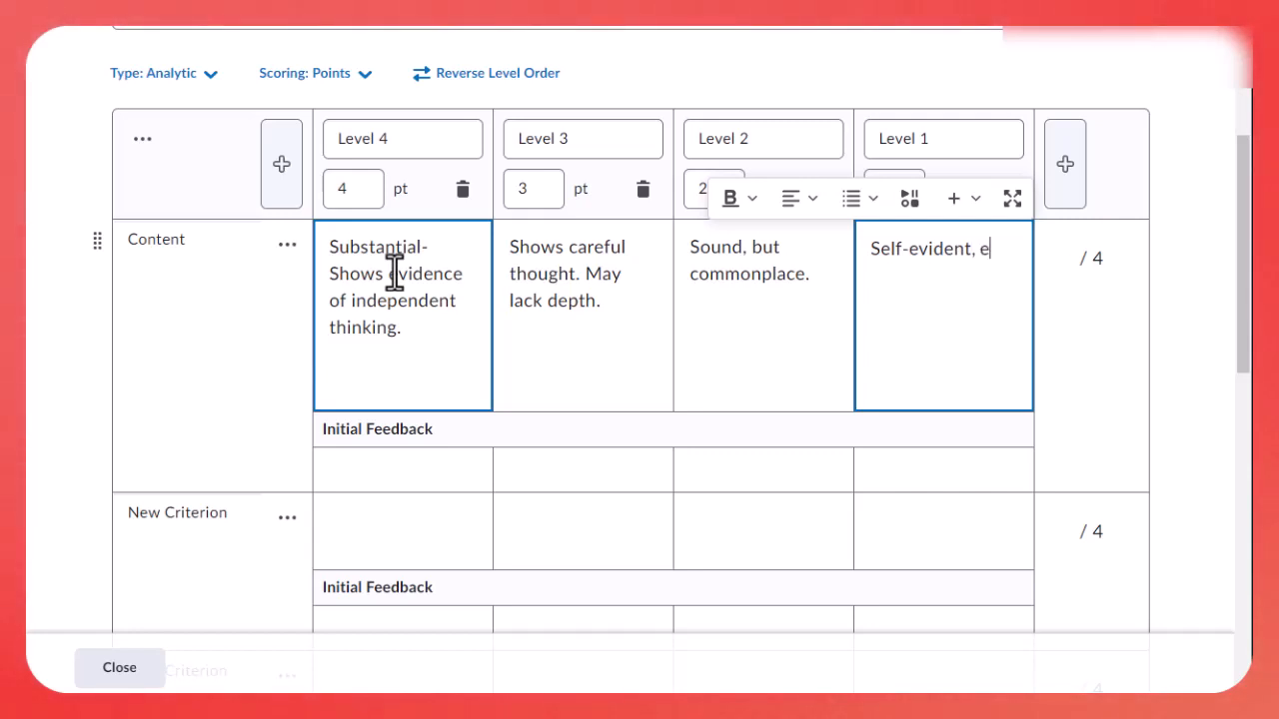
text(, self-con)
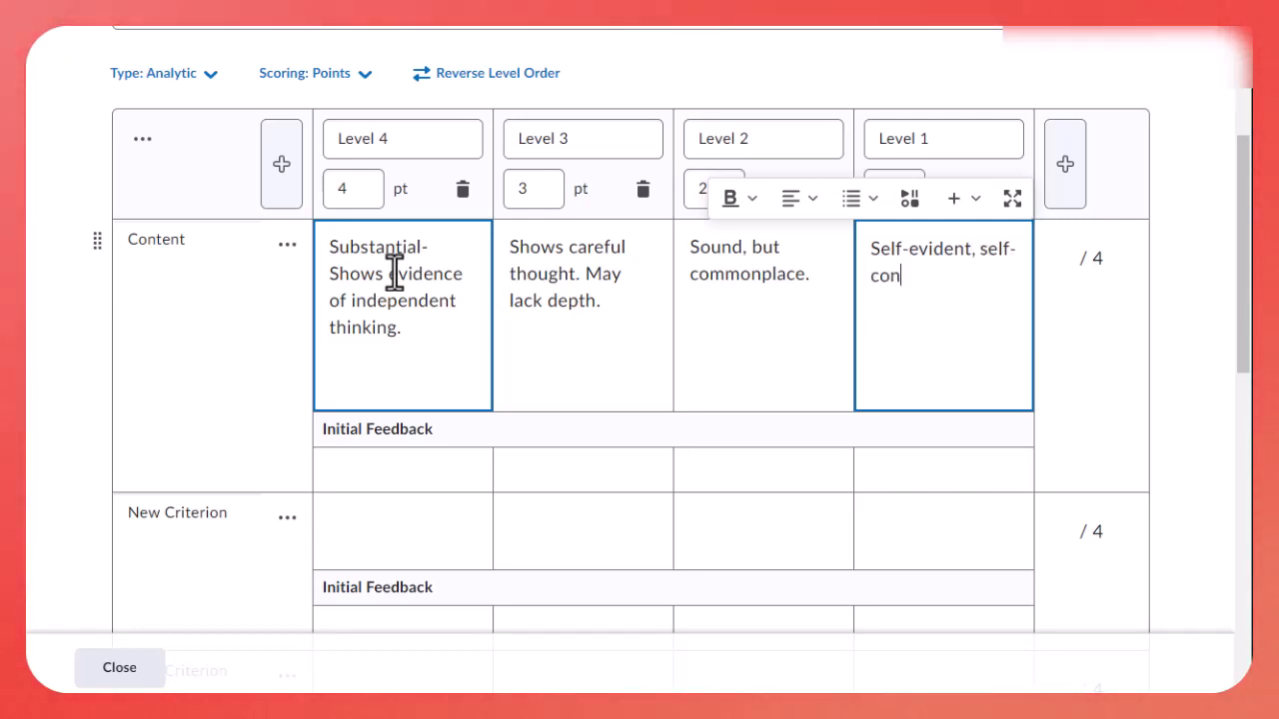
text(tradictory)
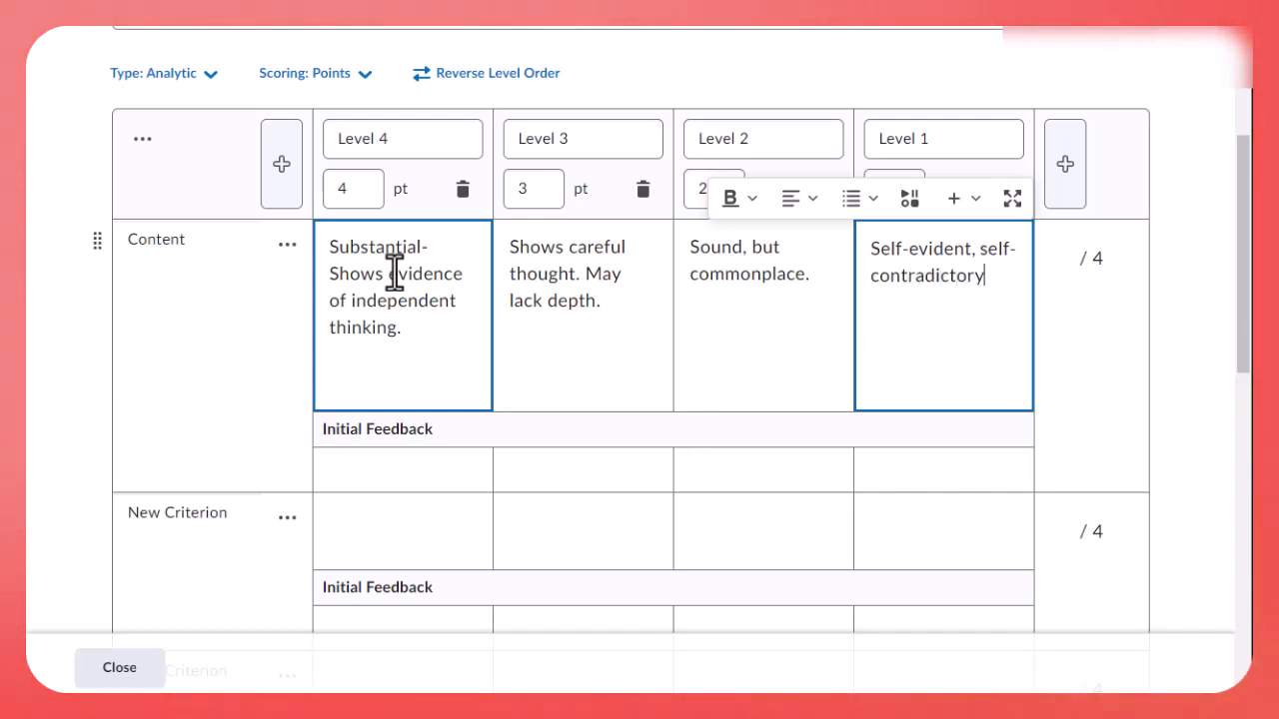
text(, in)
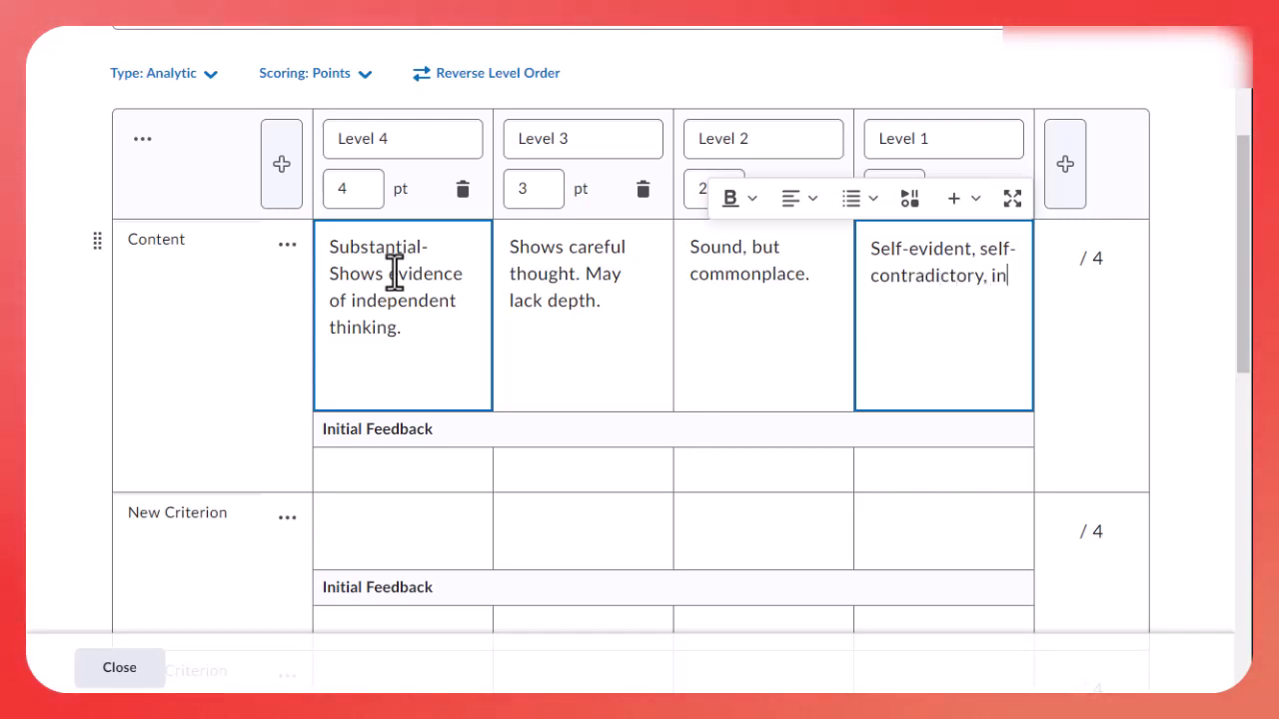
text(accurate.)
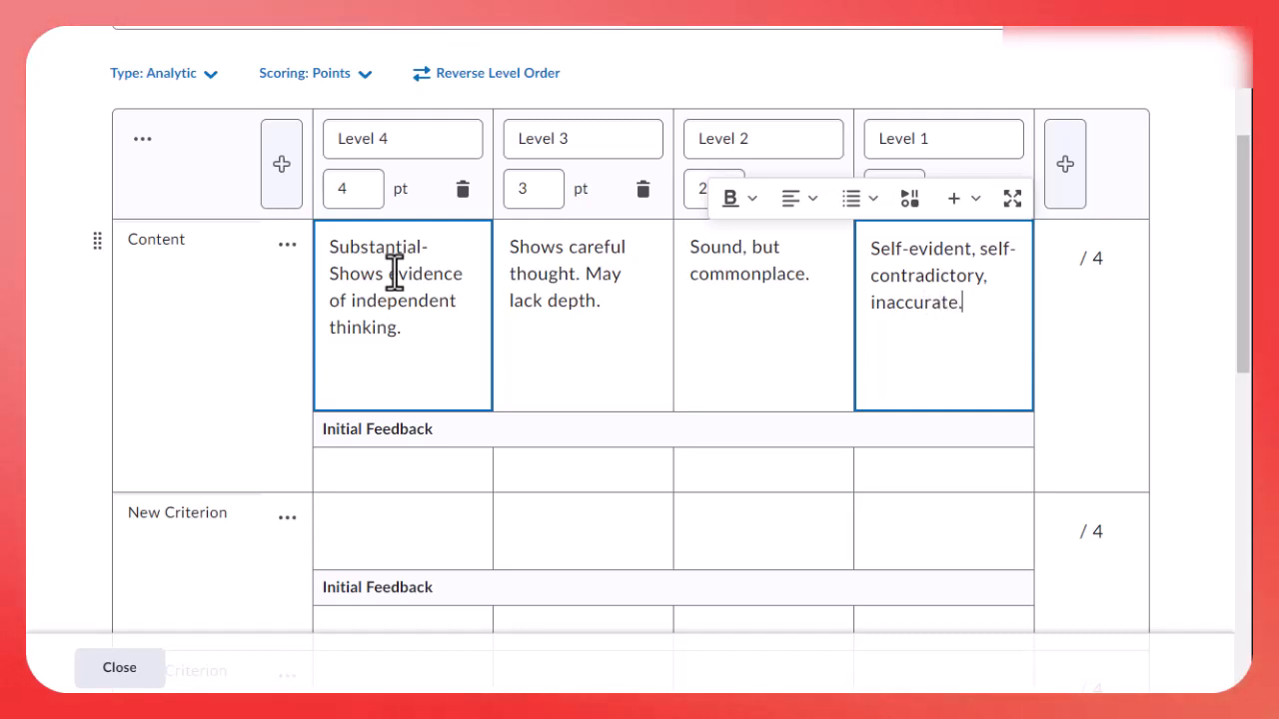
Step: Set the level points to 2 for Level 4, 1 for Level 3, 0.5 for Level 2 and 0 for Level 1
click(357, 190)
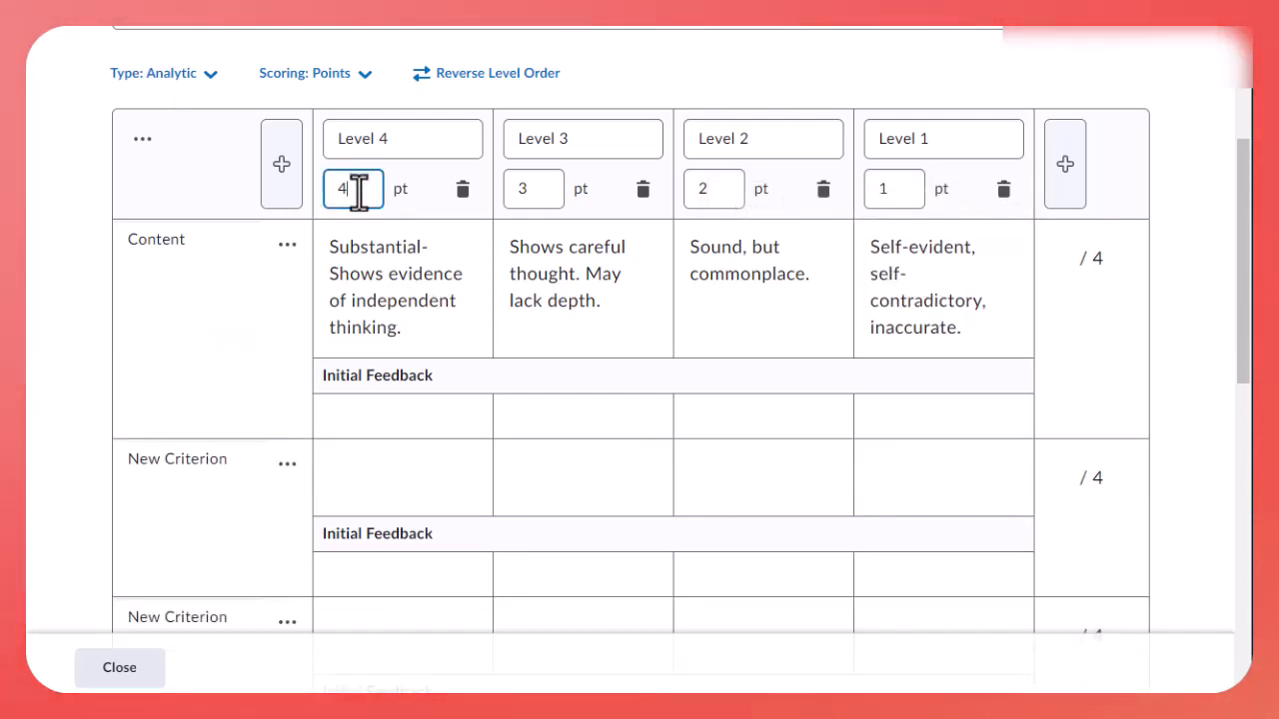
double_click(349, 189)
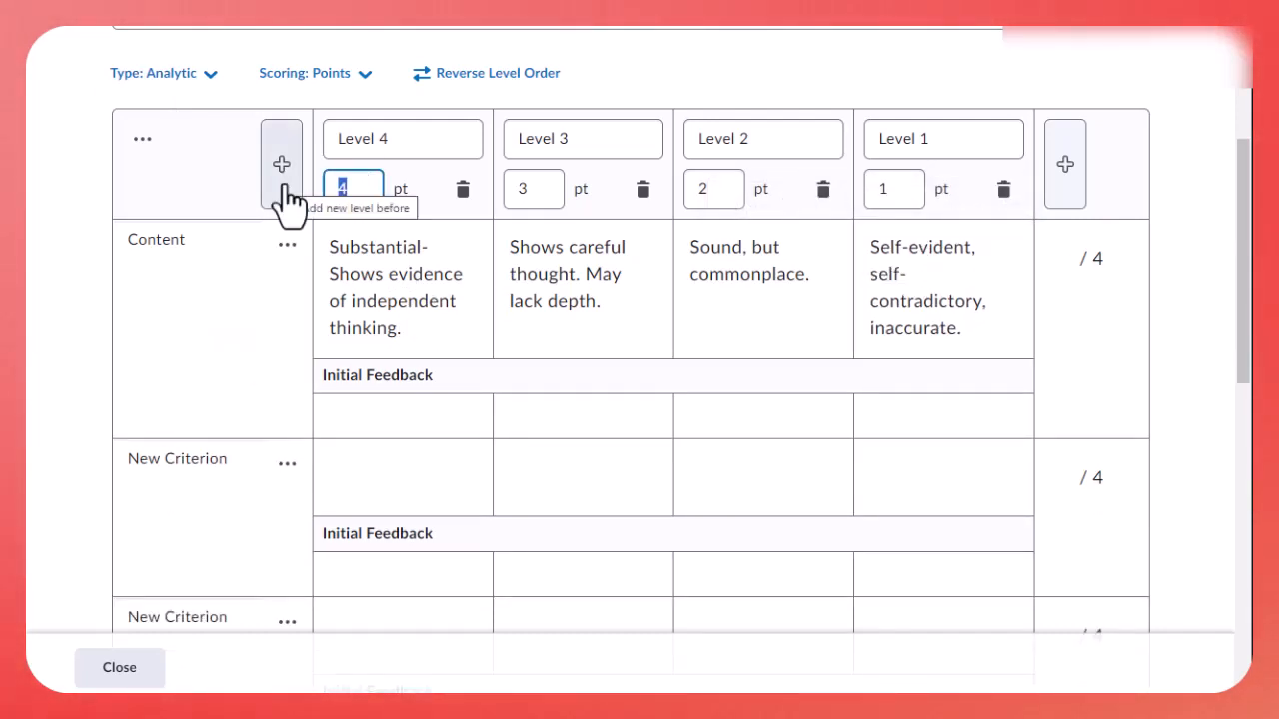
text(2)
click(551, 189)
double_click(522, 189)
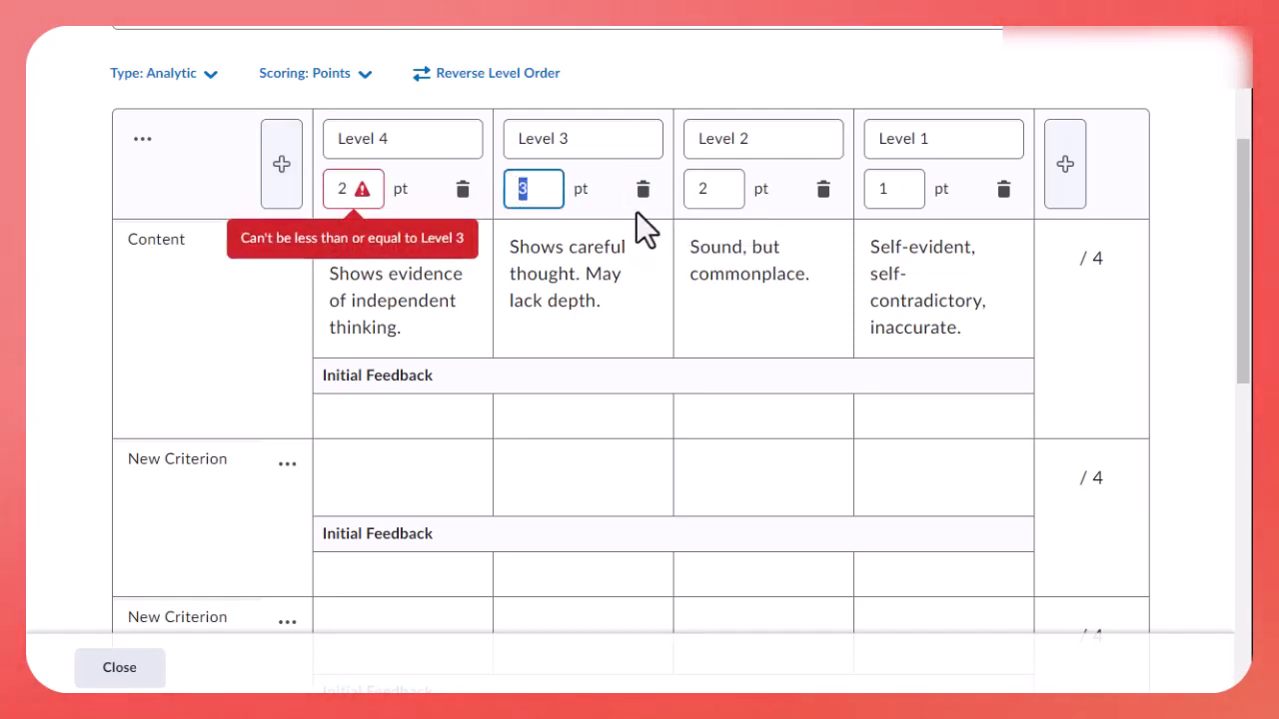
text(1)
double_click(703, 190)
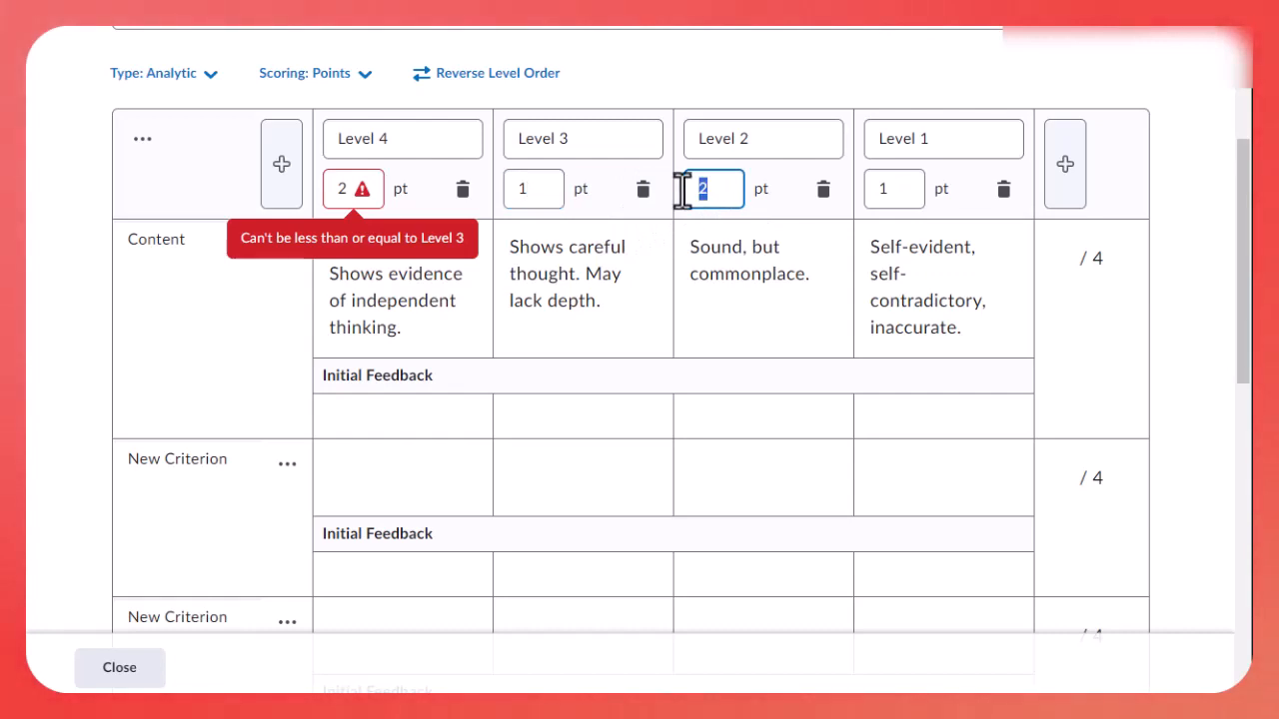
key(BackSpace)
text(.5)
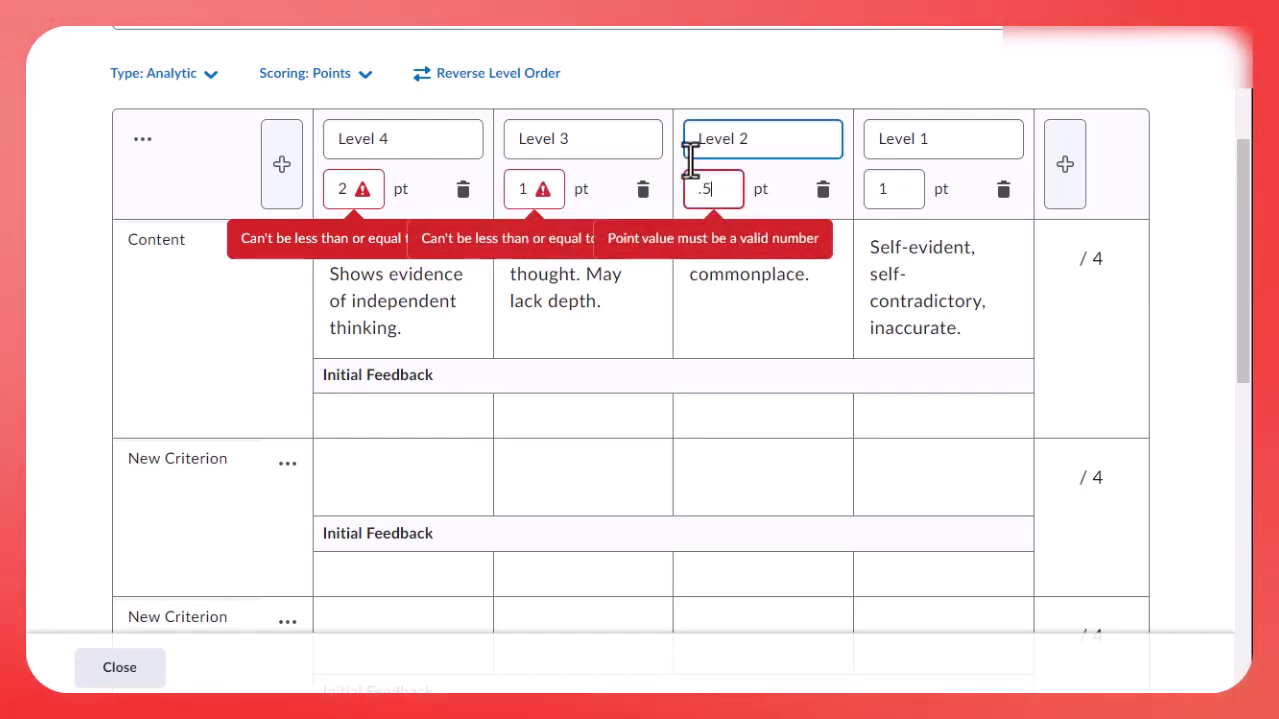
double_click(862, 190)
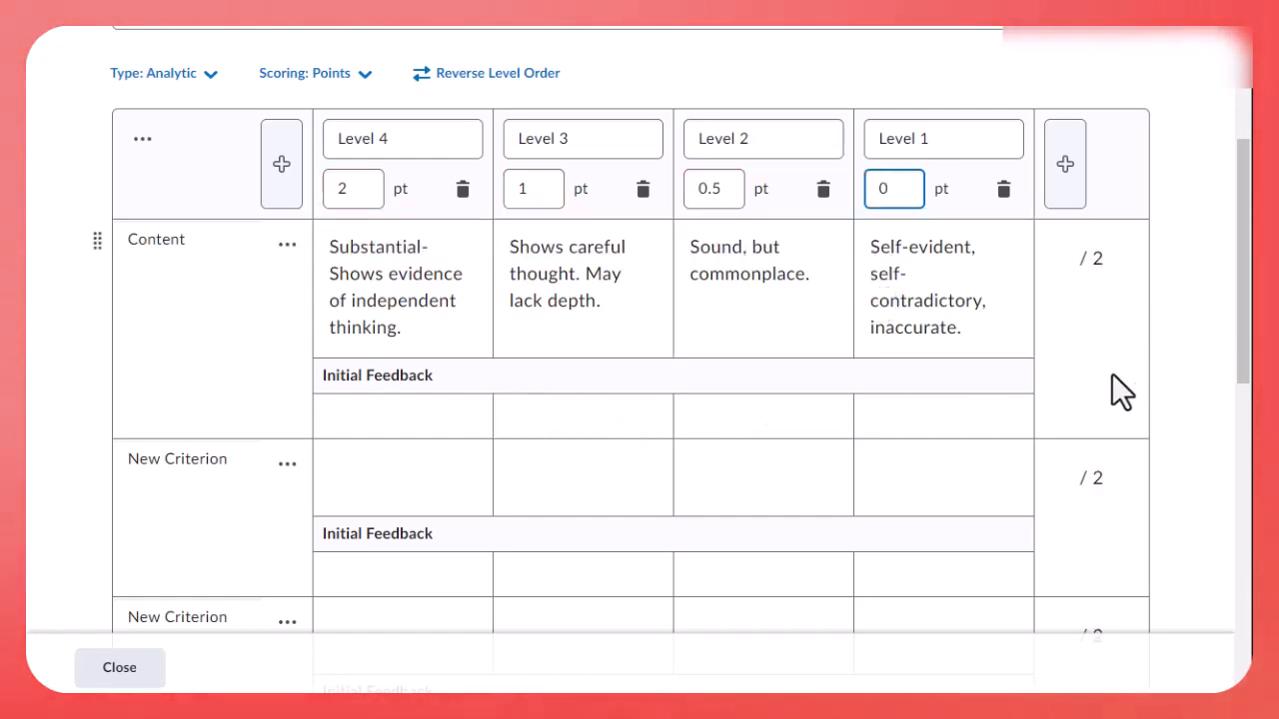
Step: Rename the second criterion of the rubric, directly below Content, as "Organization"
scroll(165, 454, down, 1)
click(194, 400)
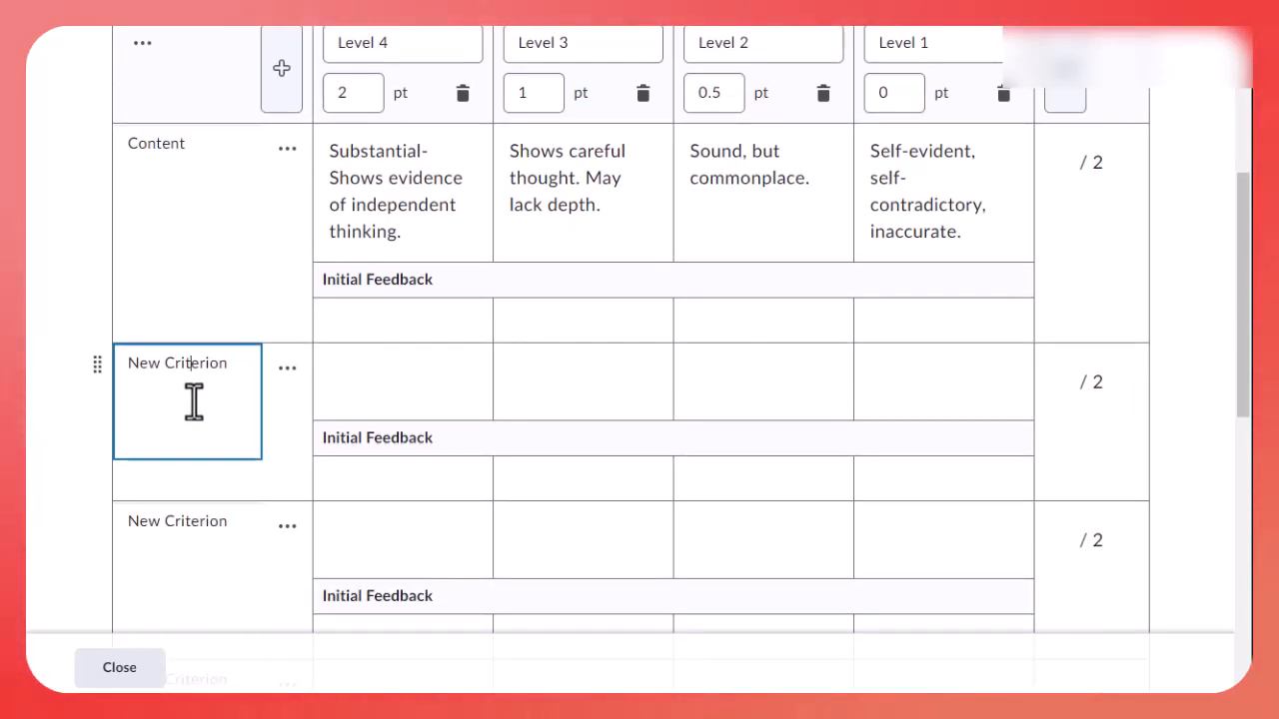
drag(234, 366, 80, 386)
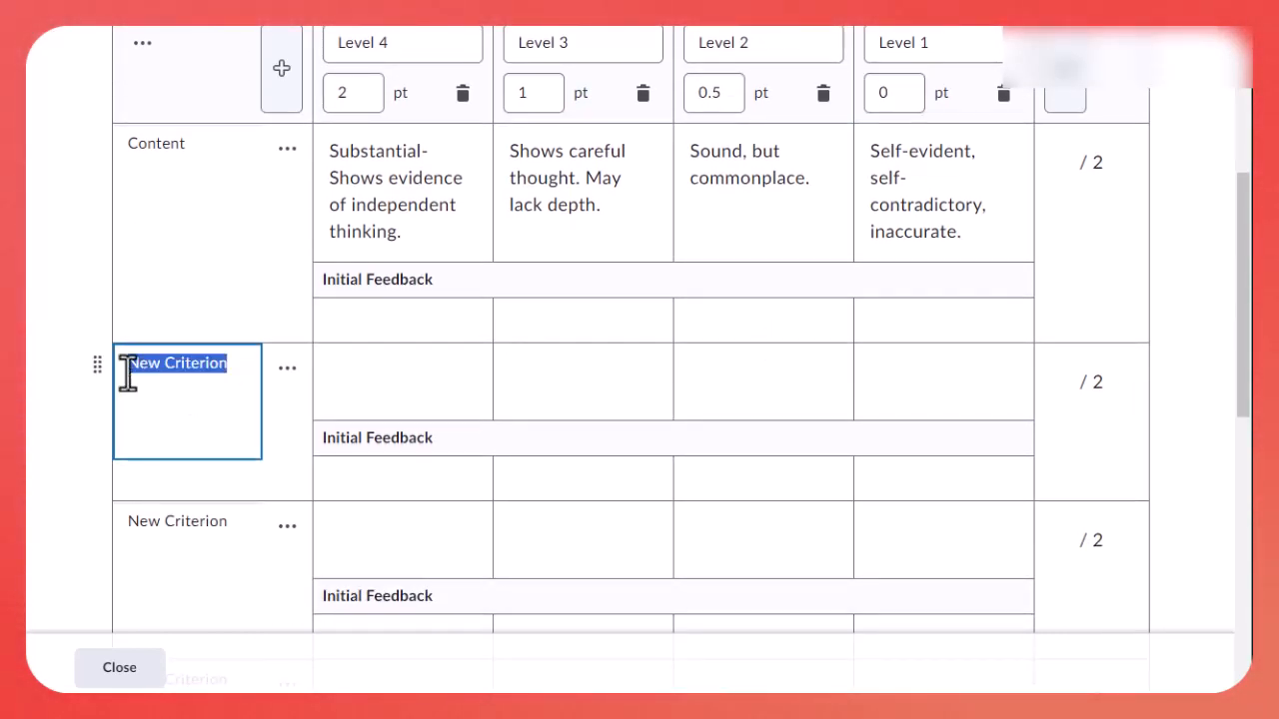
text(Org)
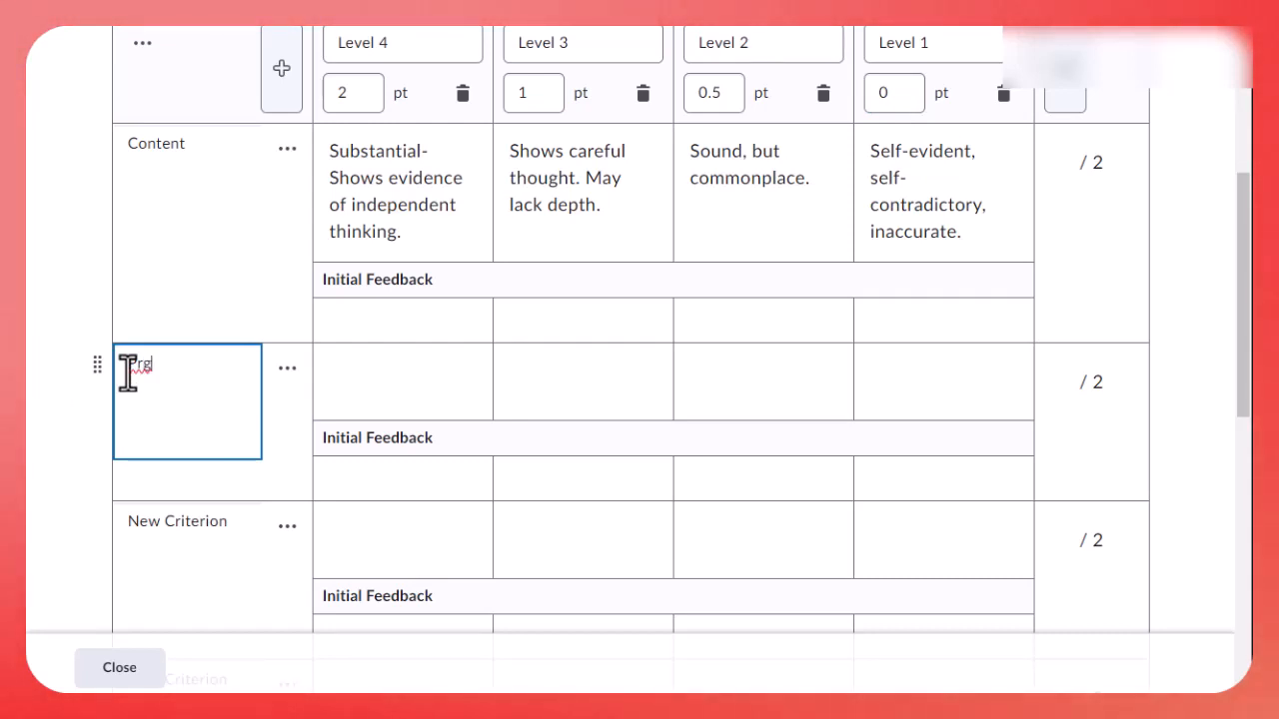
text(rg)
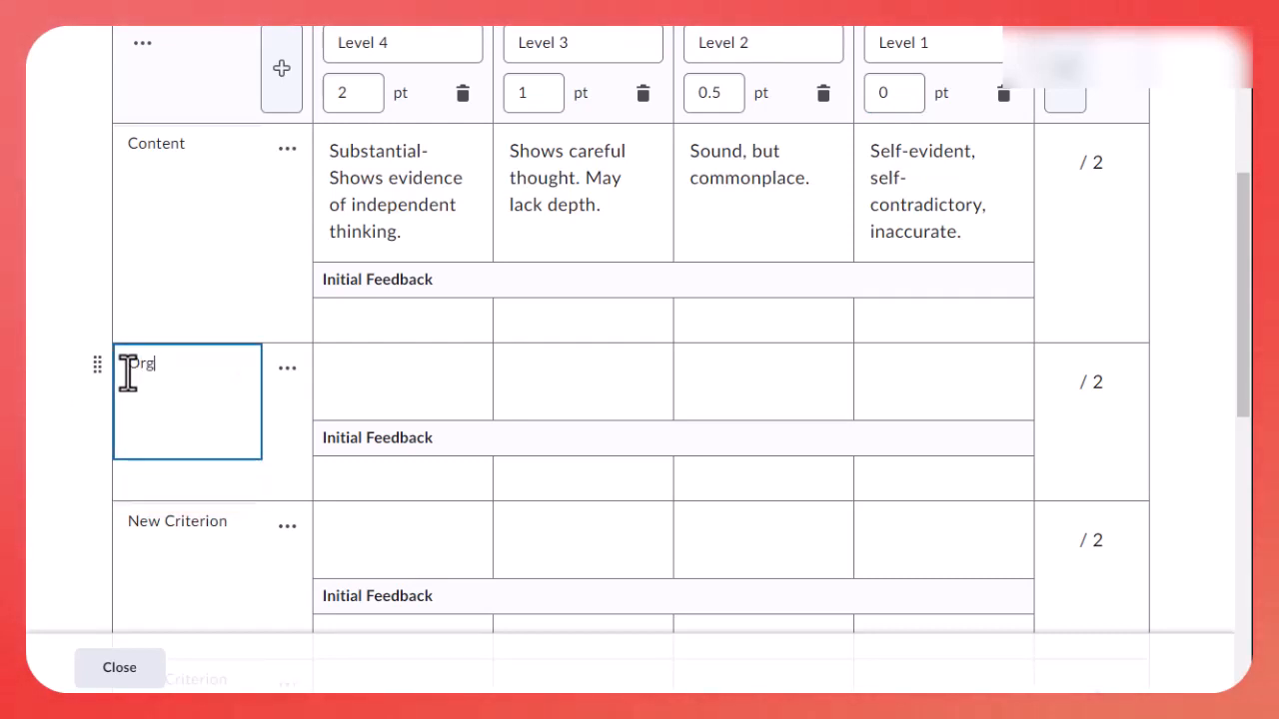
text(anization)
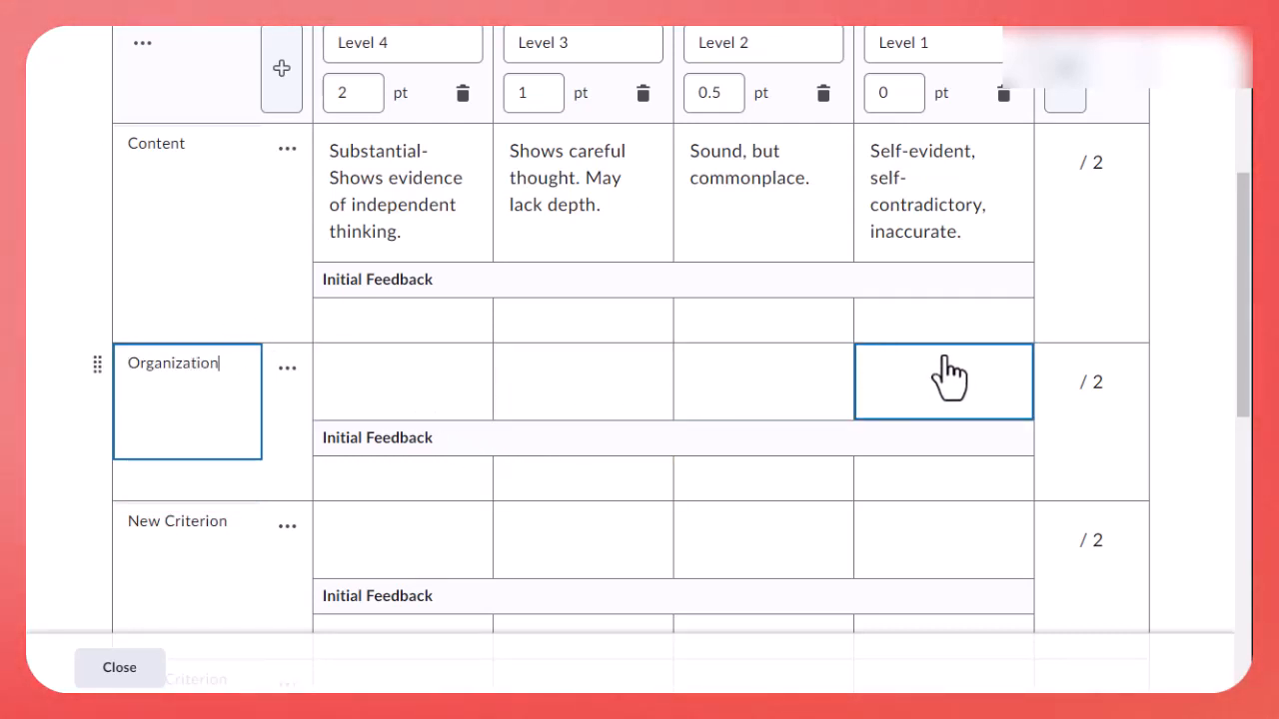
Step: Rename the third criterion of the rubric as "Style" and the fourth as "Mechanics"
scroll(166, 556, down, 1)
click(185, 495)
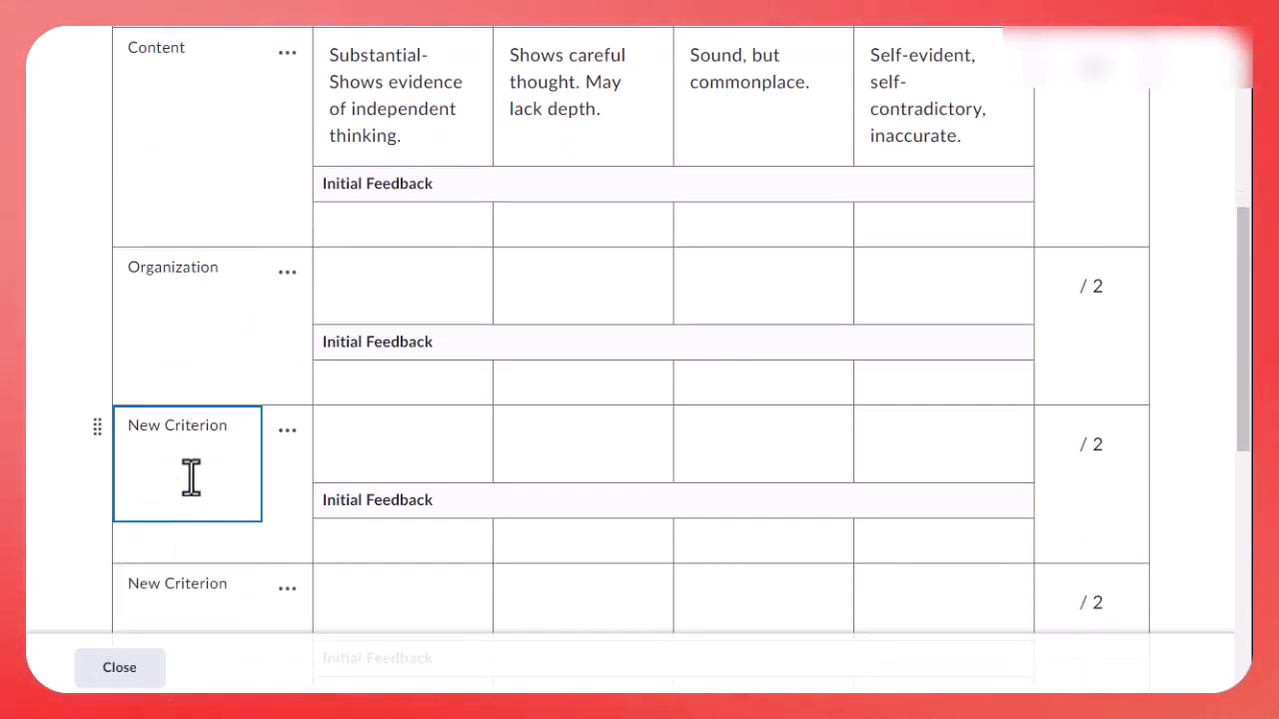
key(ctrl+a)
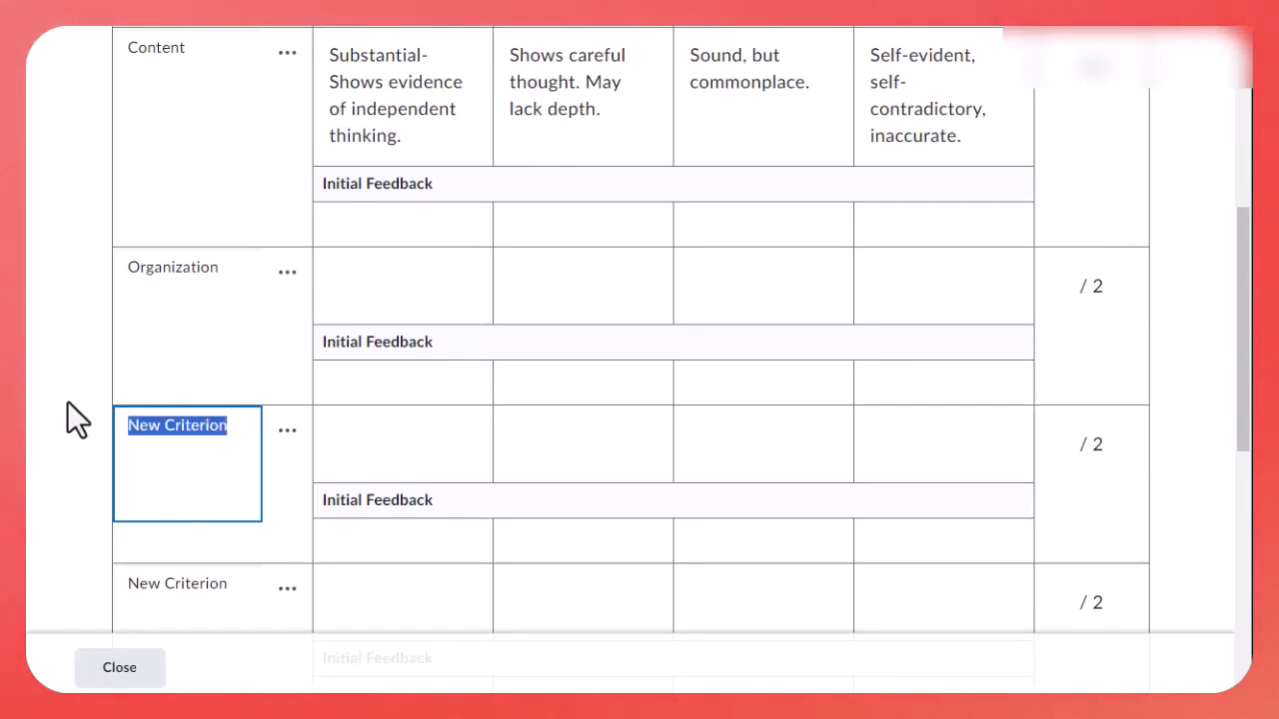
text(Style)
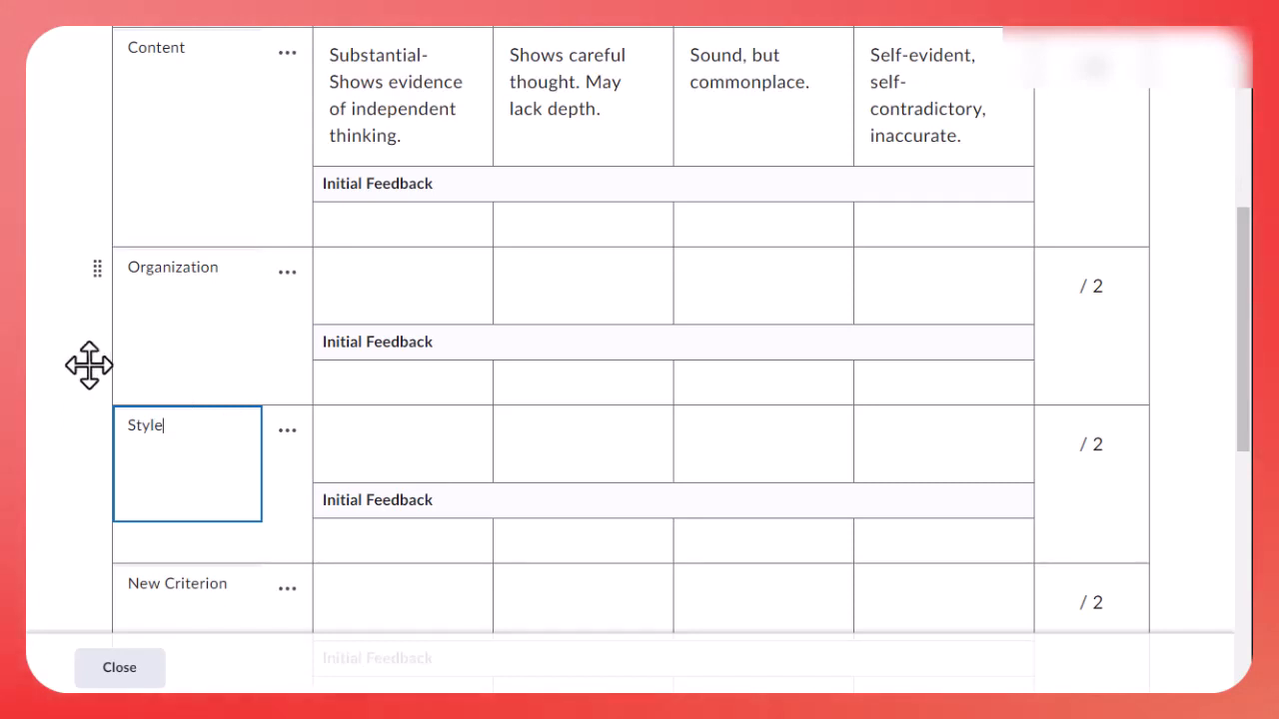
scroll(89, 363, down, 1)
drag(237, 494, 33, 469)
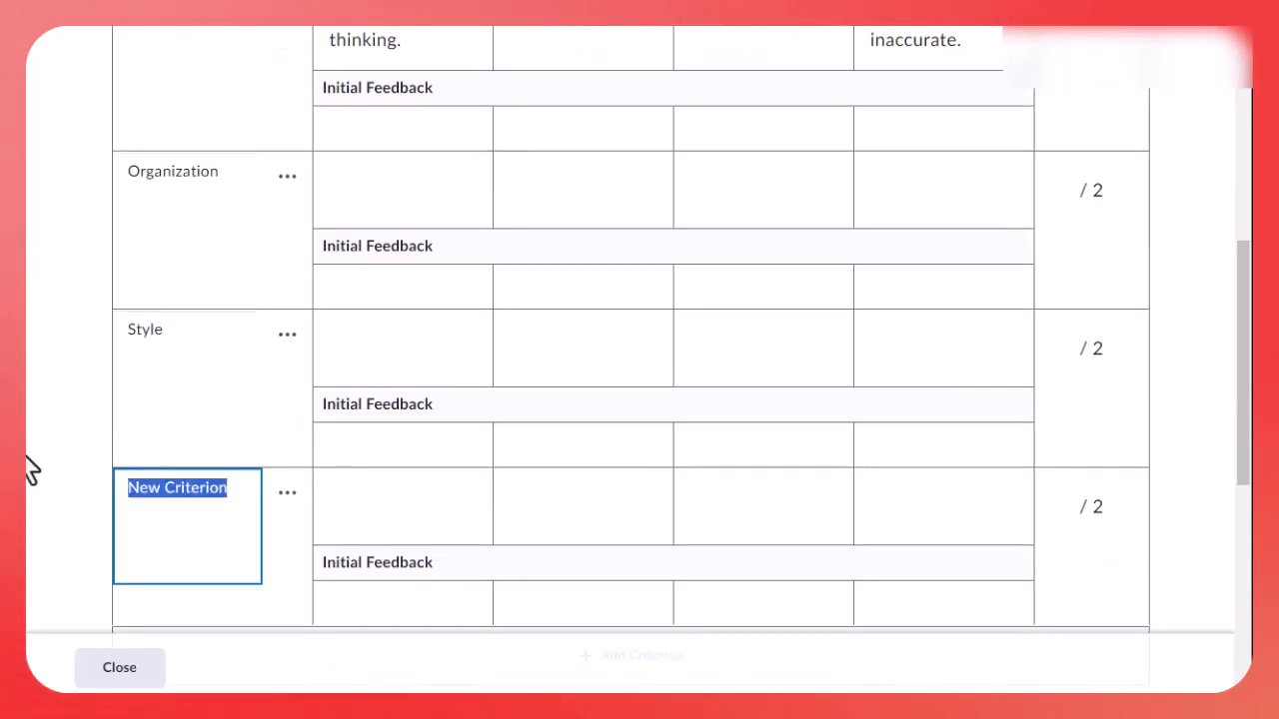
text(Mechanics)
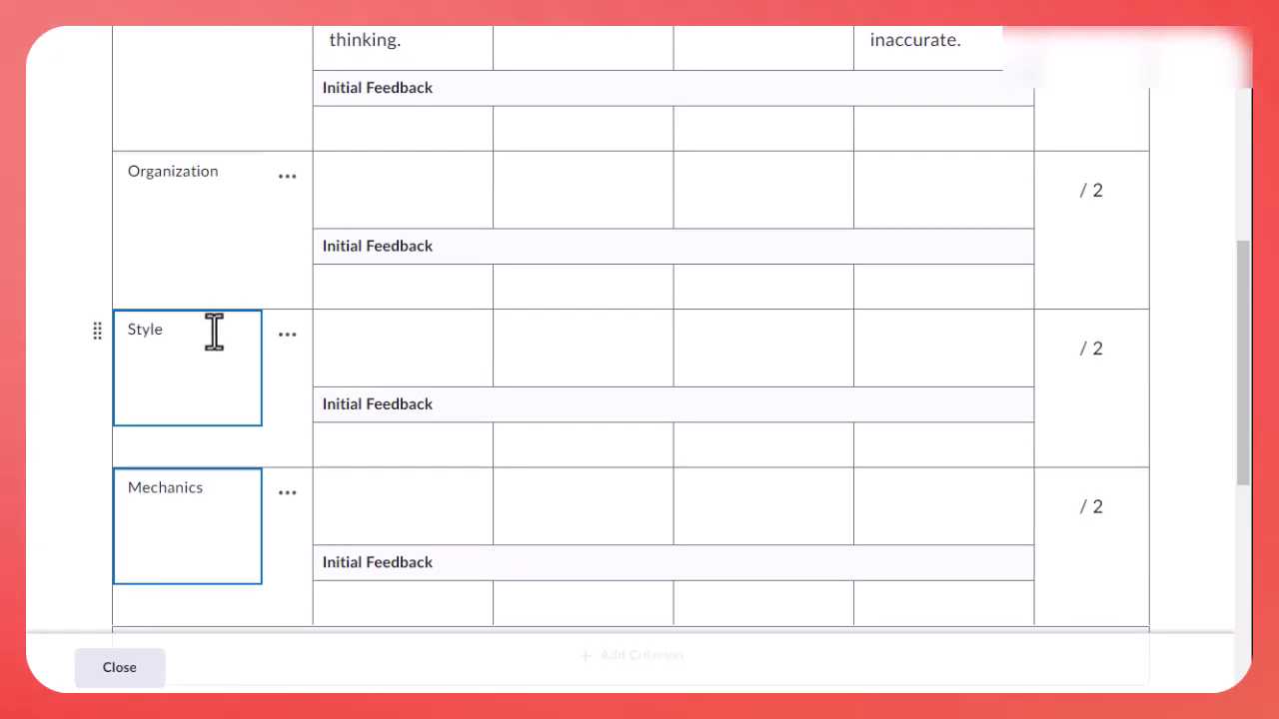
Step: Enter "Logically organized" as the Level 4 description of the Organization criterion
scroll(177, 345, down, 2)
scroll(177, 346, up, 5)
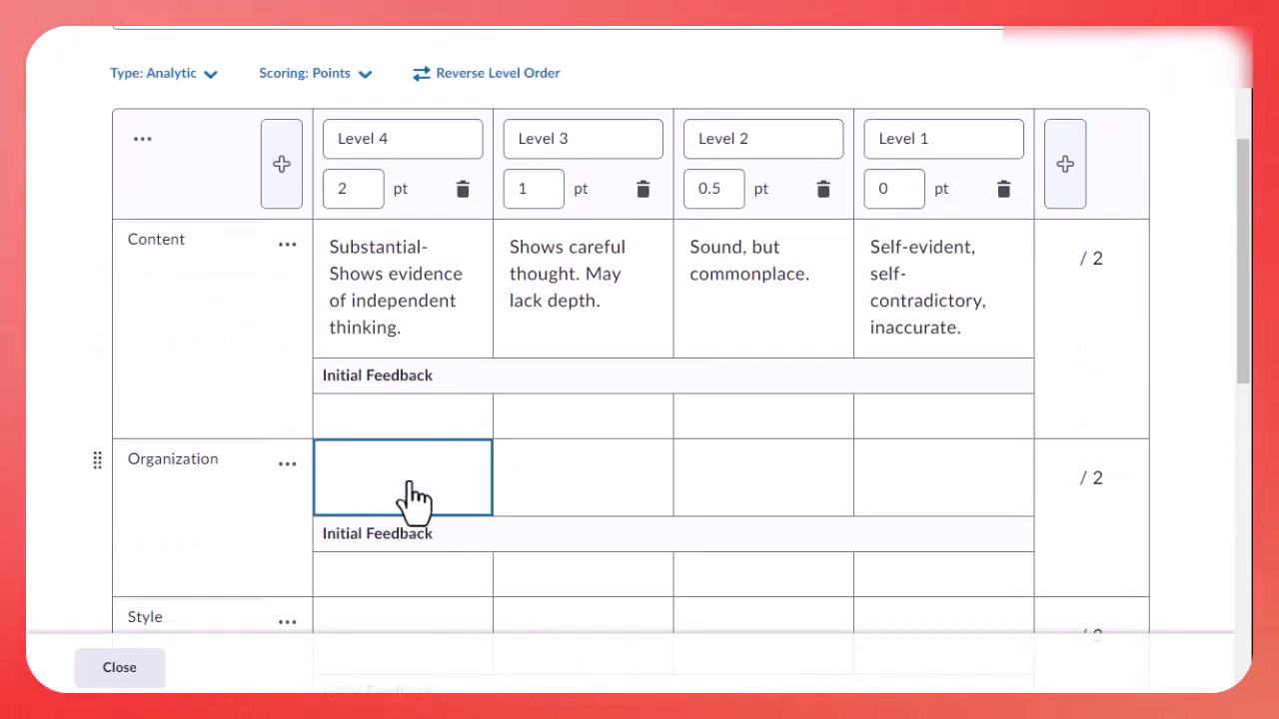
scroll(404, 517, down, 1)
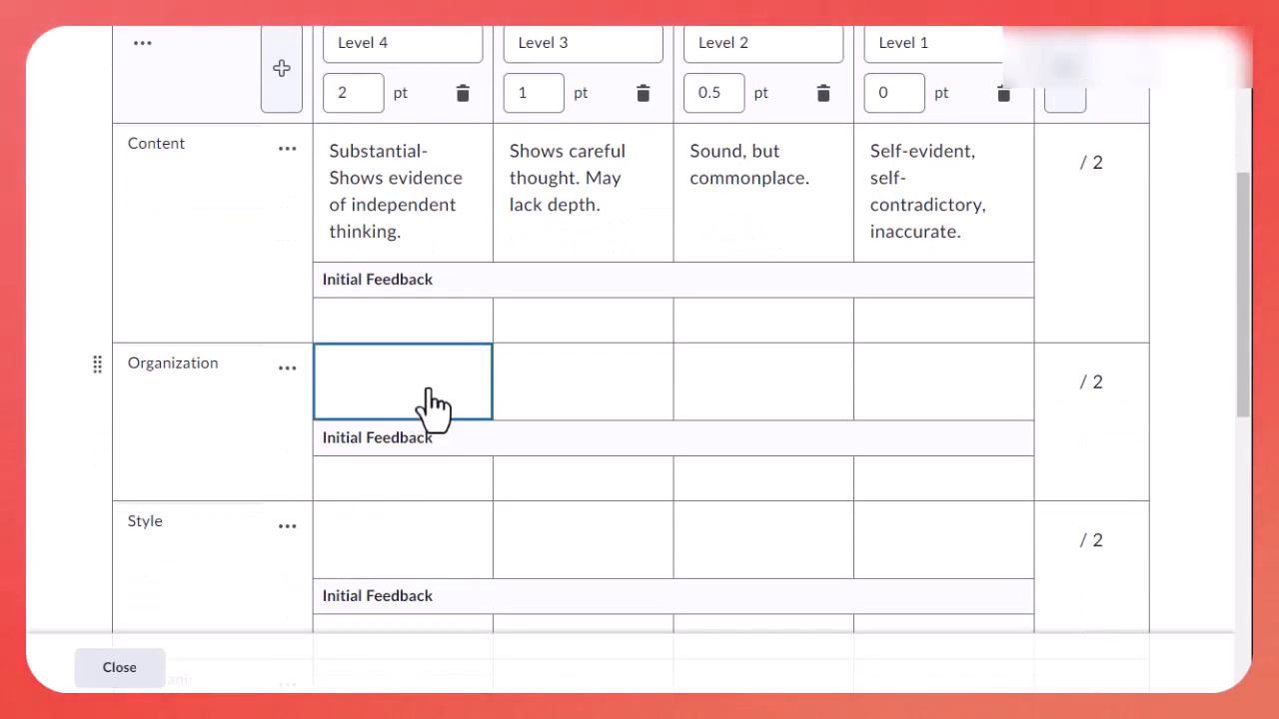
click(433, 405)
text(Logically )
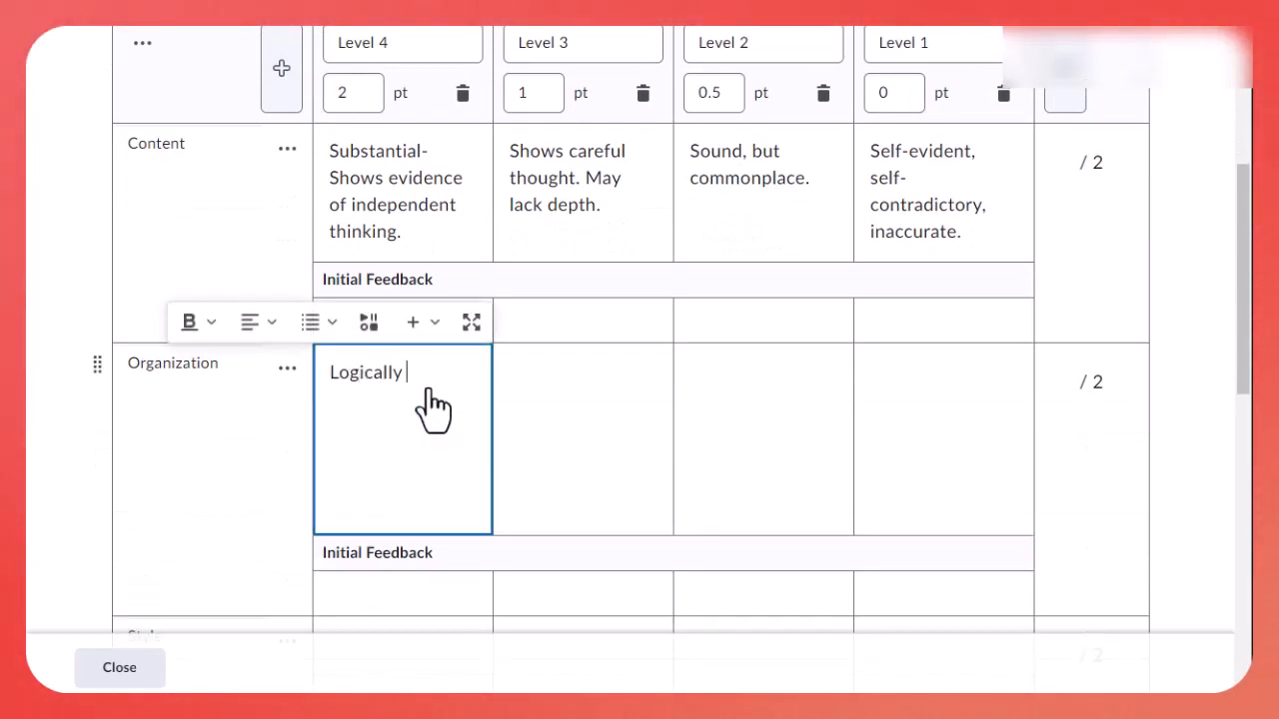
text(organized)
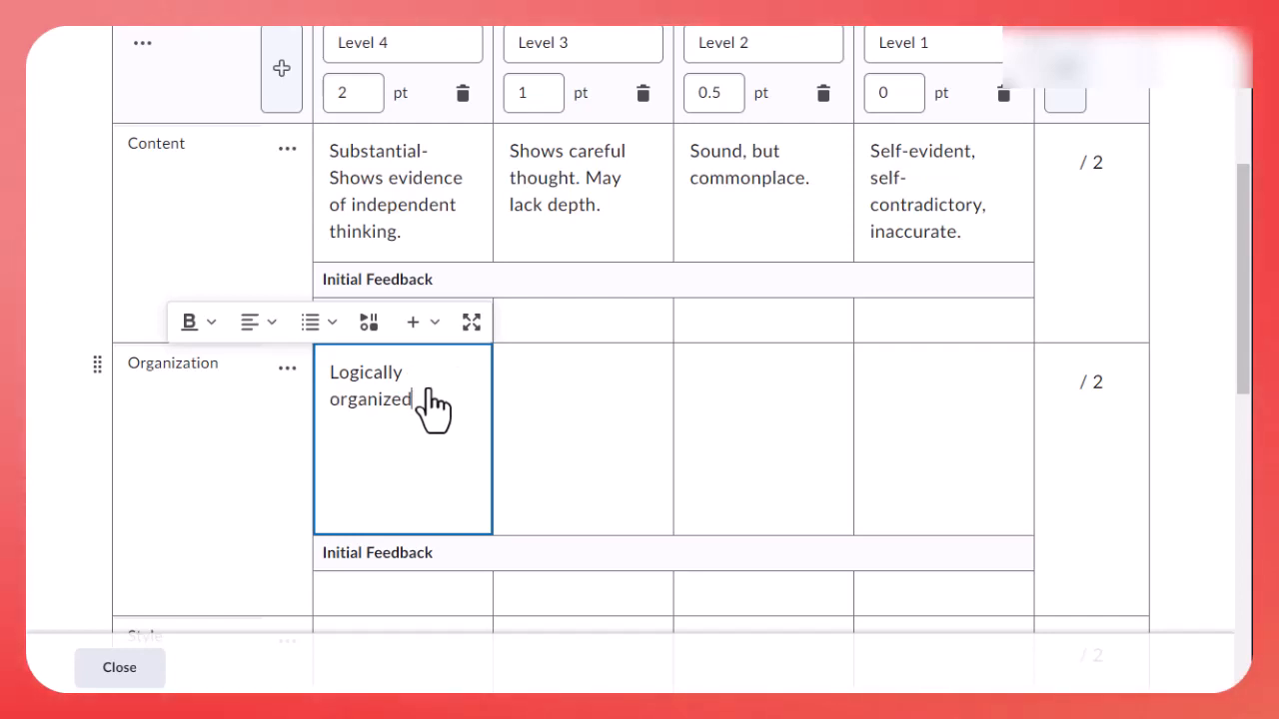
Step: Enter "Clear plan but may have some minor problems." as the Level 3 description of the Organization criterion
click(578, 428)
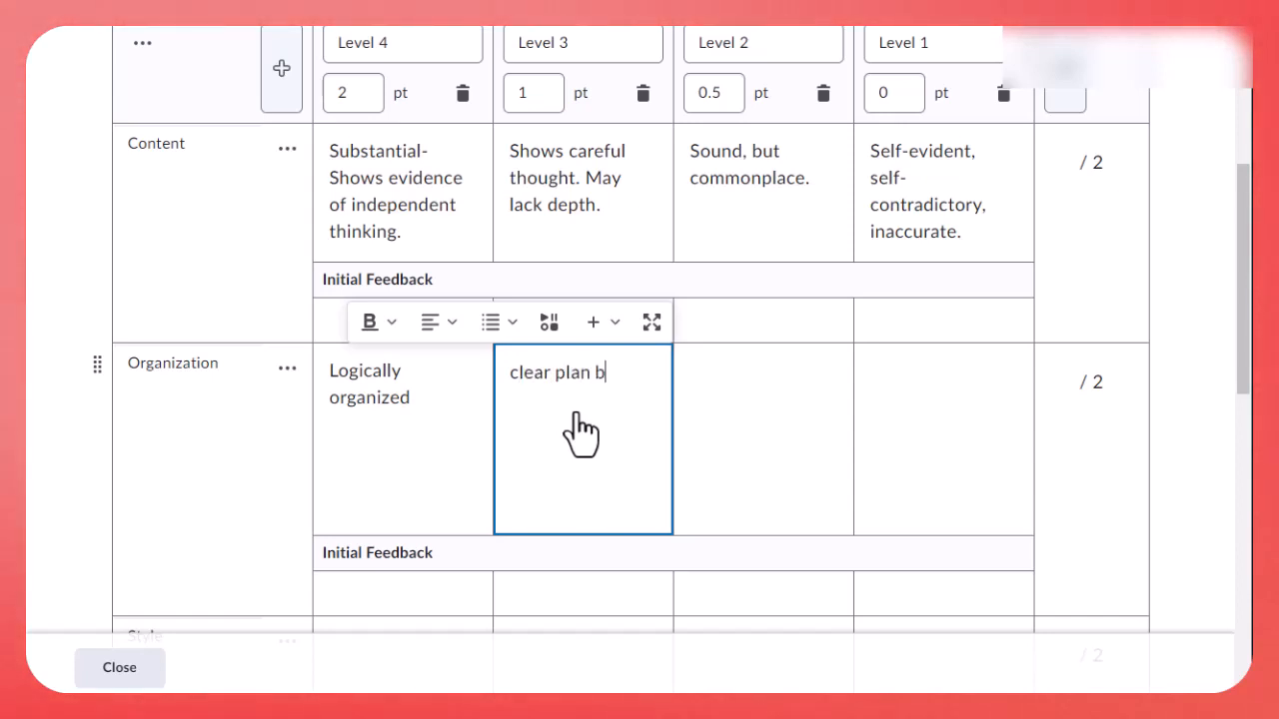
text(clear plan but may hav)
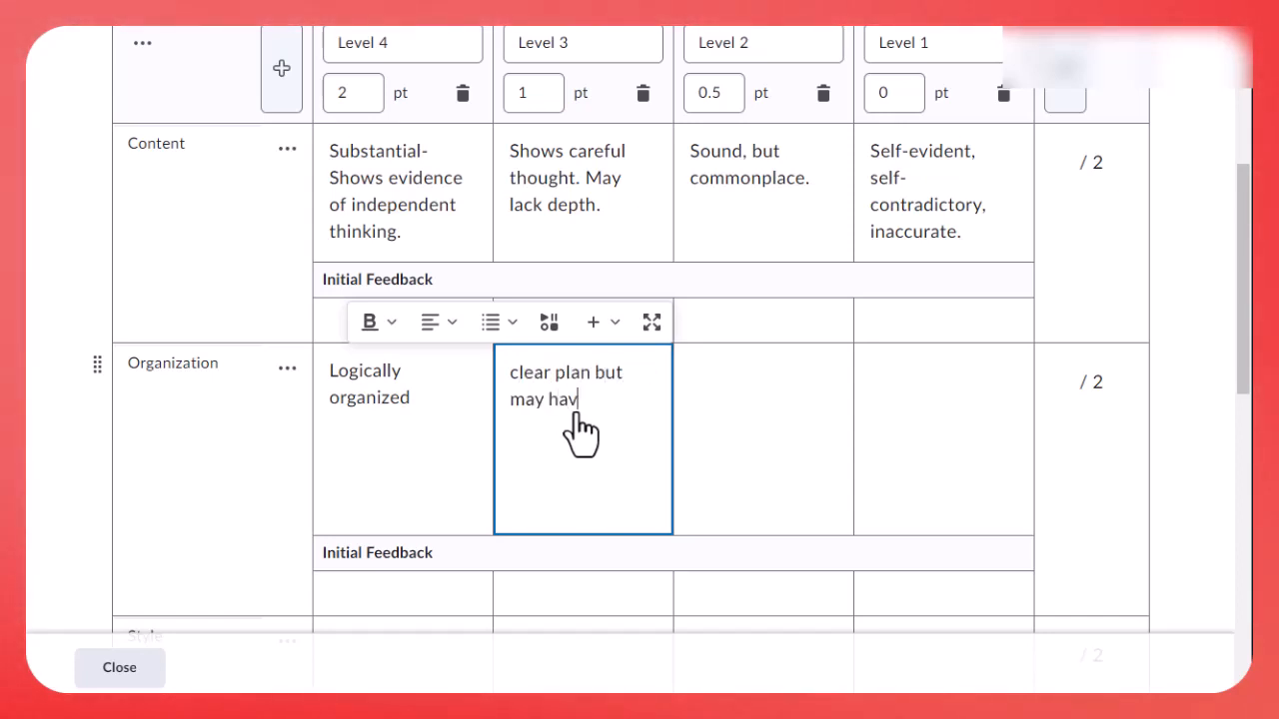
text(e some minor problems.)
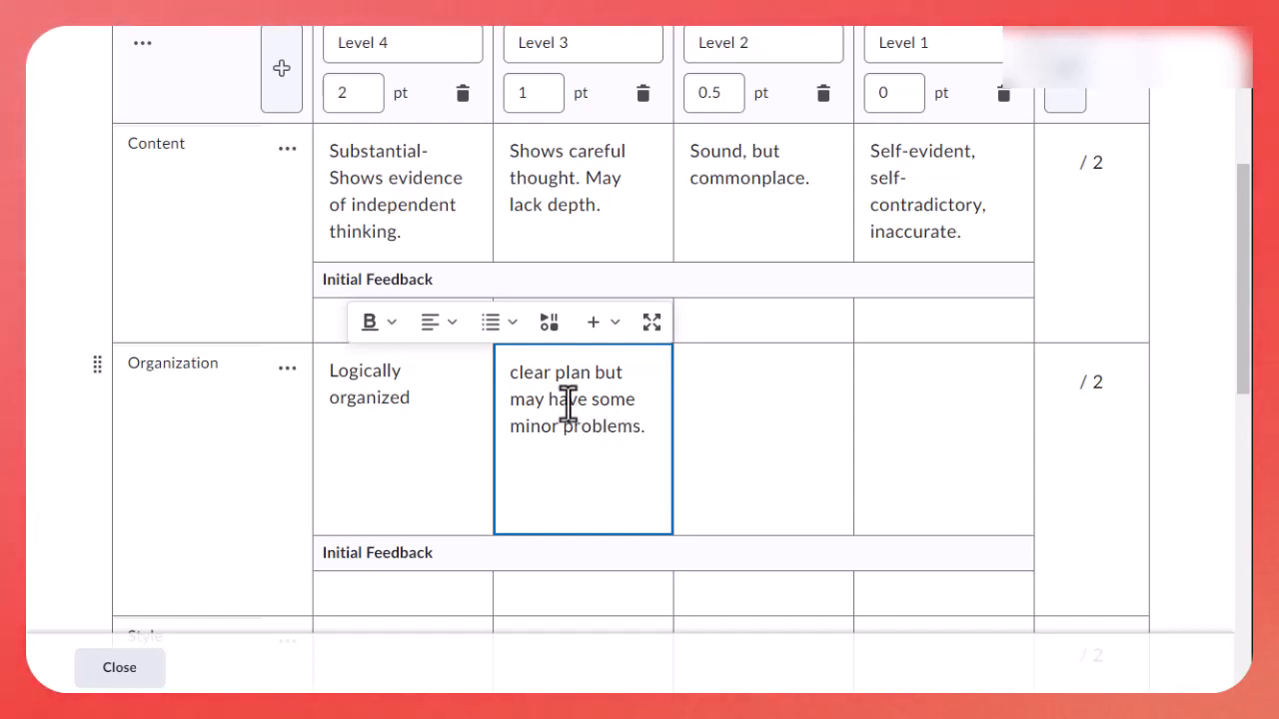
drag(510, 370, 516, 372)
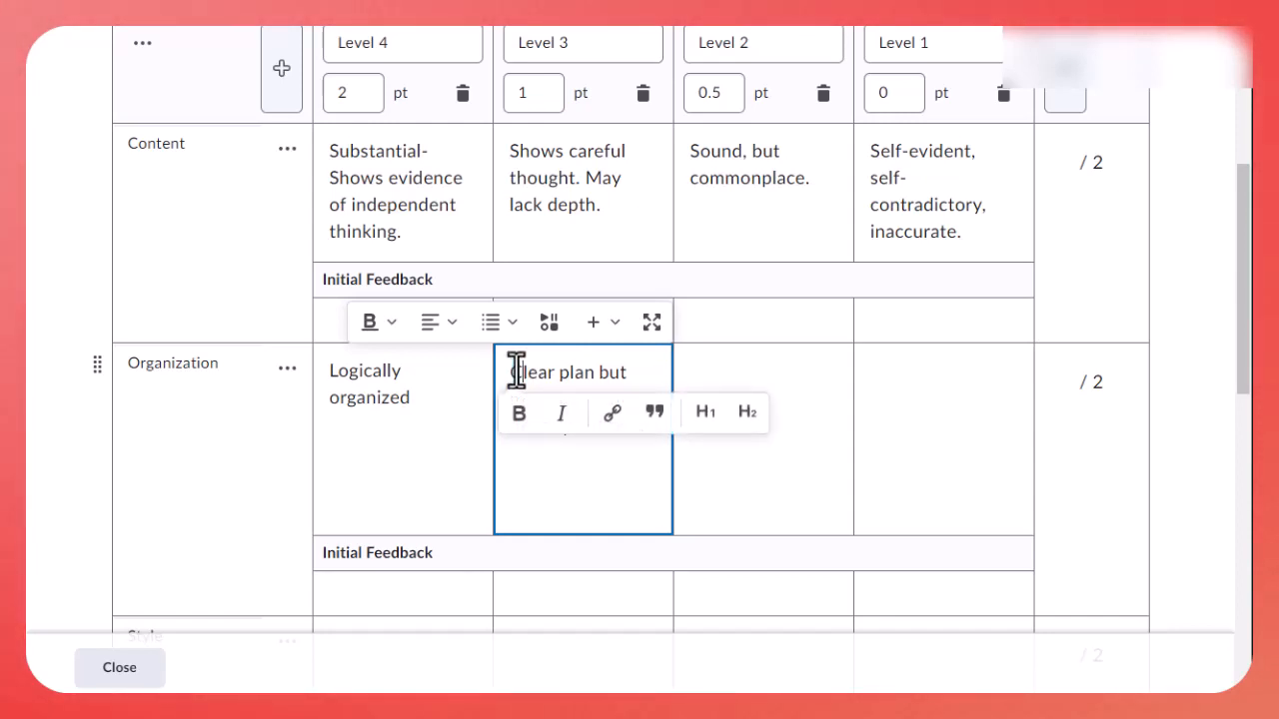
text(C)
Step: Enter "Minor paragraphing problems" as the Level 2 description of the Organization criterion
click(829, 470)
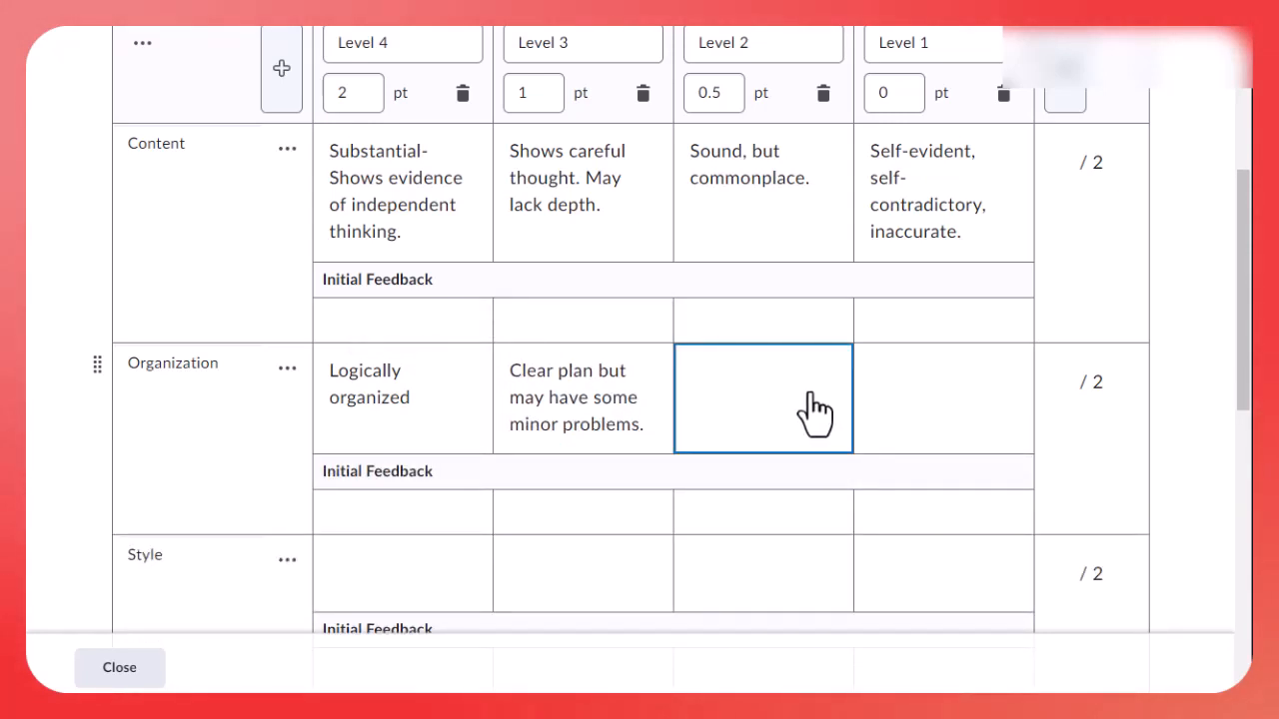
click(795, 388)
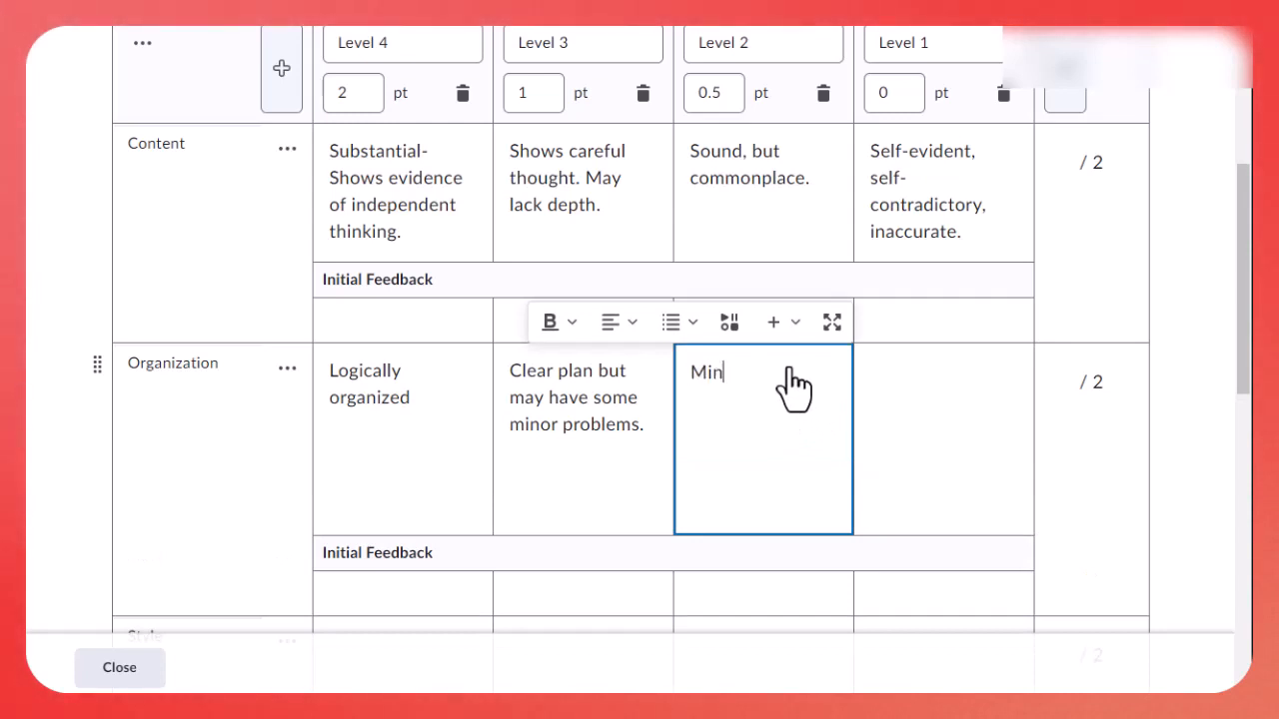
text(Minor paragraphi)
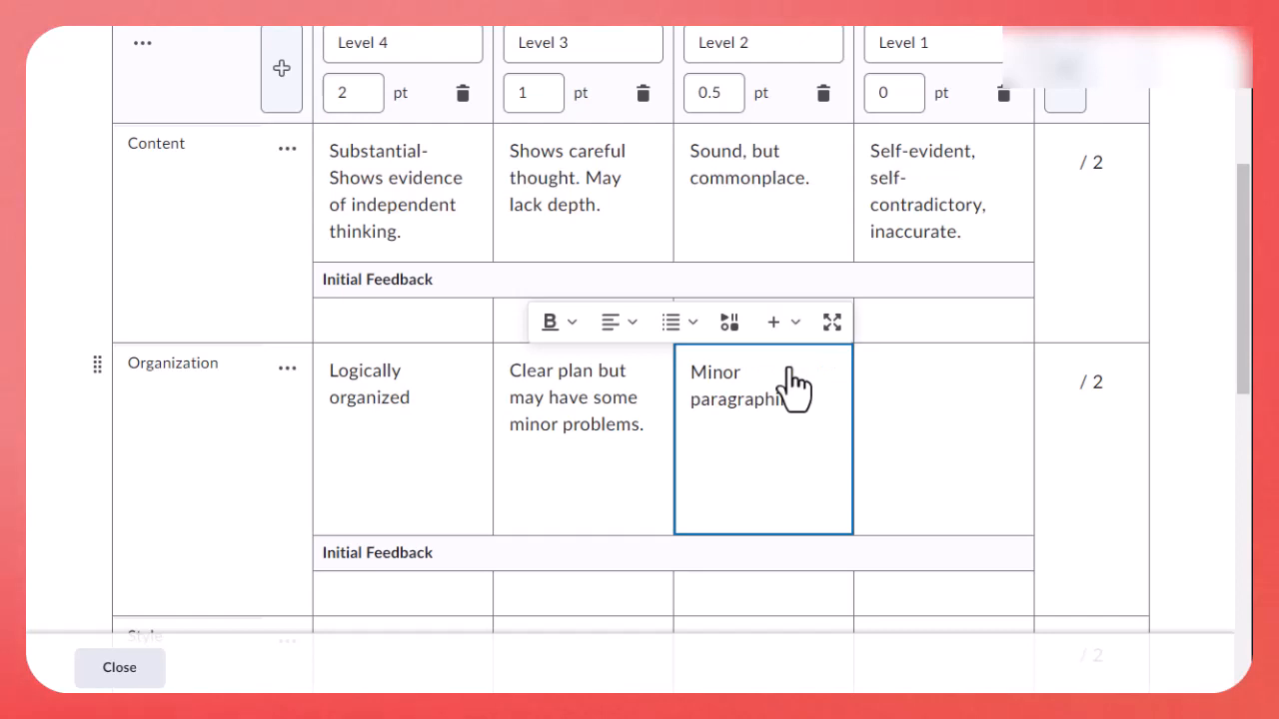
text( problems)
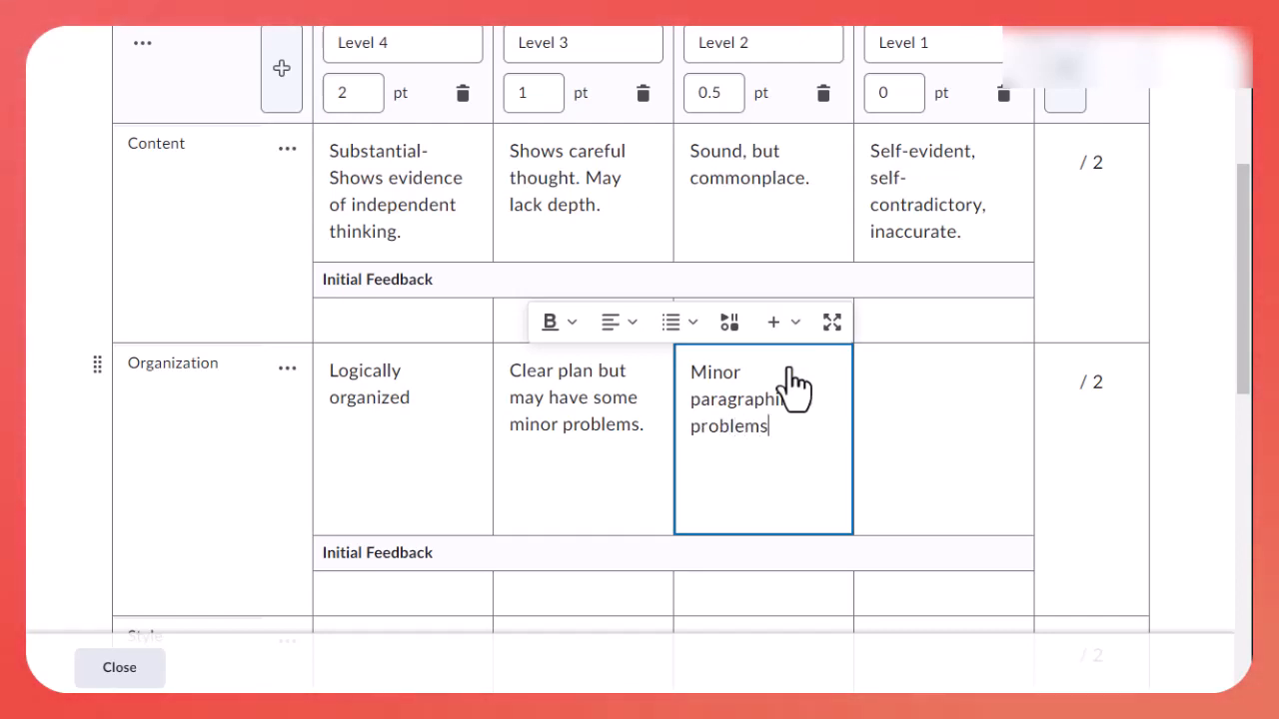
Step: Enter "Poor organization." as the Level 1 description of the Organization criterion
click(944, 437)
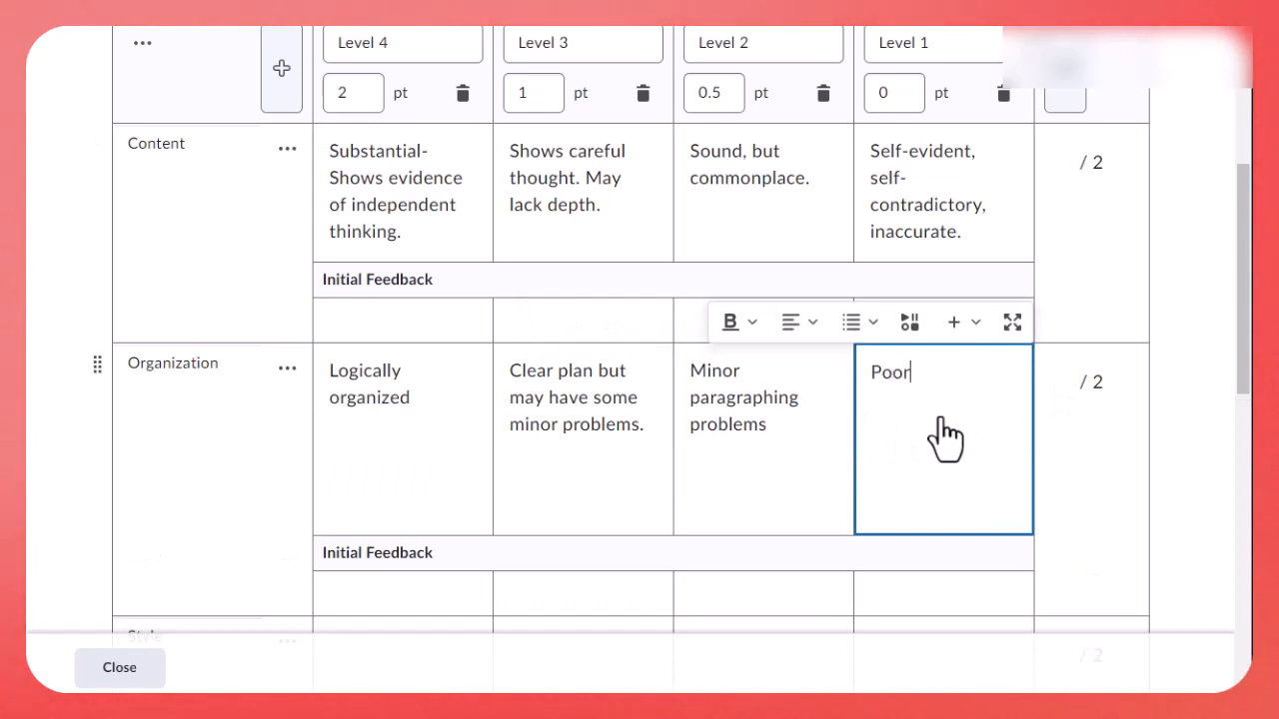
text(Poor organiz)
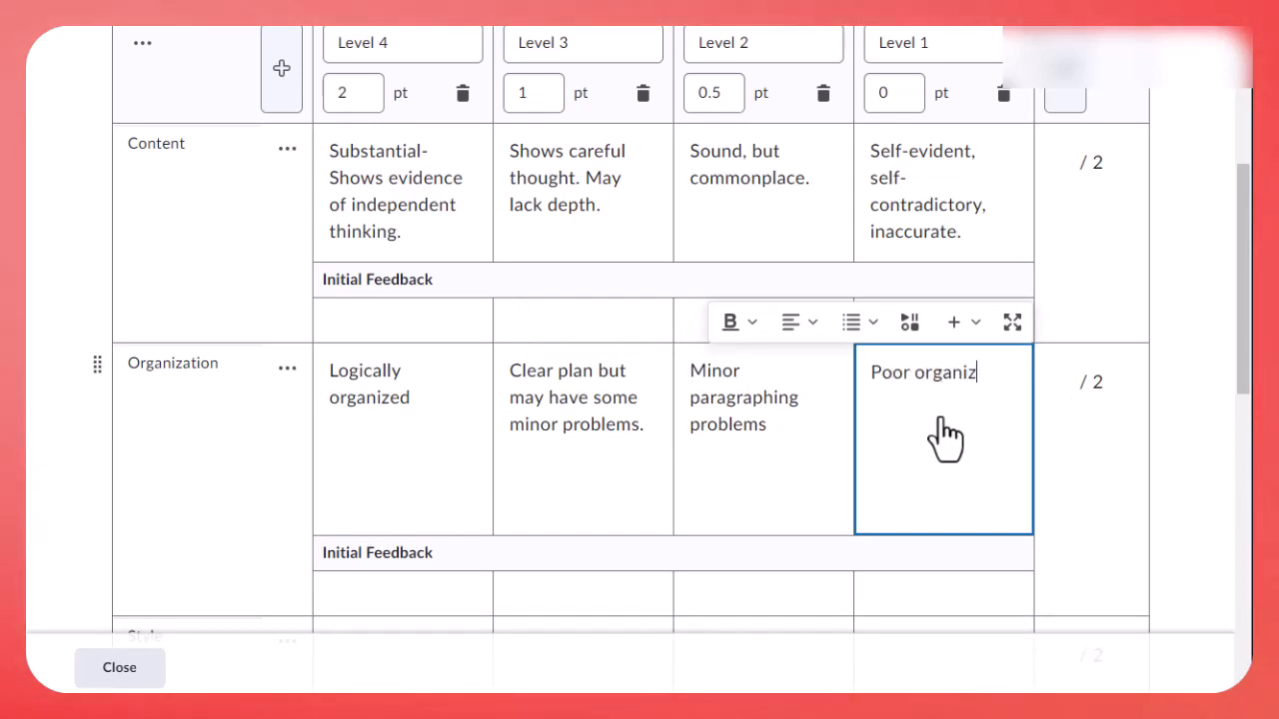
text(ation)
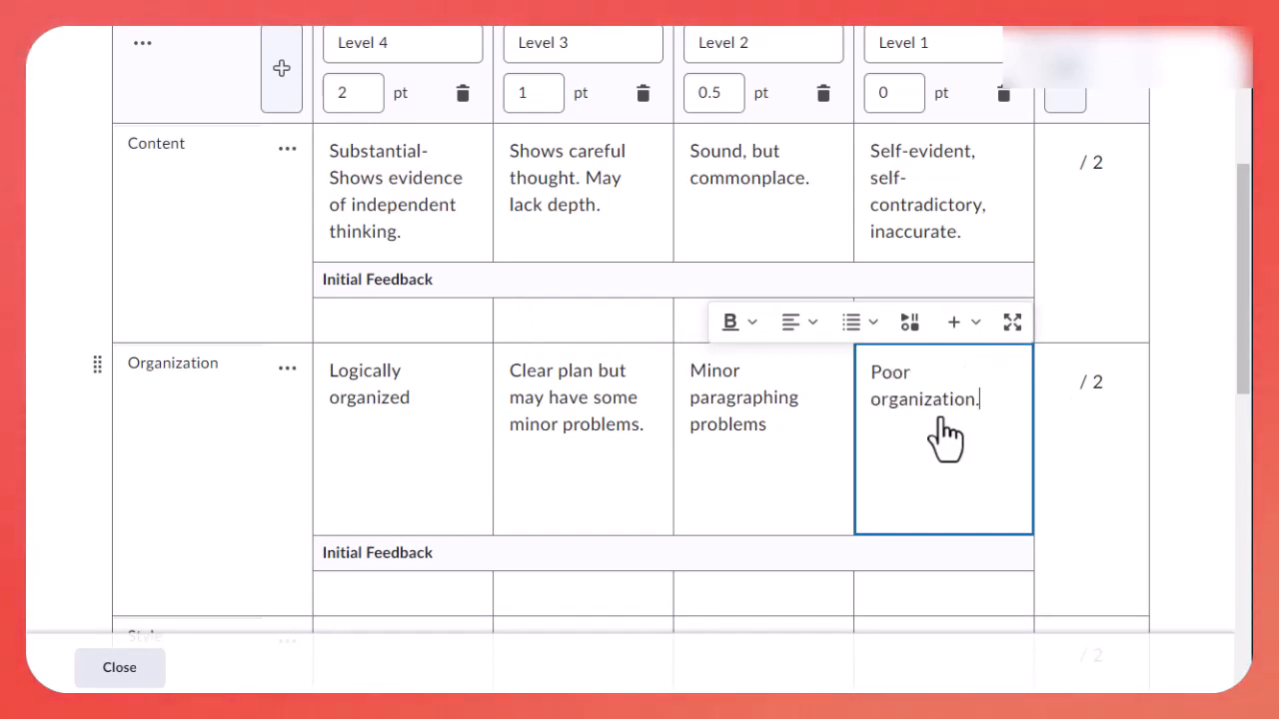
text(.)
Step: Expand the rubric's Options section below the Overall Score levels
scroll(599, 537, down, 5)
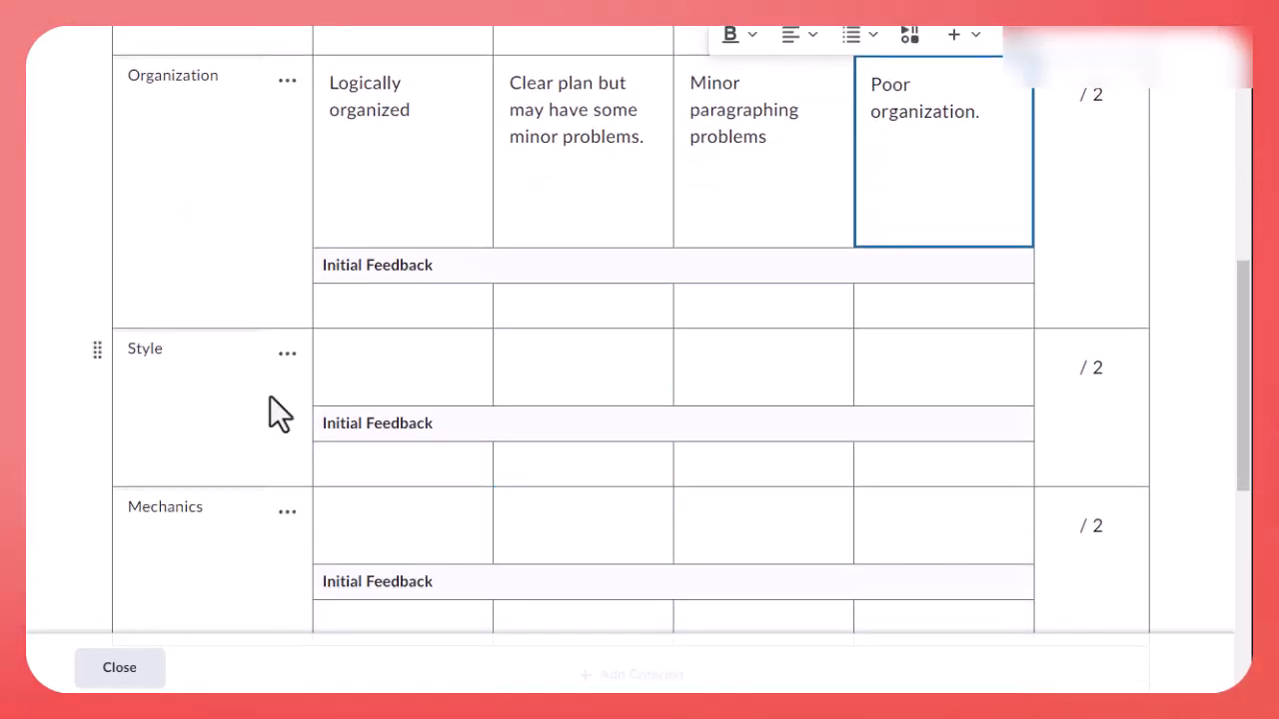
scroll(799, 548, down, 4)
scroll(664, 516, down, 2)
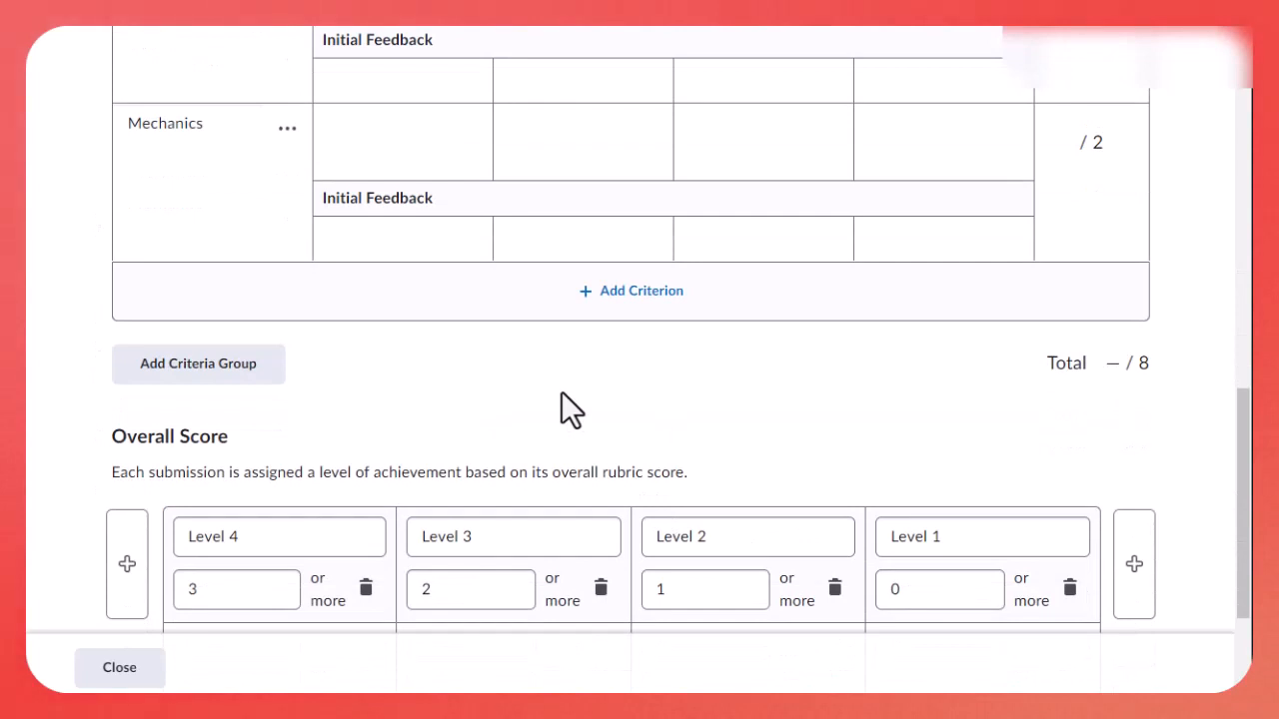
scroll(562, 392, down, 4)
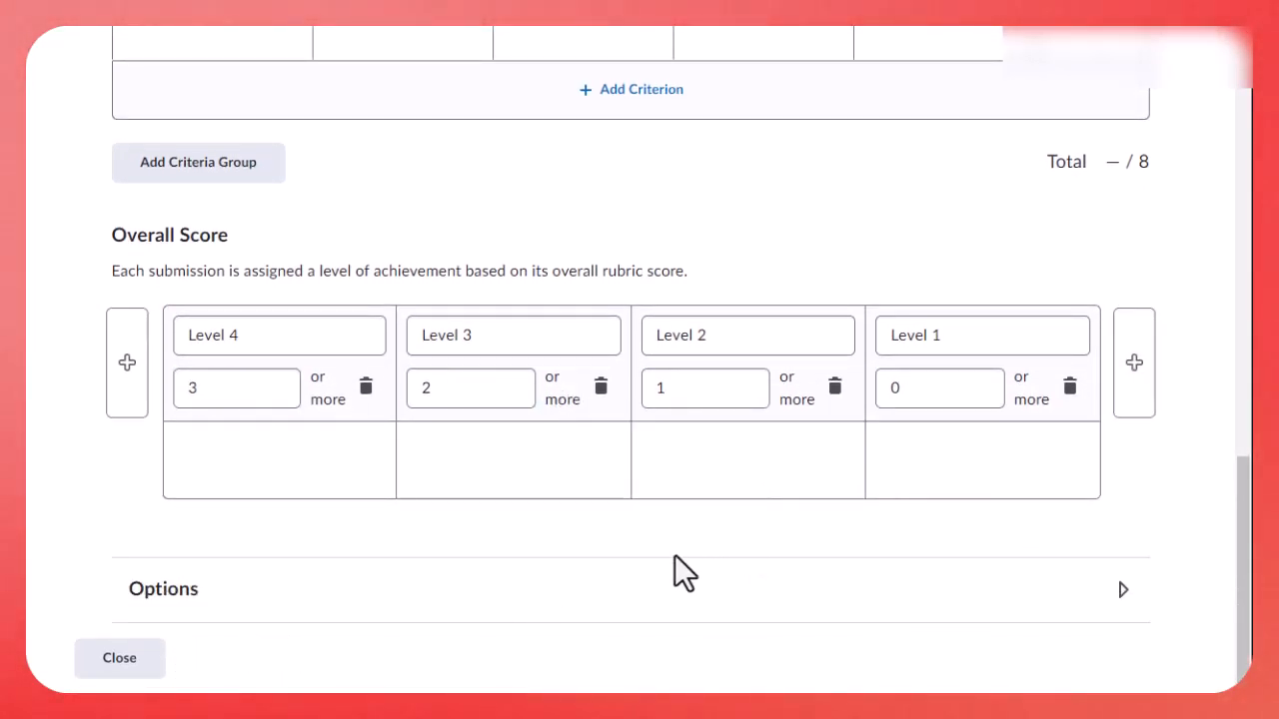
click(175, 589)
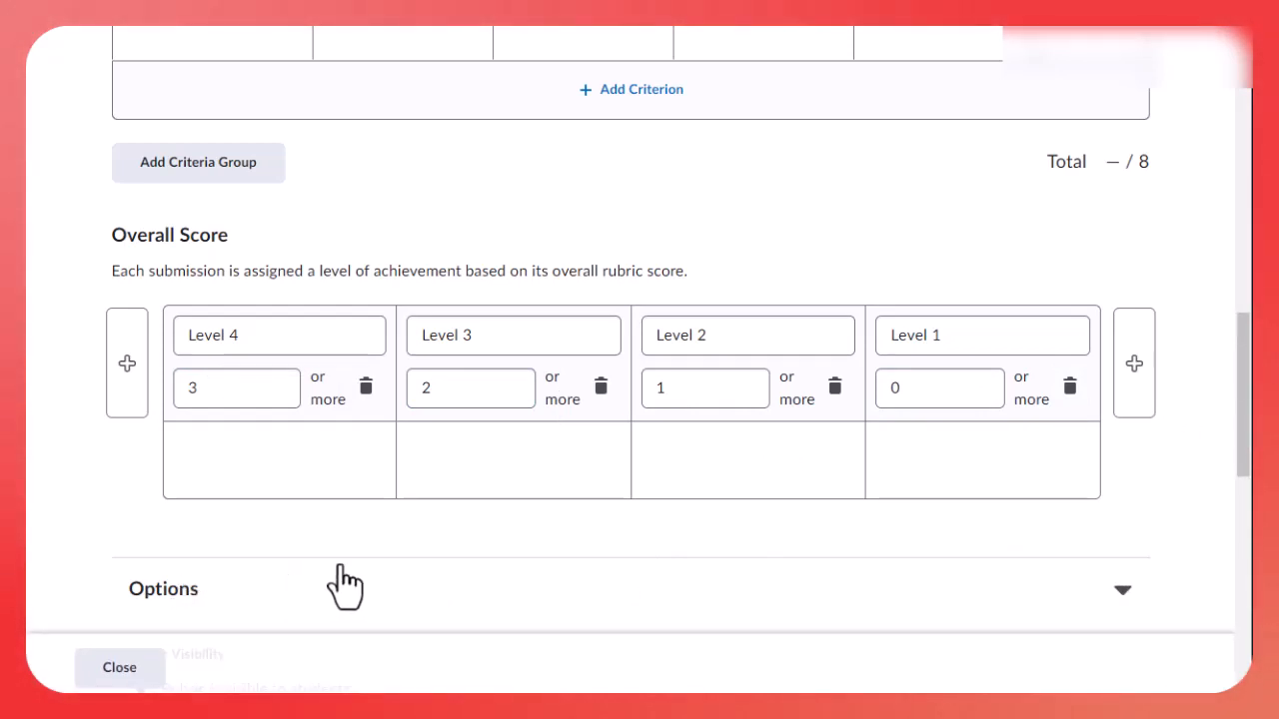
Step: Review the rubric's visibility, score visibility, description and advanced availability options, and close the rubric
scroll(350, 563, up, 4)
scroll(354, 560, down, 8)
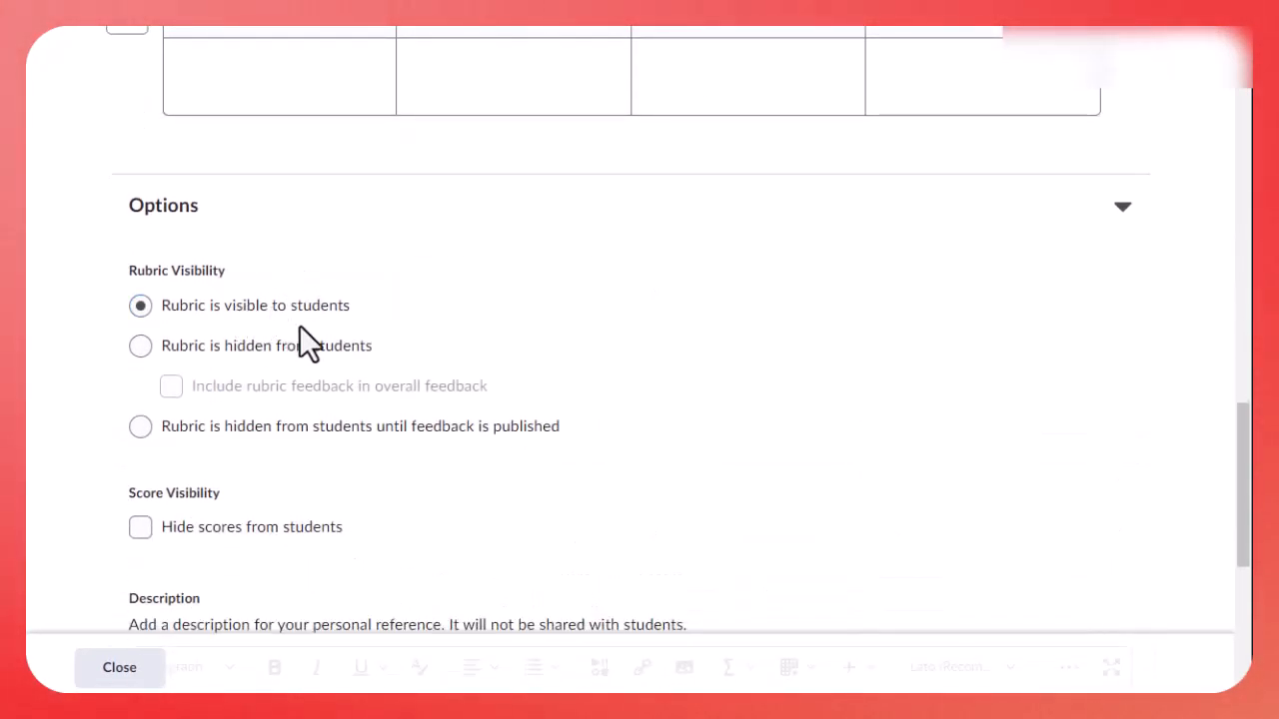
scroll(300, 330, down, 2)
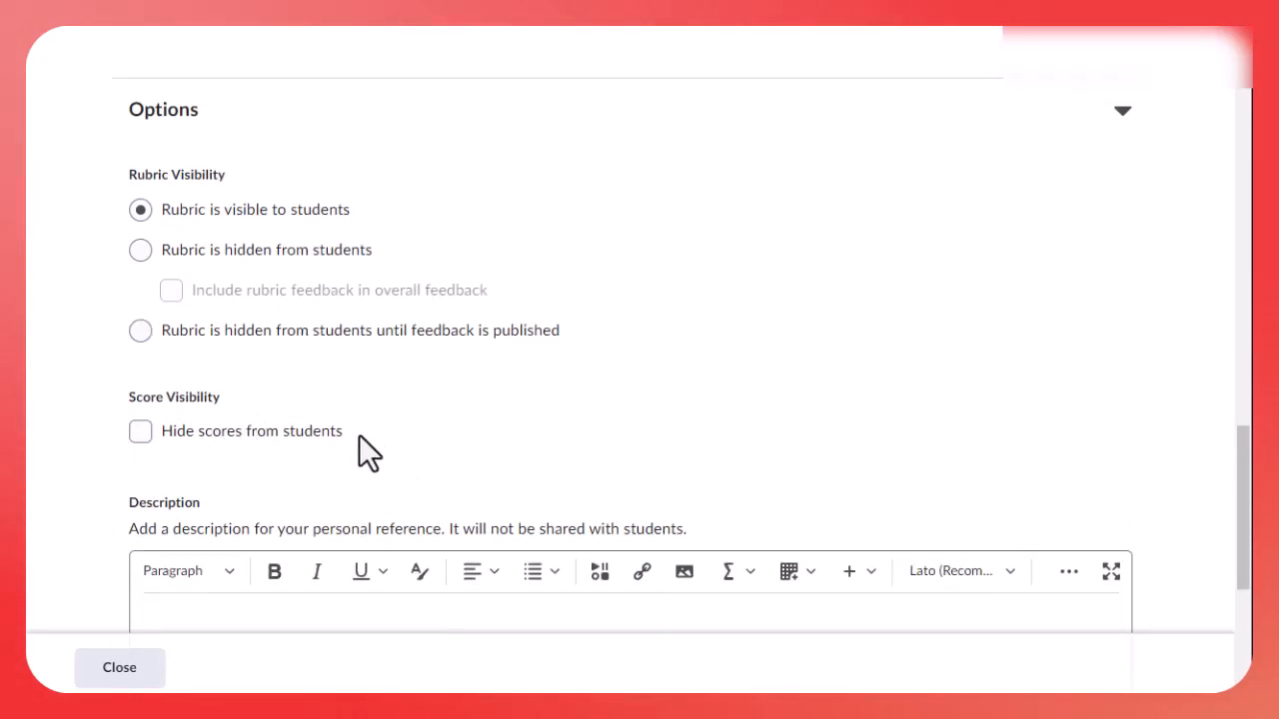
scroll(279, 440, down, 6)
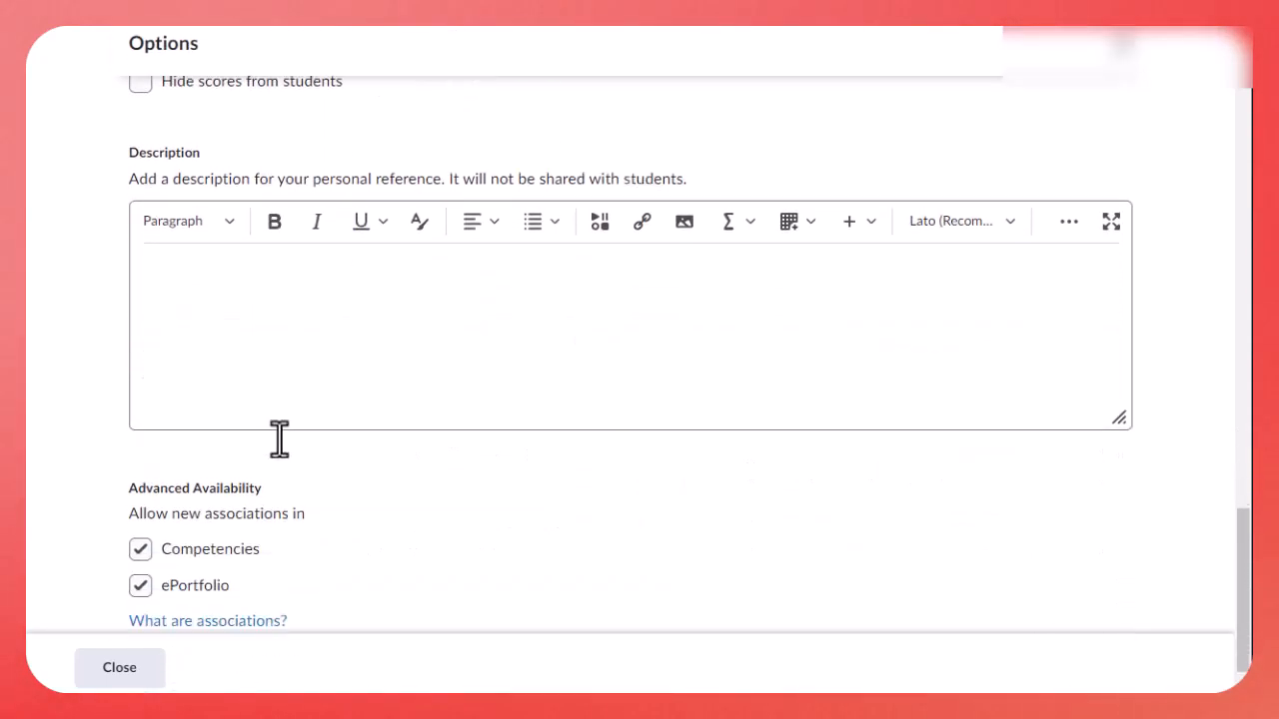
scroll(361, 408, down, 1)
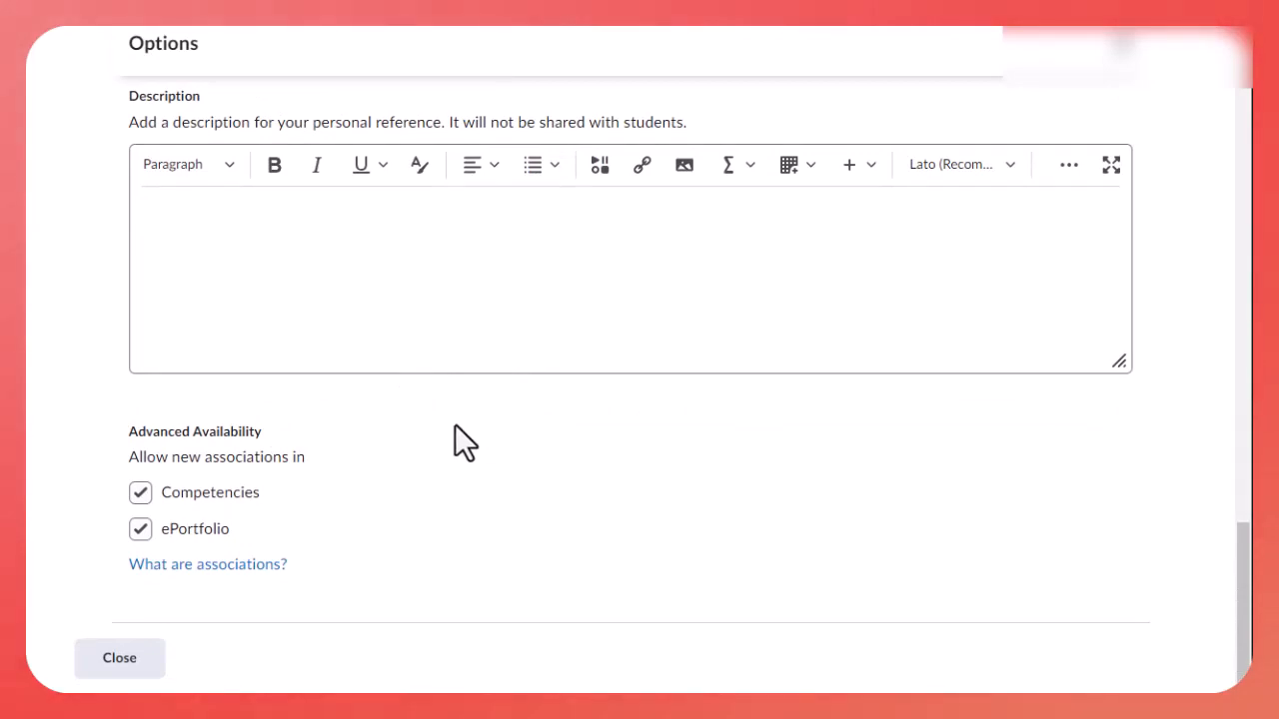
scroll(457, 420, up, 15)
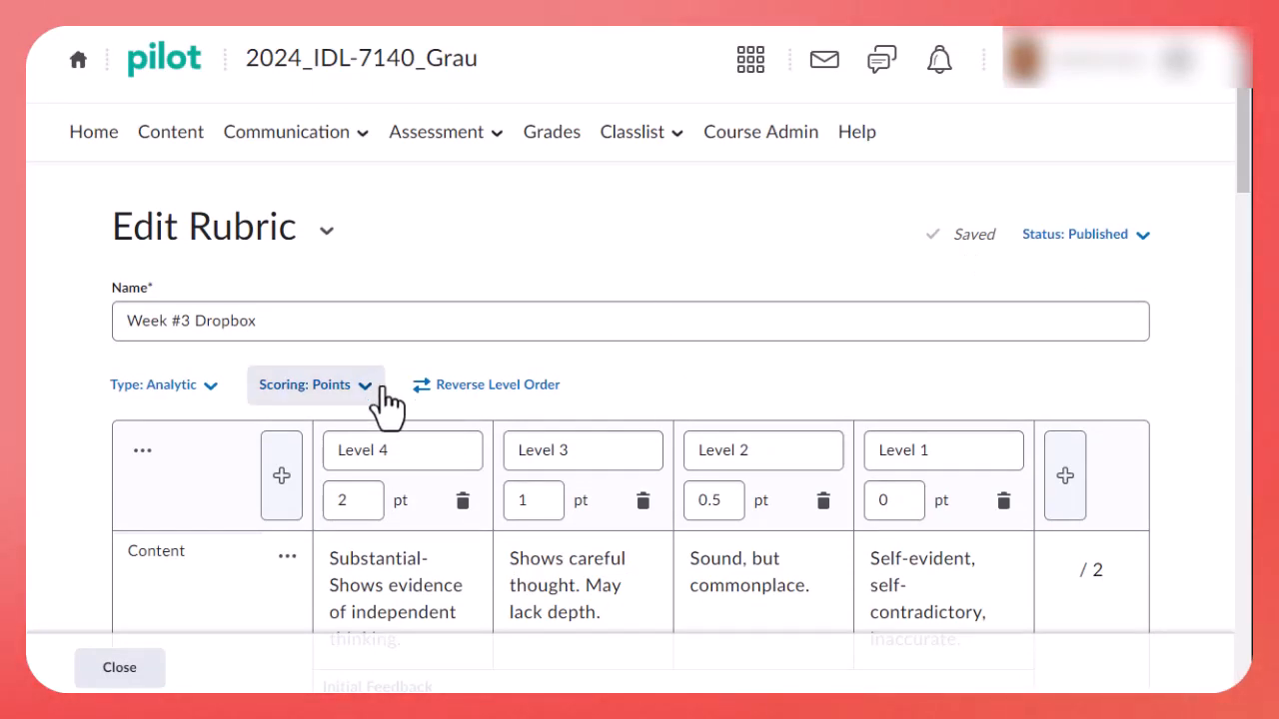
scroll(395, 440, down, 3)
scroll(397, 441, down, 10)
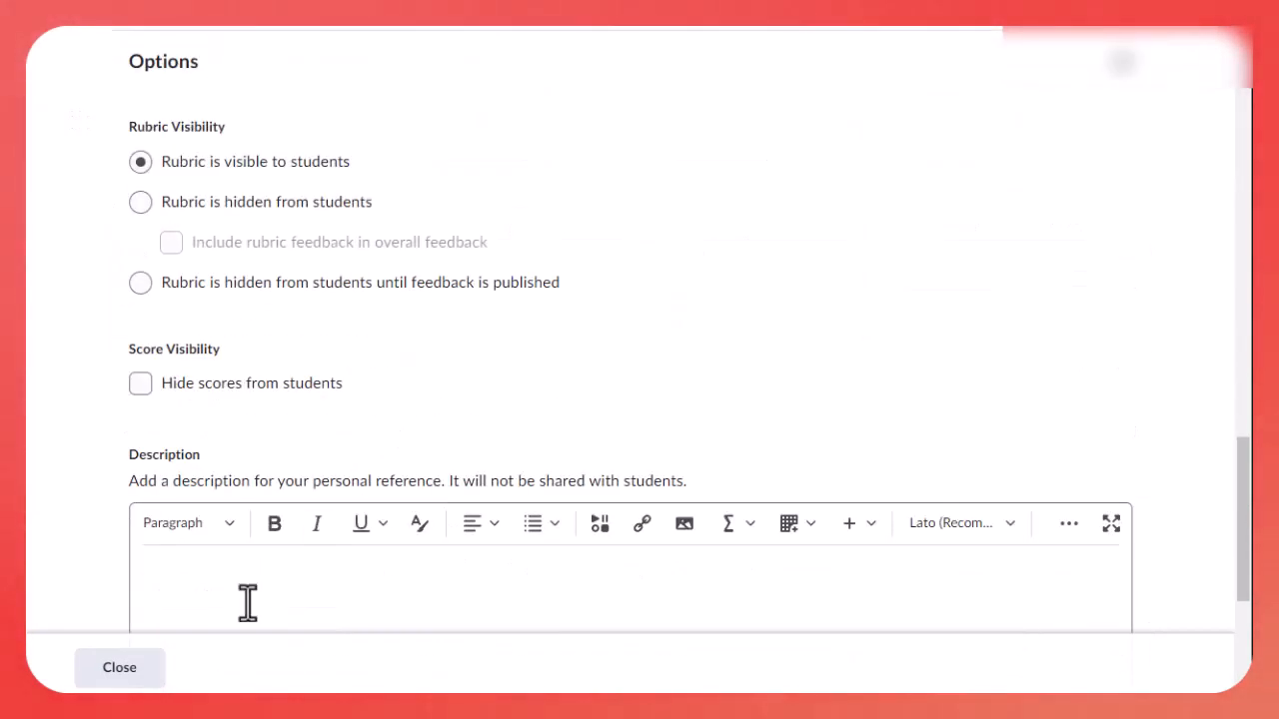
click(120, 670)
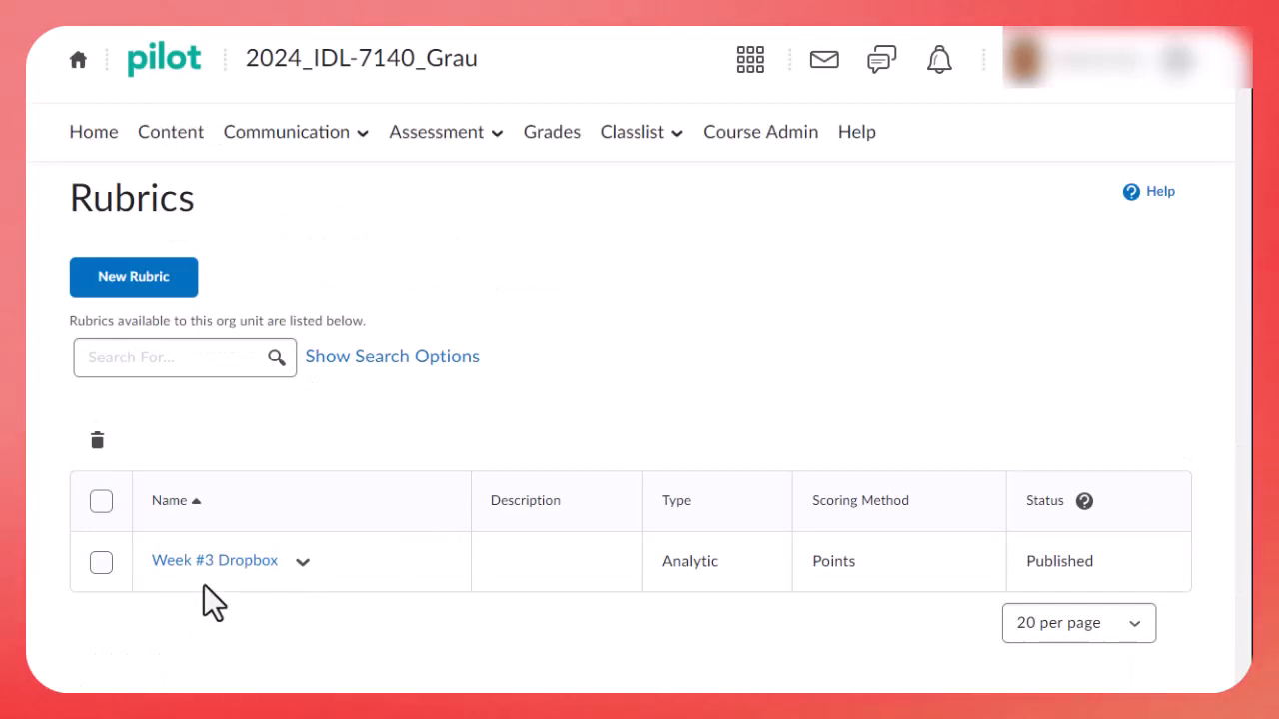
Step: Reopen the Week #3 Dropbox rubric for editing, rename it as "Dropbox Rubric" and close it
click(302, 562)
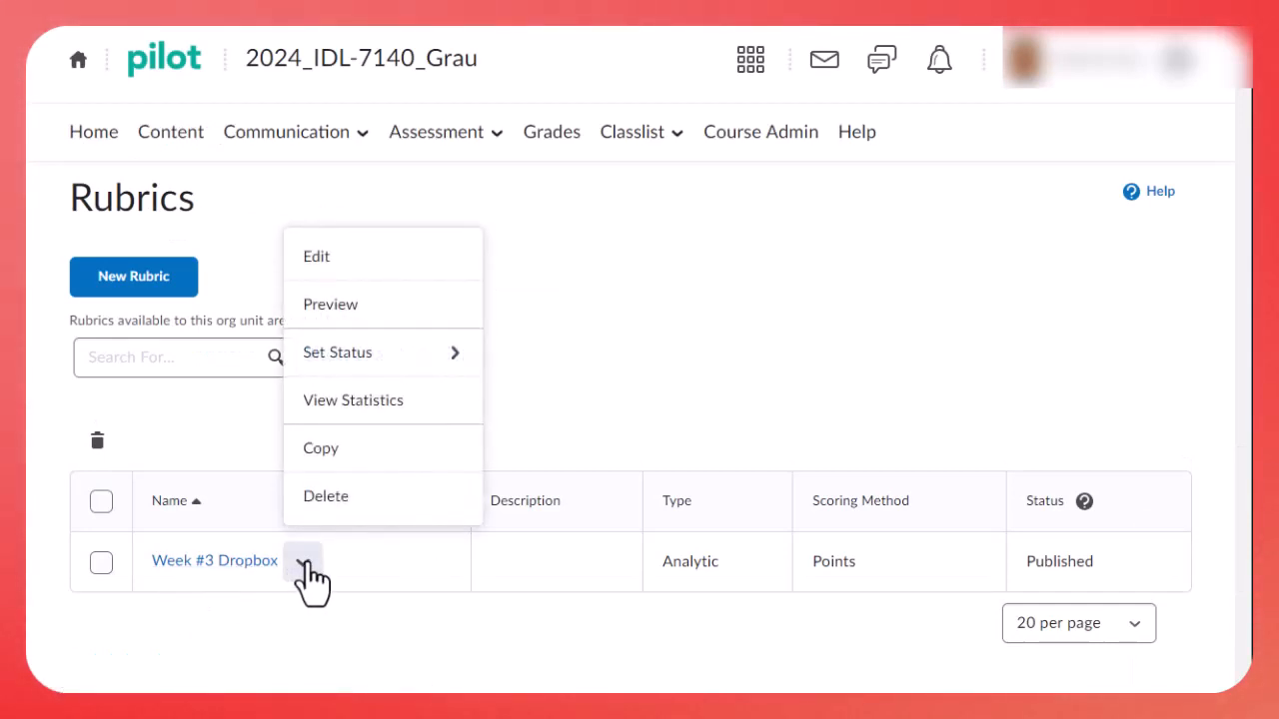
click(344, 264)
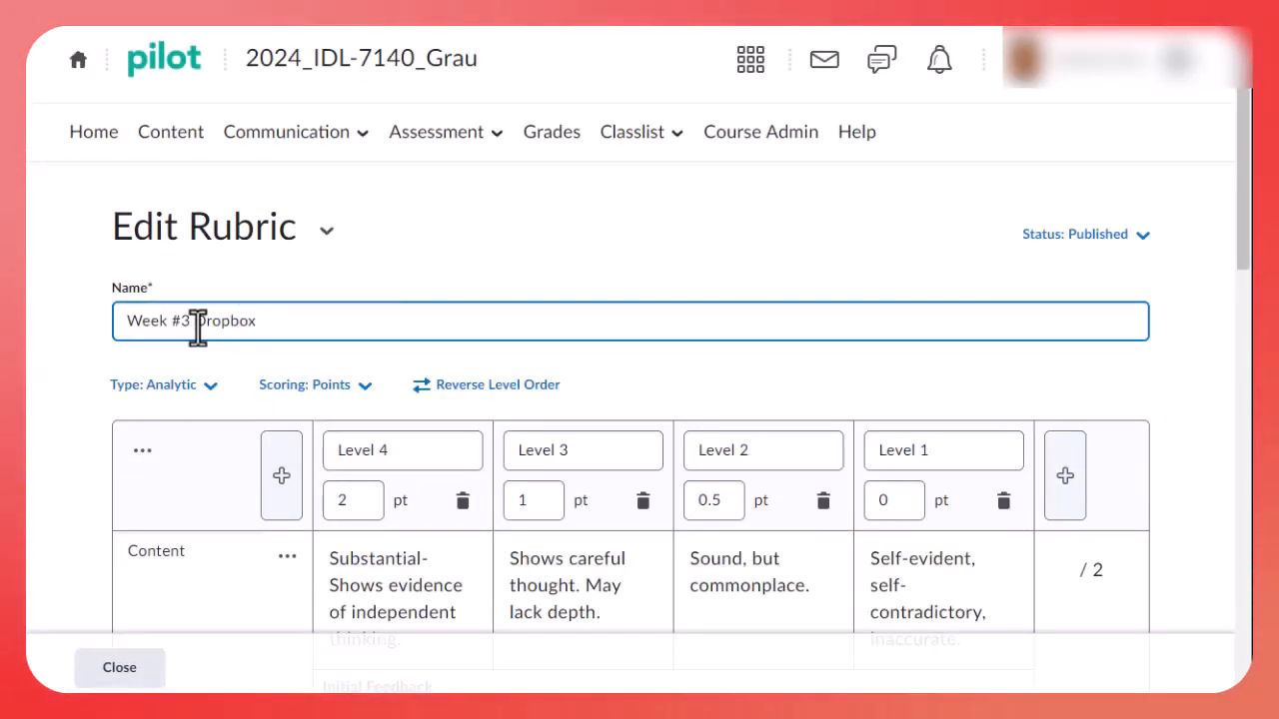
drag(198, 321, 126, 321)
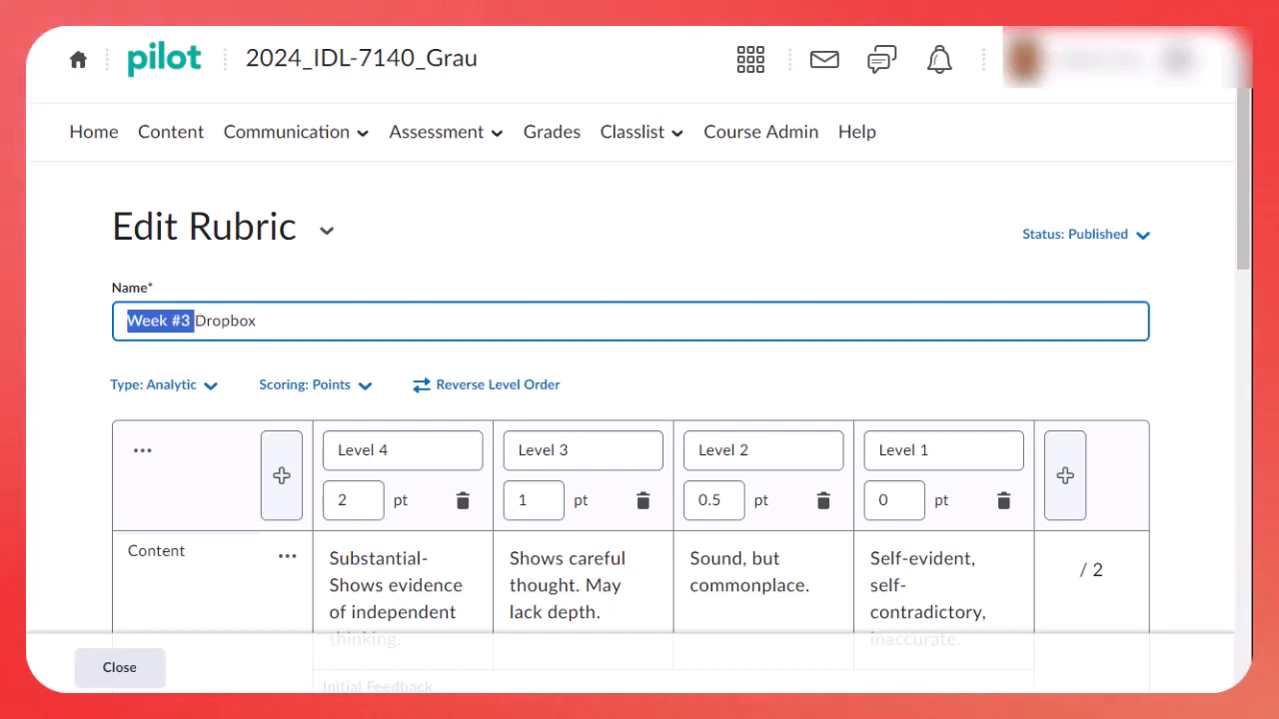
key(BackSpace)
click(213, 318)
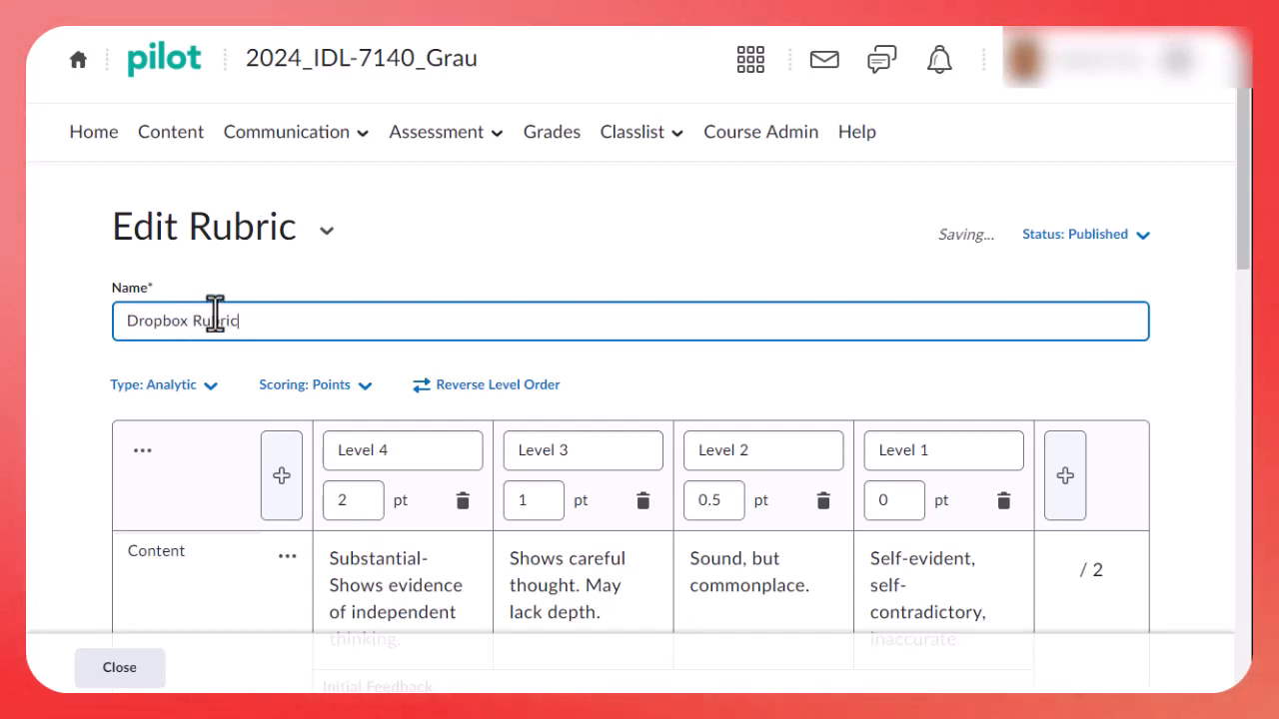
scroll(630, 580, down, 10)
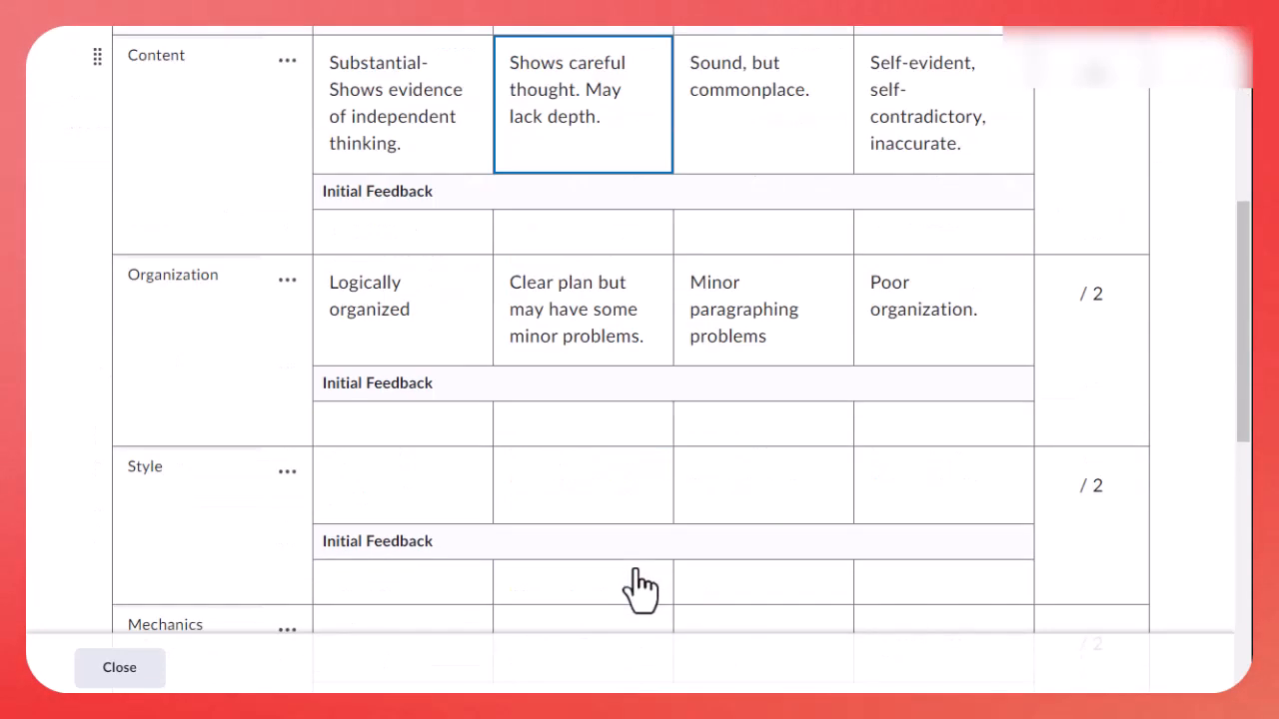
scroll(580, 574, down, 2)
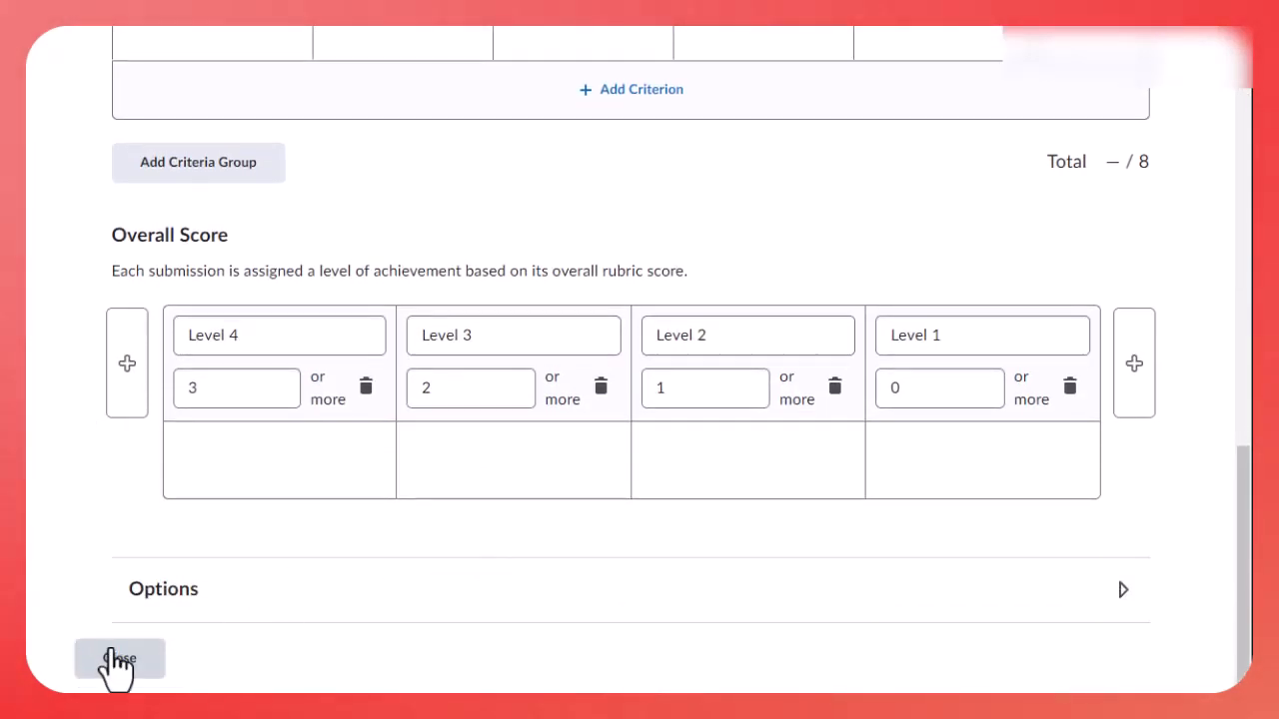
click(117, 662)
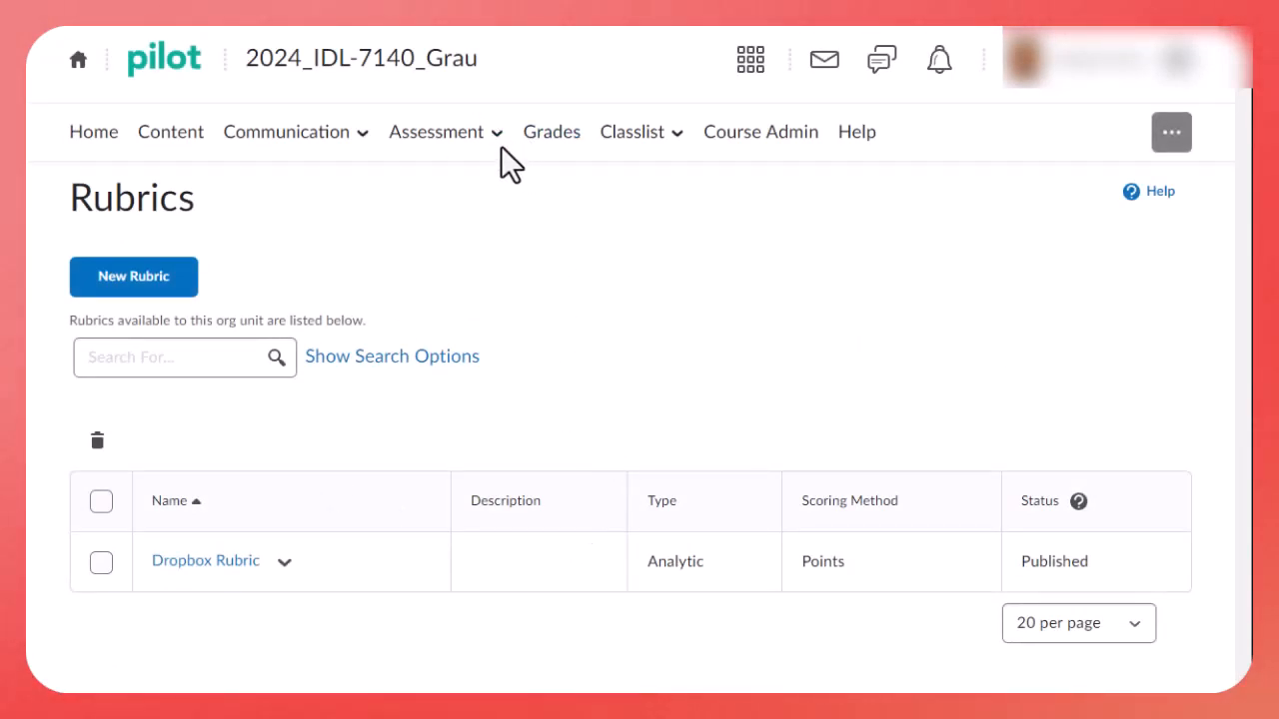
Step: Go to the course's Dropbox folders and open the Week #3 Dropbox folder for editing
click(497, 159)
click(449, 200)
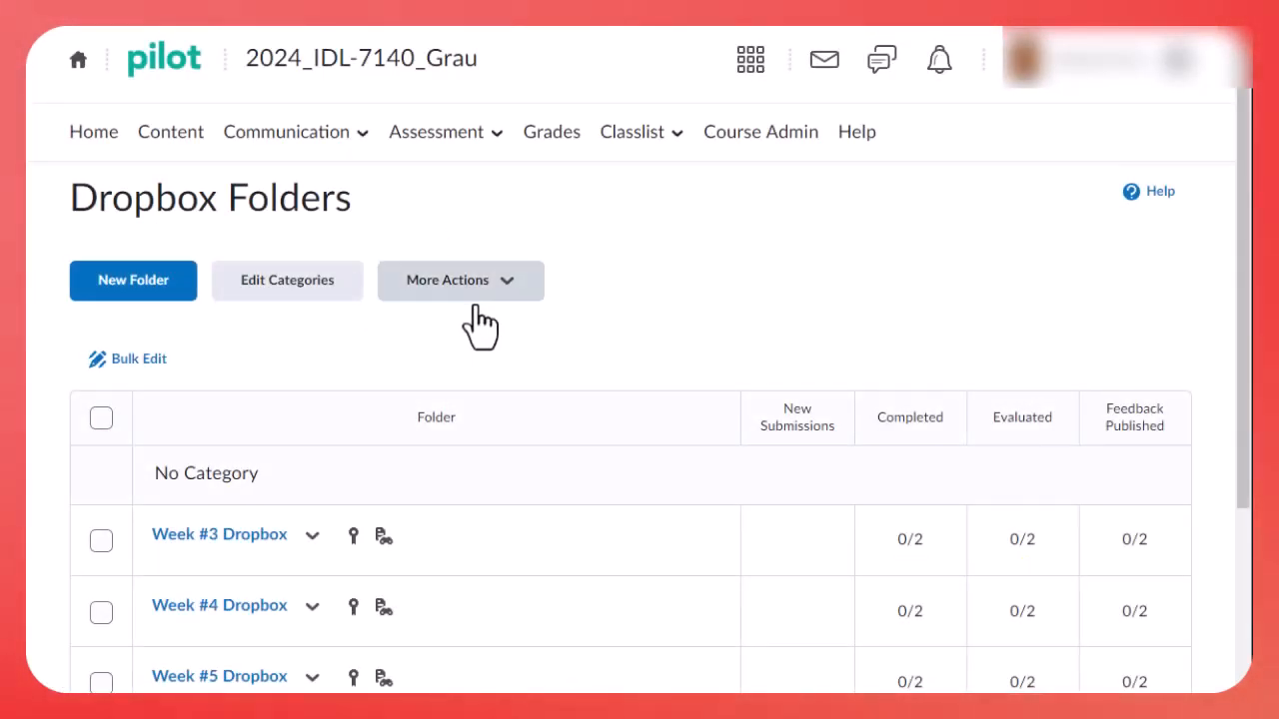
scroll(779, 529, down, 1)
scroll(779, 529, down, 1)
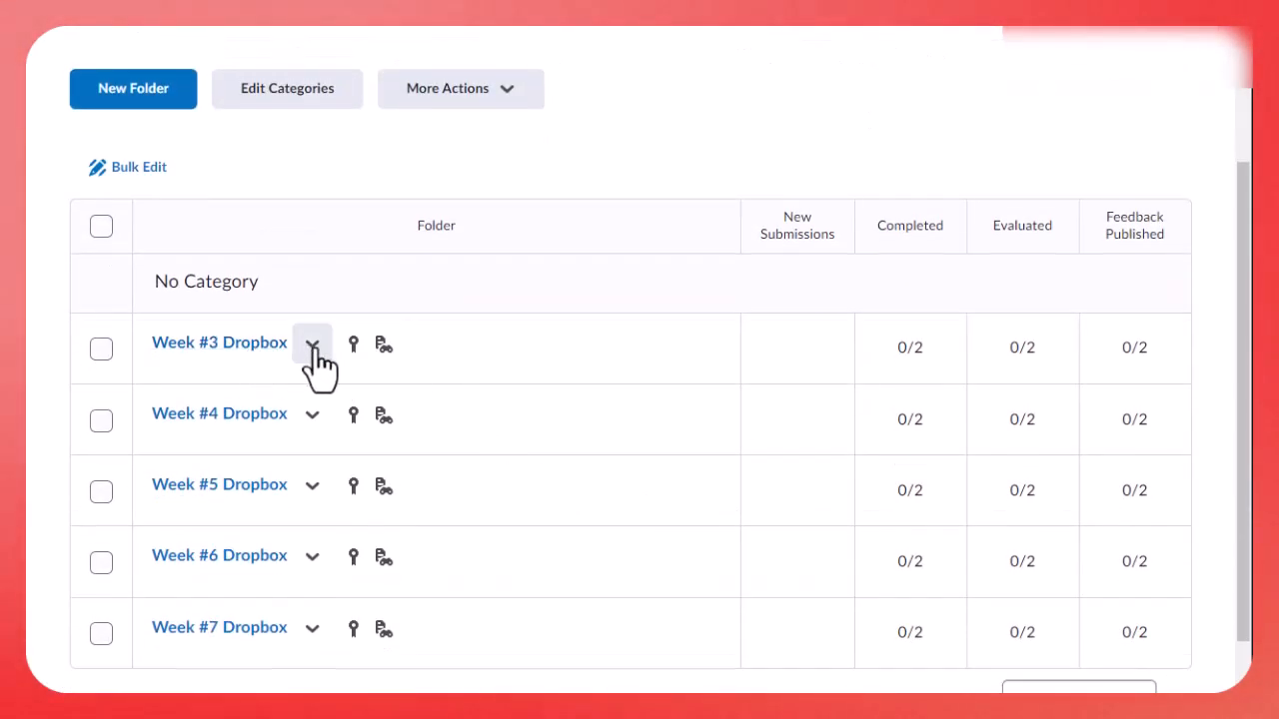
click(313, 344)
click(344, 451)
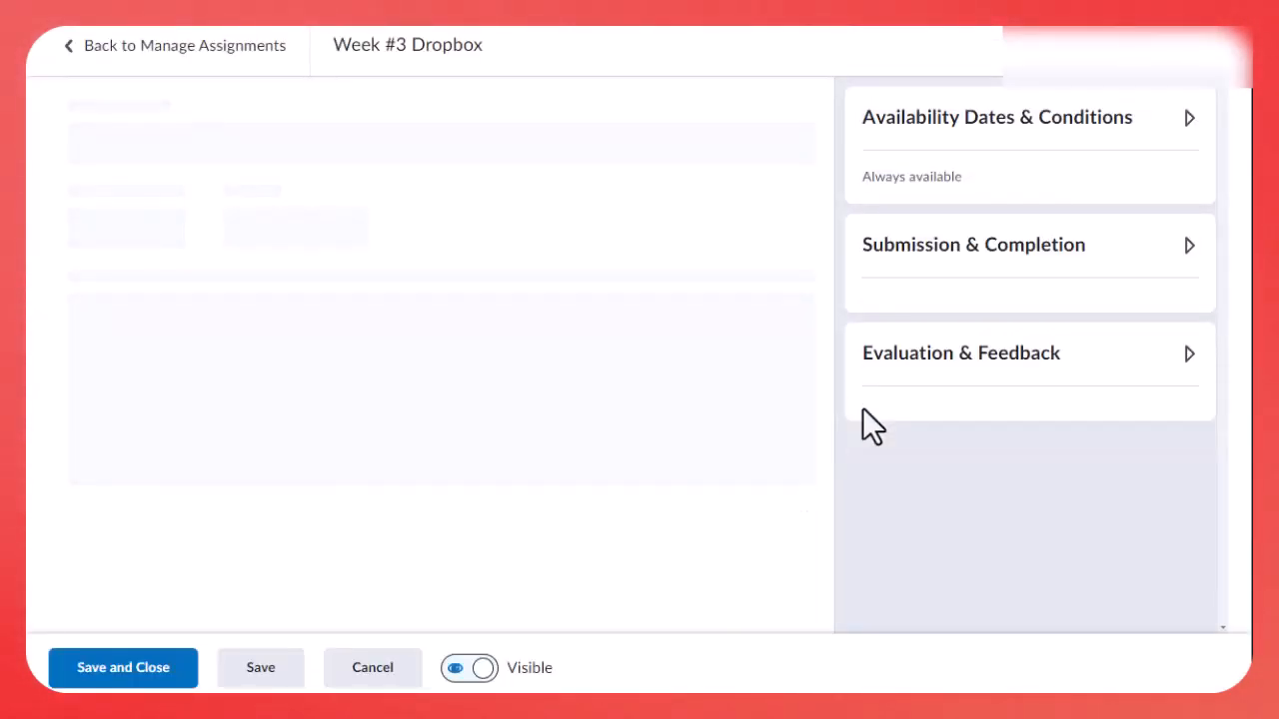
Step: Attach the existing Dropbox Rubric to the Week #3 Dropbox under Evaluation & Feedback, and save and close the folder
click(1190, 376)
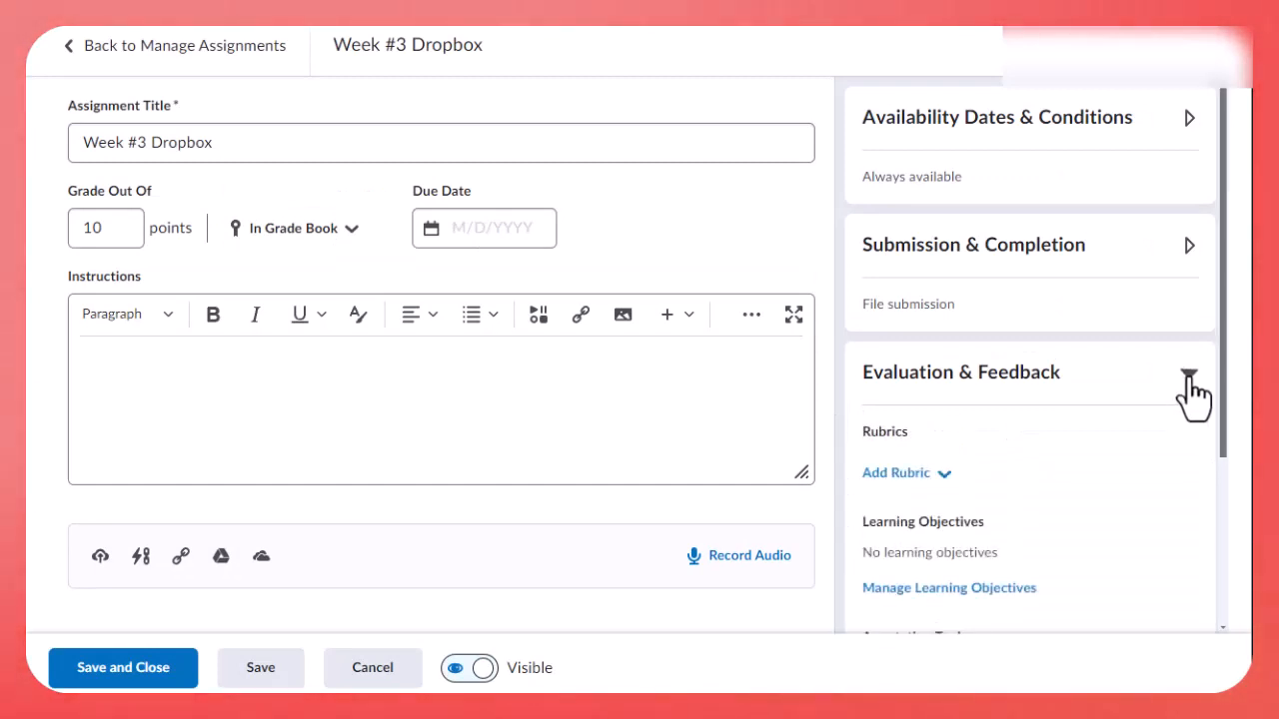
click(944, 476)
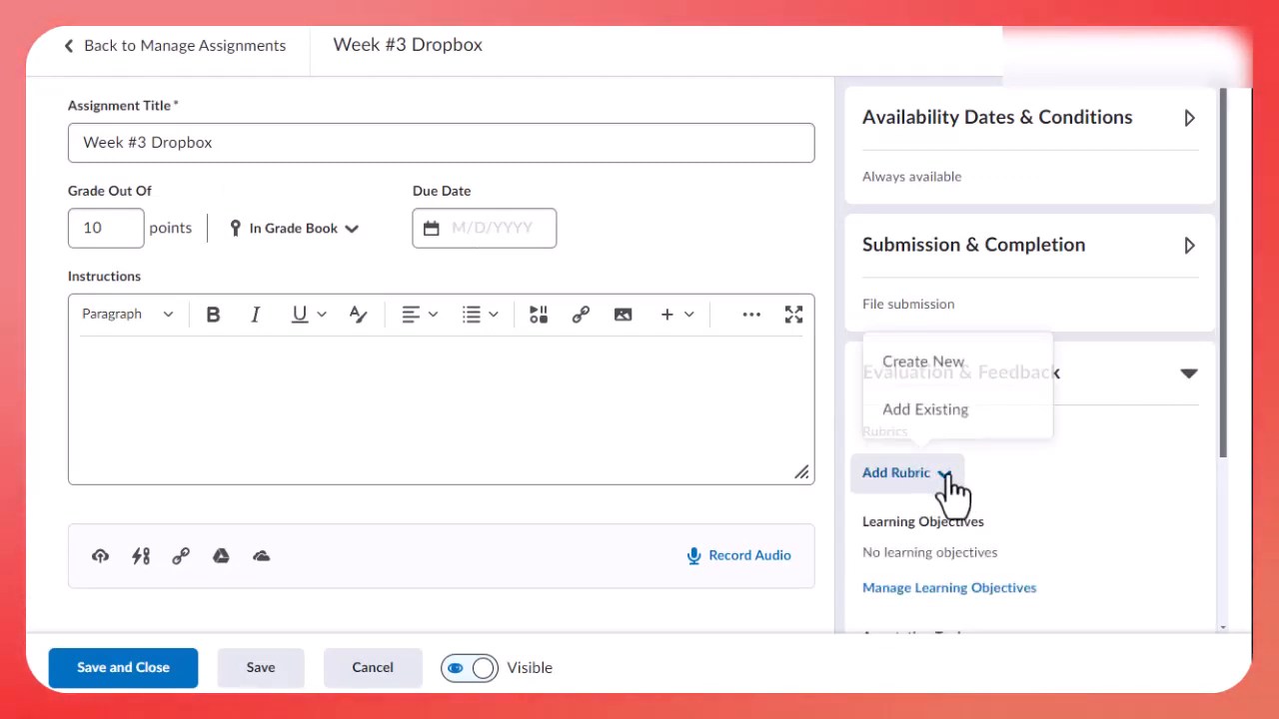
click(927, 410)
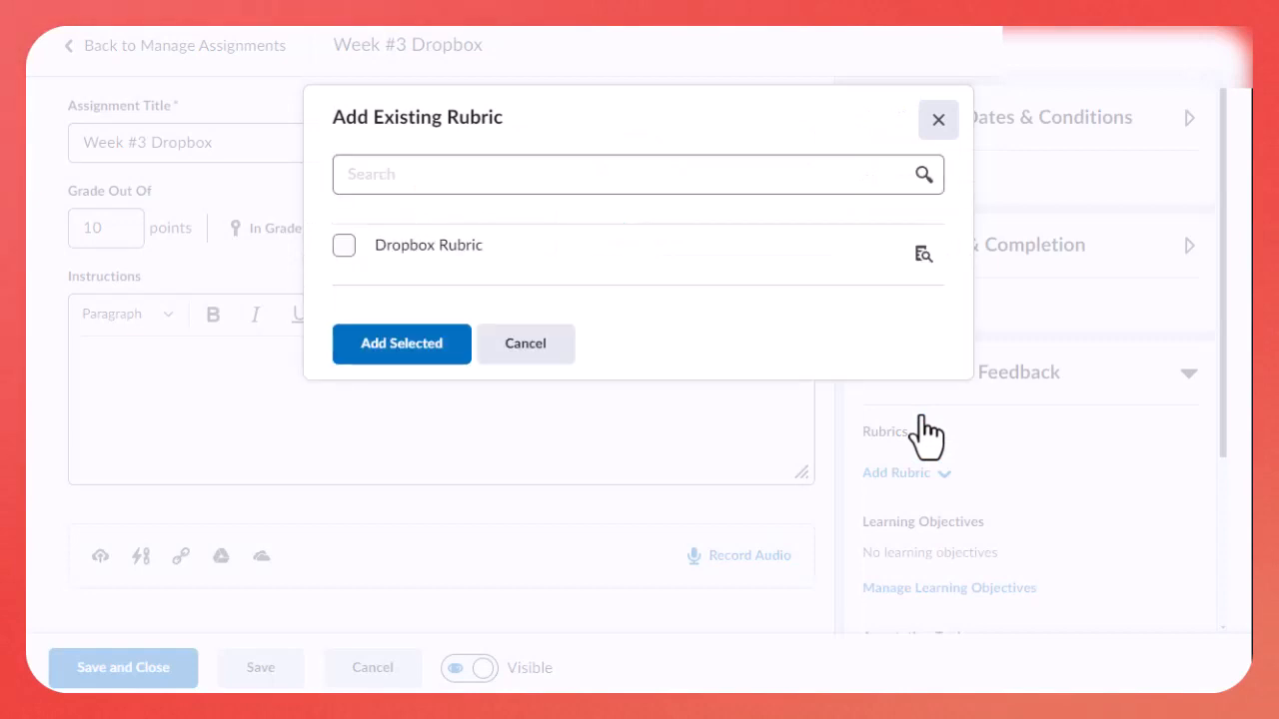
click(343, 246)
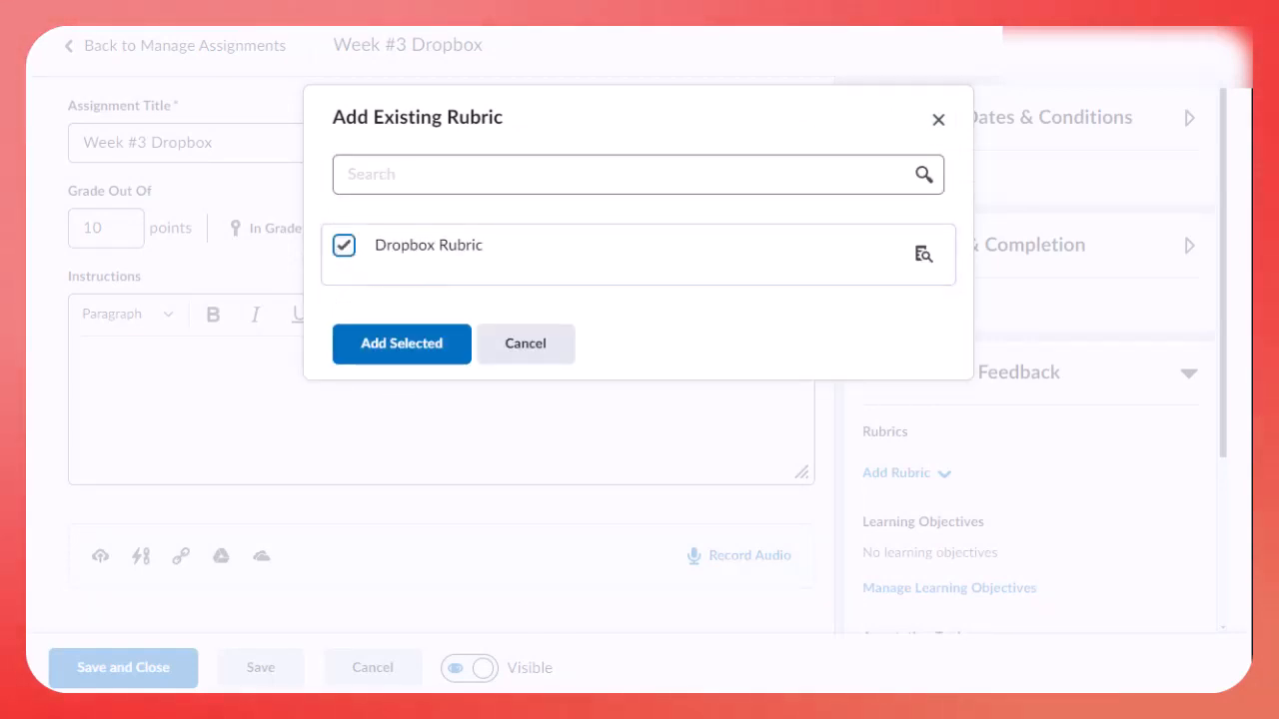
click(421, 352)
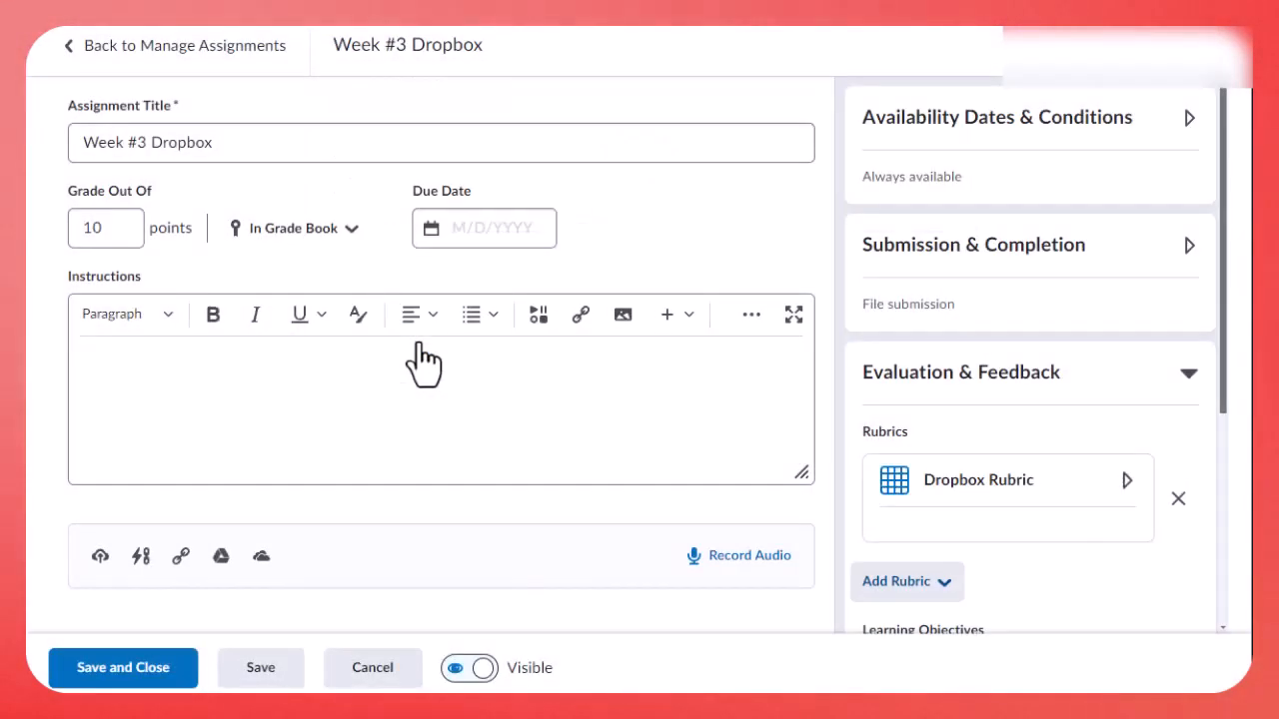
click(140, 671)
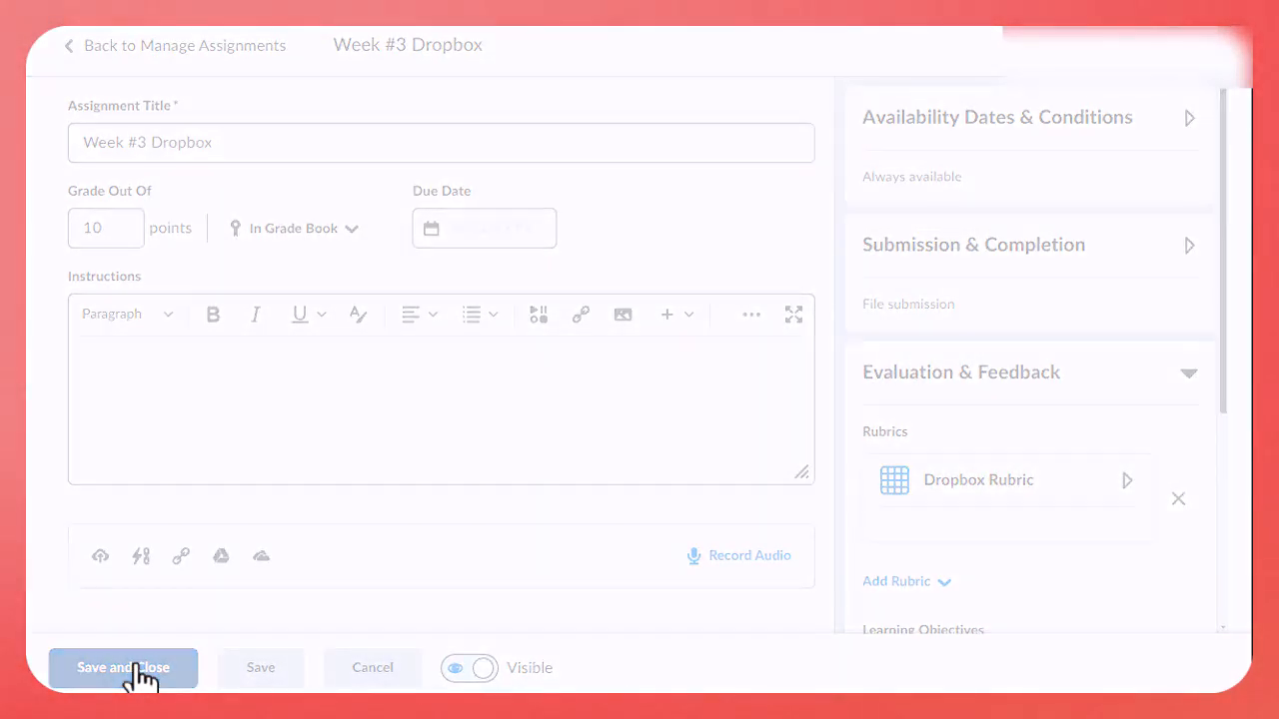
Step: Edit the Week #4 Dropbox folder to attach the existing Dropbox Rubric, and save and close it
scroll(215, 551, down, 3)
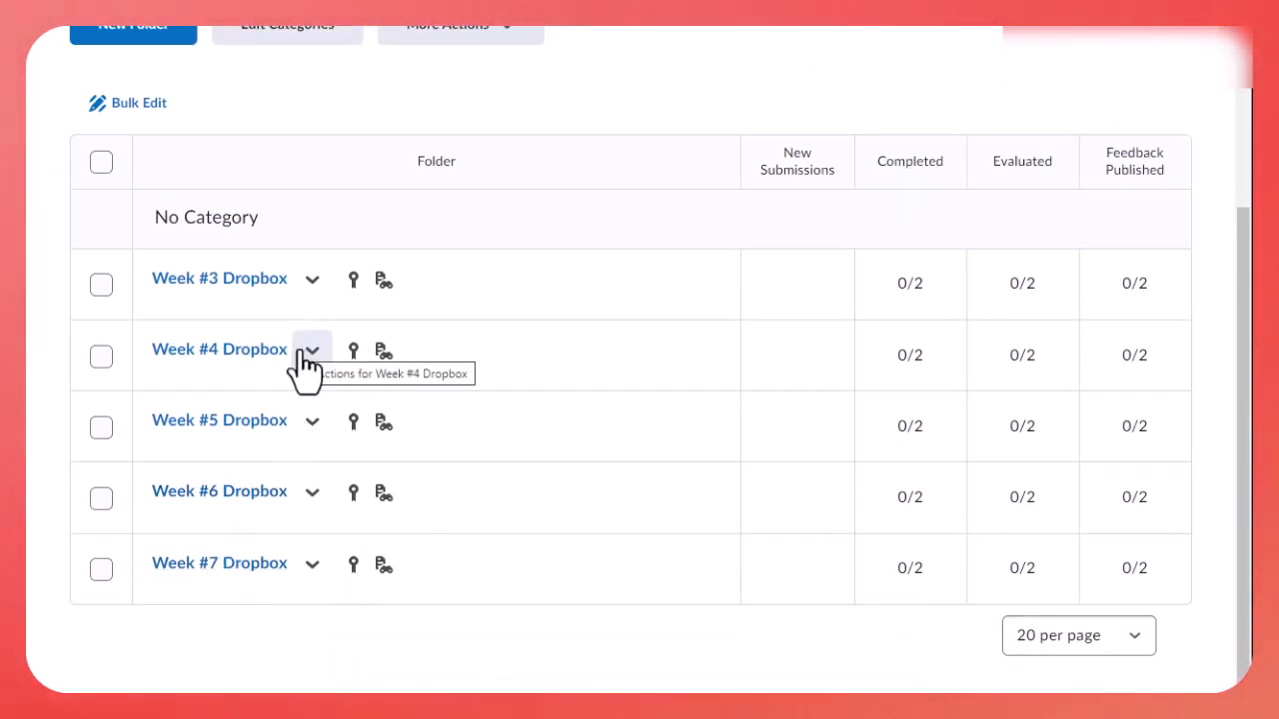
click(303, 352)
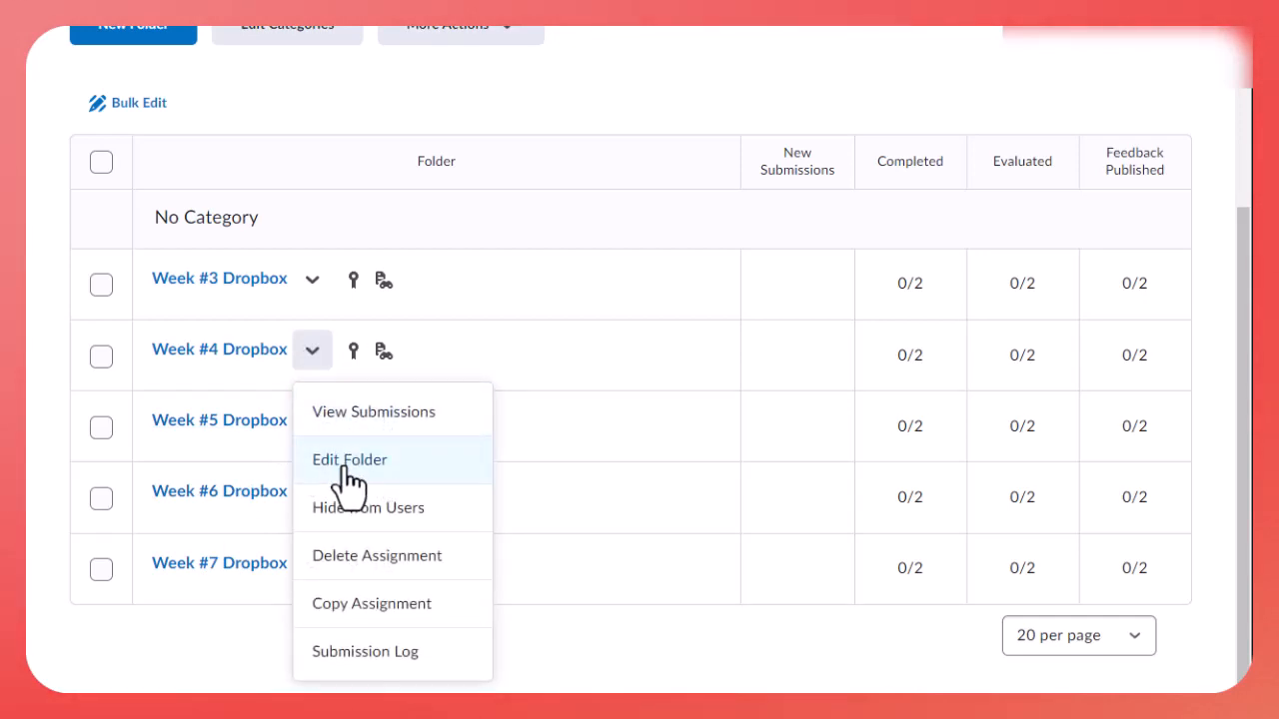
click(347, 478)
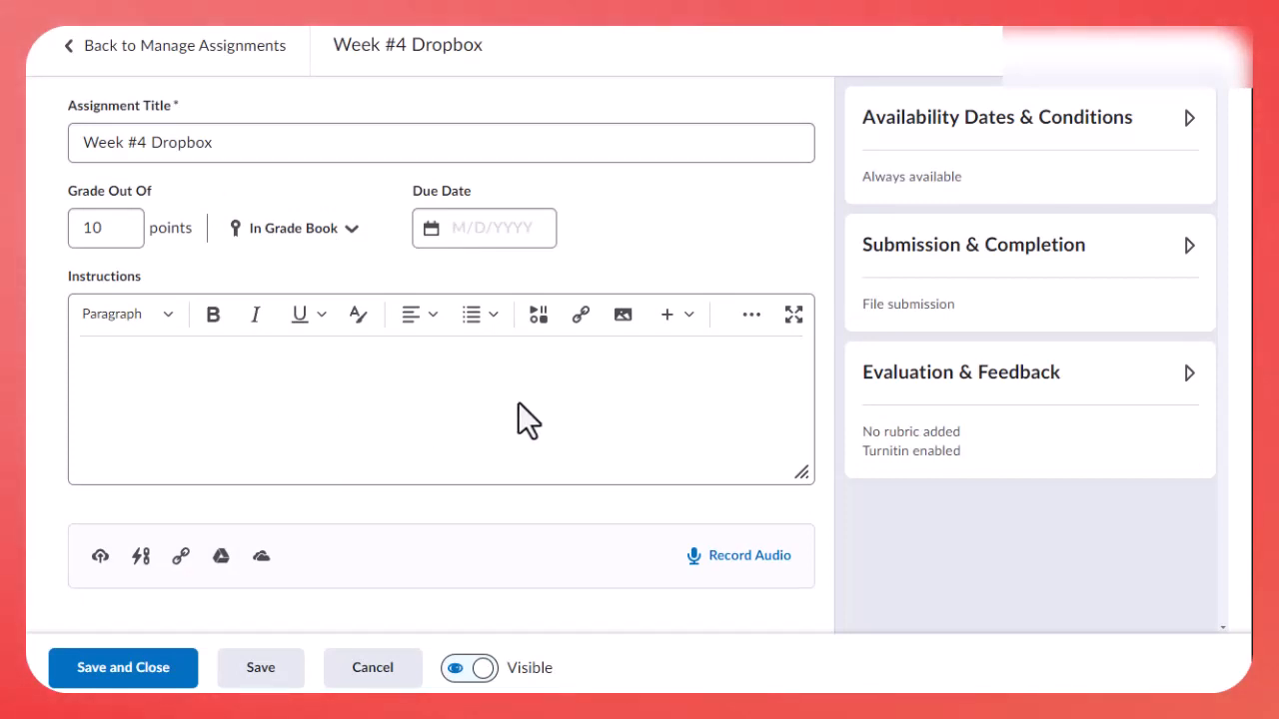
click(1187, 375)
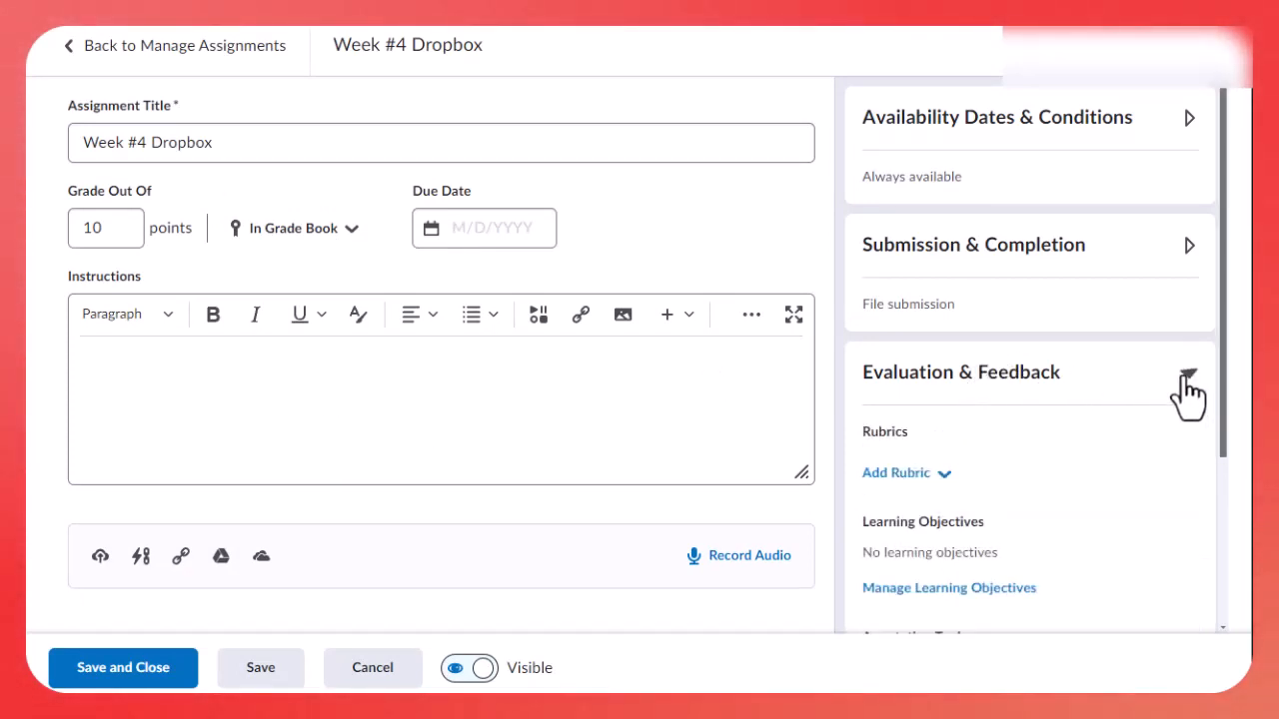
click(924, 472)
click(920, 406)
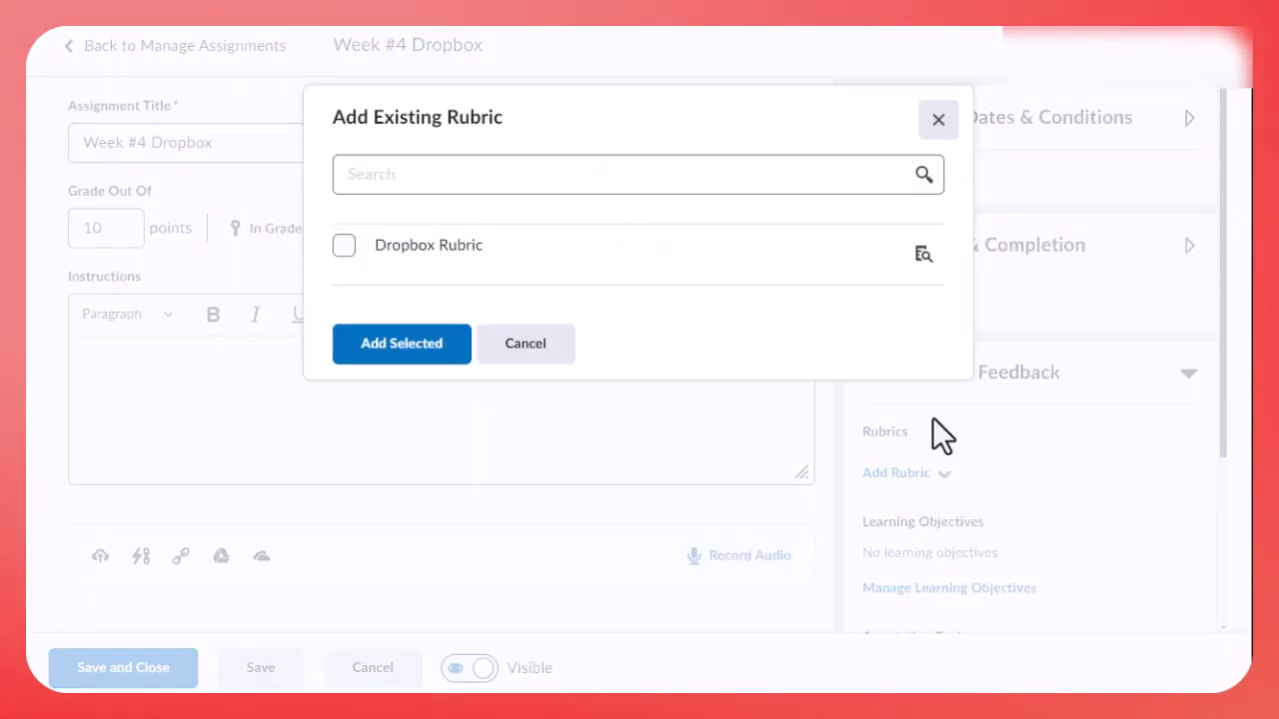
click(344, 249)
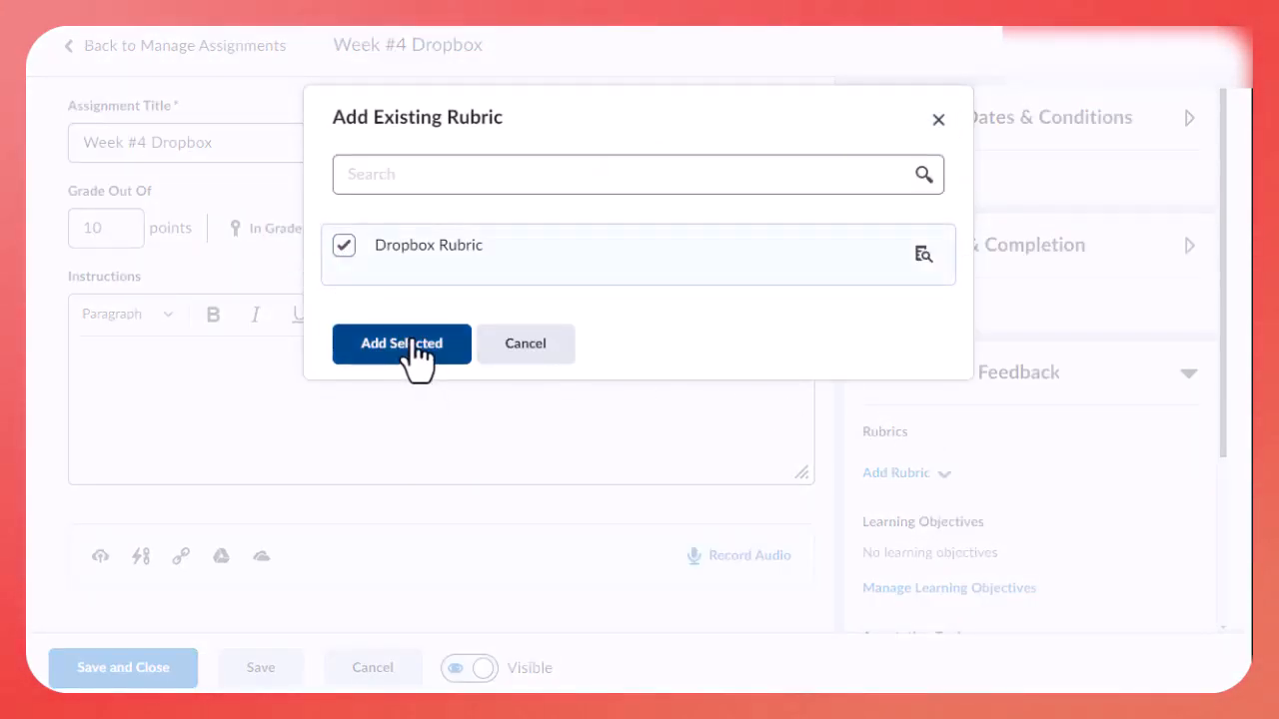
click(416, 347)
scroll(1154, 610, down, 3)
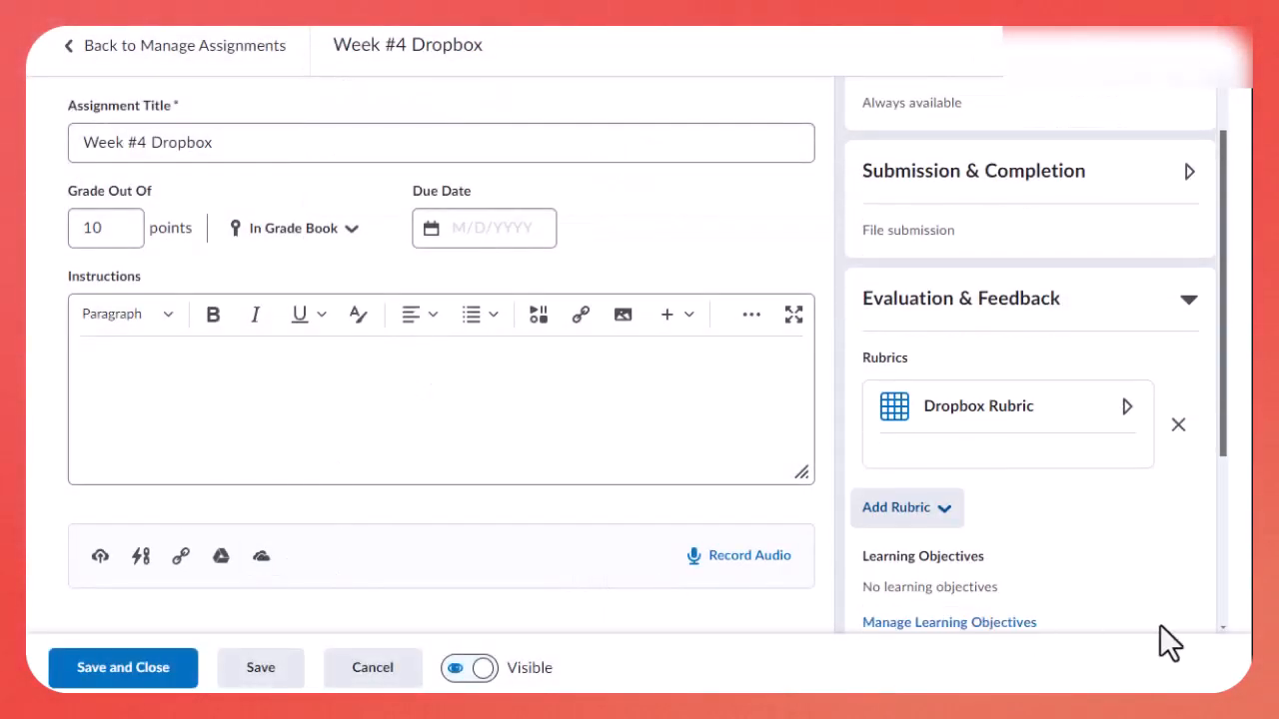
click(113, 668)
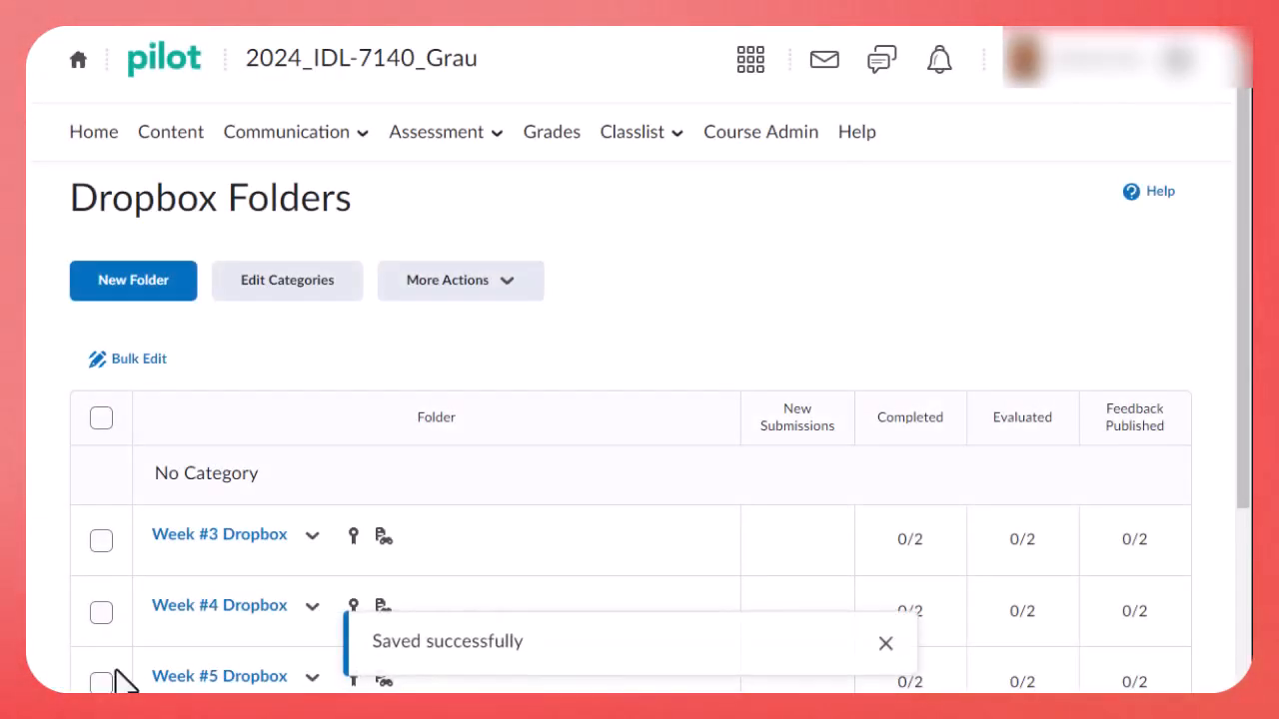
Step: Edit the Week #5 Dropbox folder to attach the existing Dropbox Rubric, and save and close it
scroll(328, 586, down, 3)
click(308, 425)
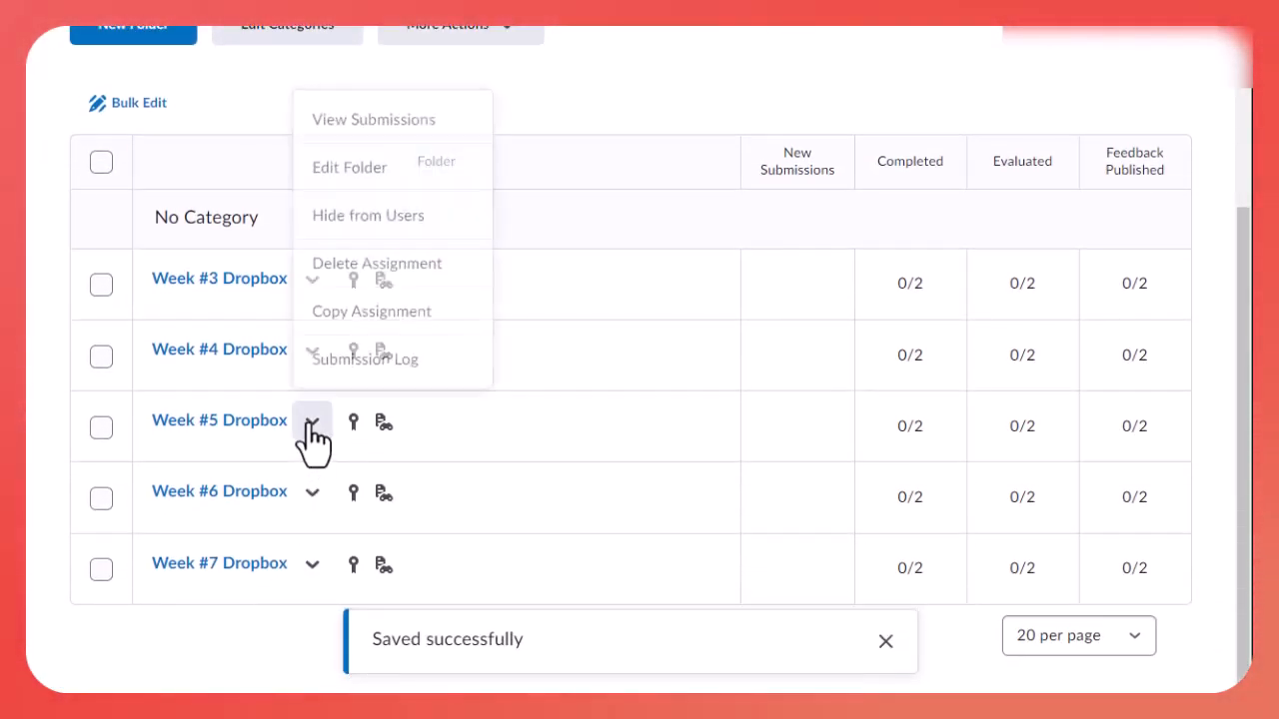
click(368, 172)
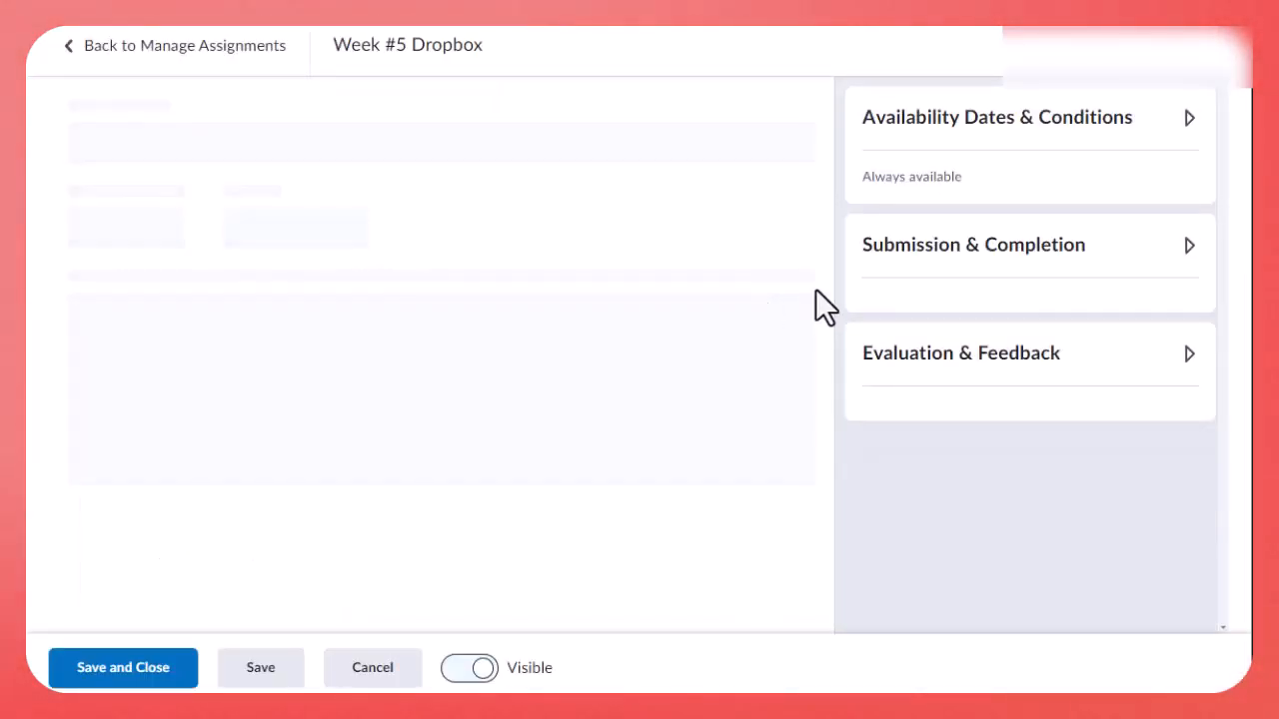
click(1189, 378)
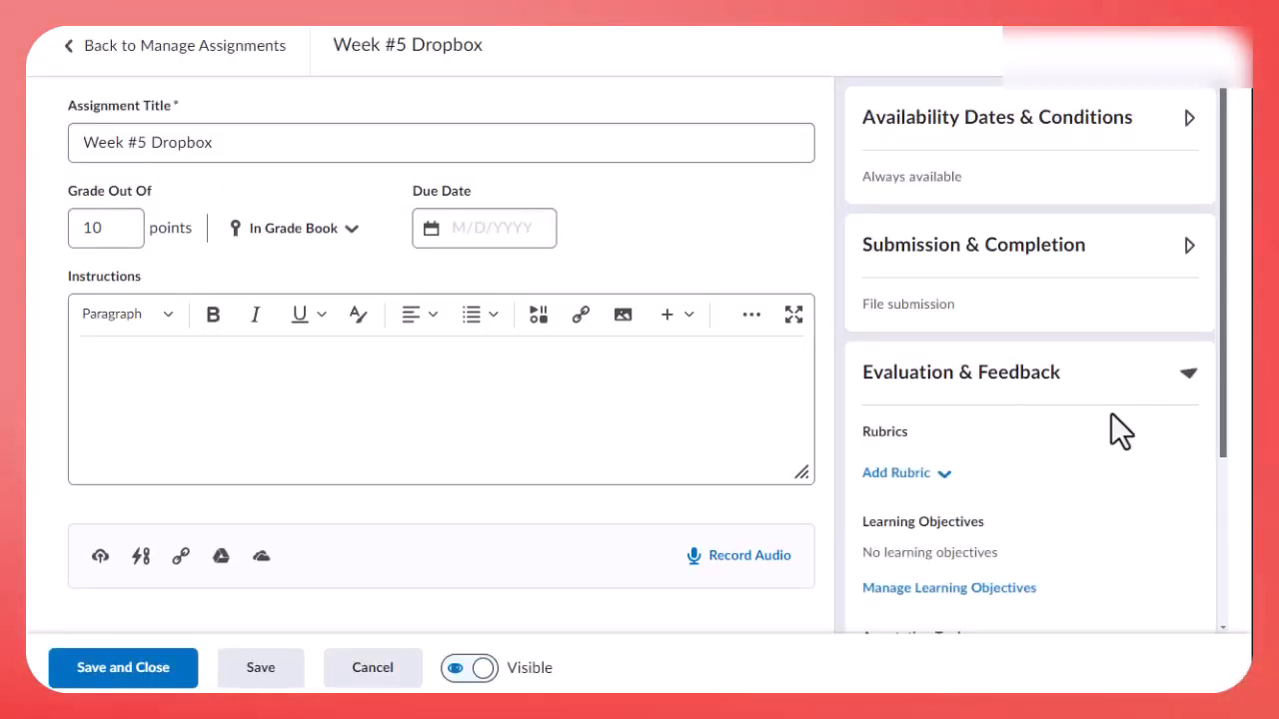
click(925, 473)
click(937, 411)
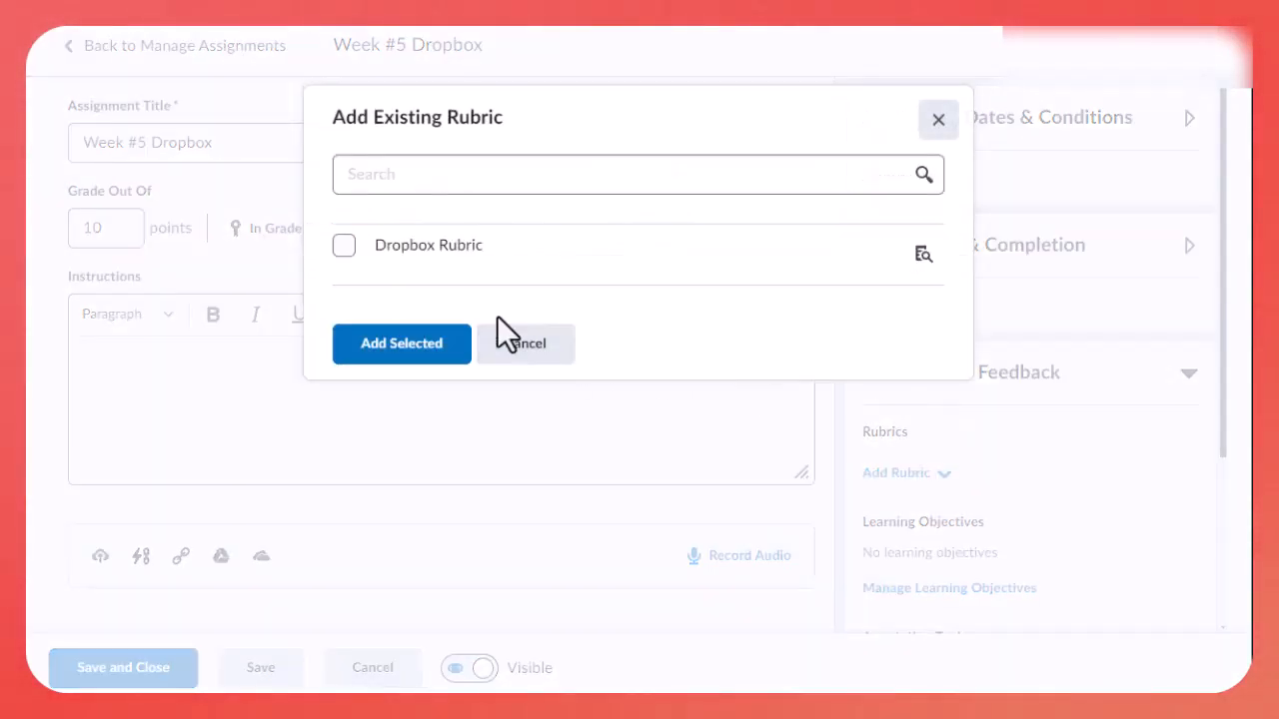
click(348, 248)
click(400, 344)
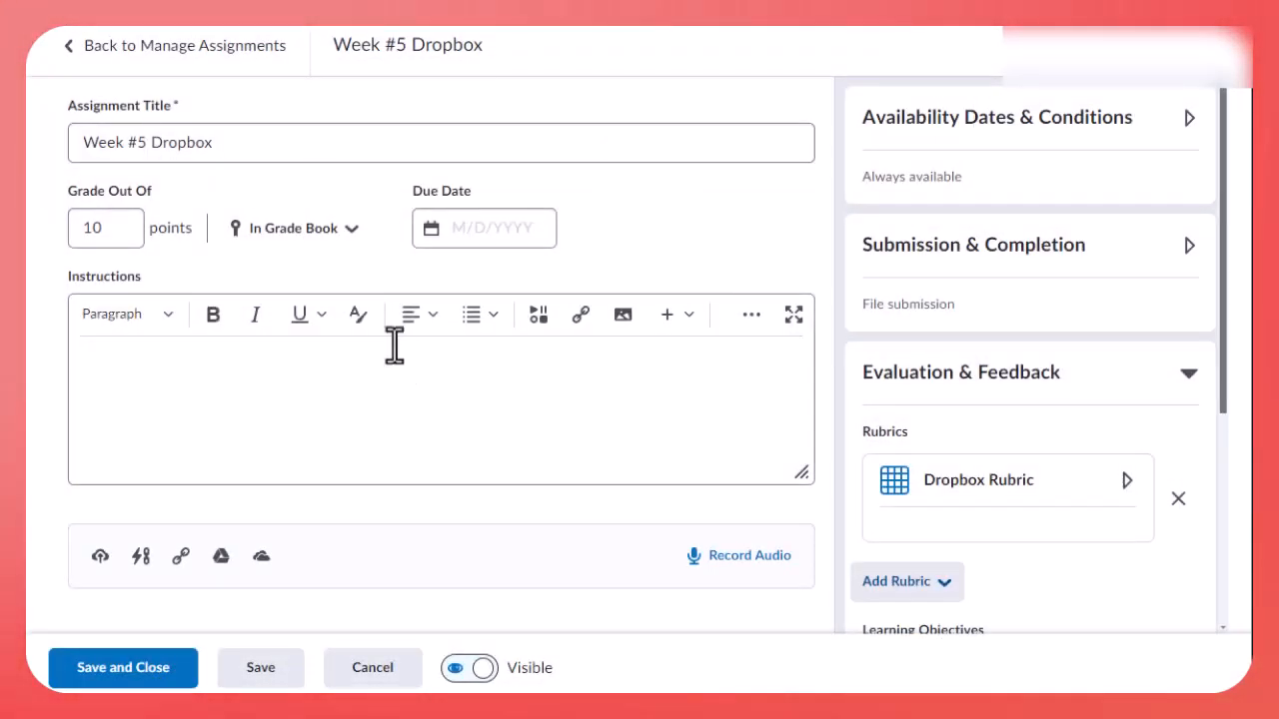
click(141, 682)
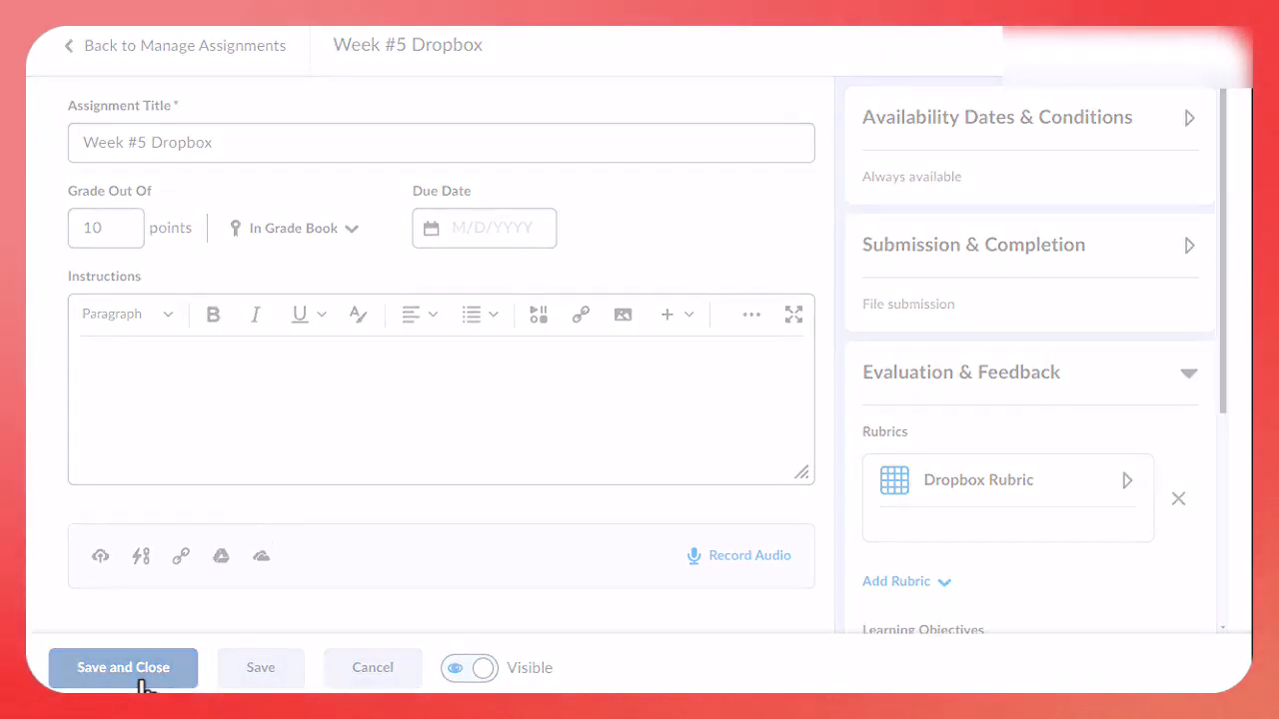
Step: Edit the Week #6 Dropbox folder to attach the existing Dropbox Rubric, and save and close it
scroll(241, 517, down, 3)
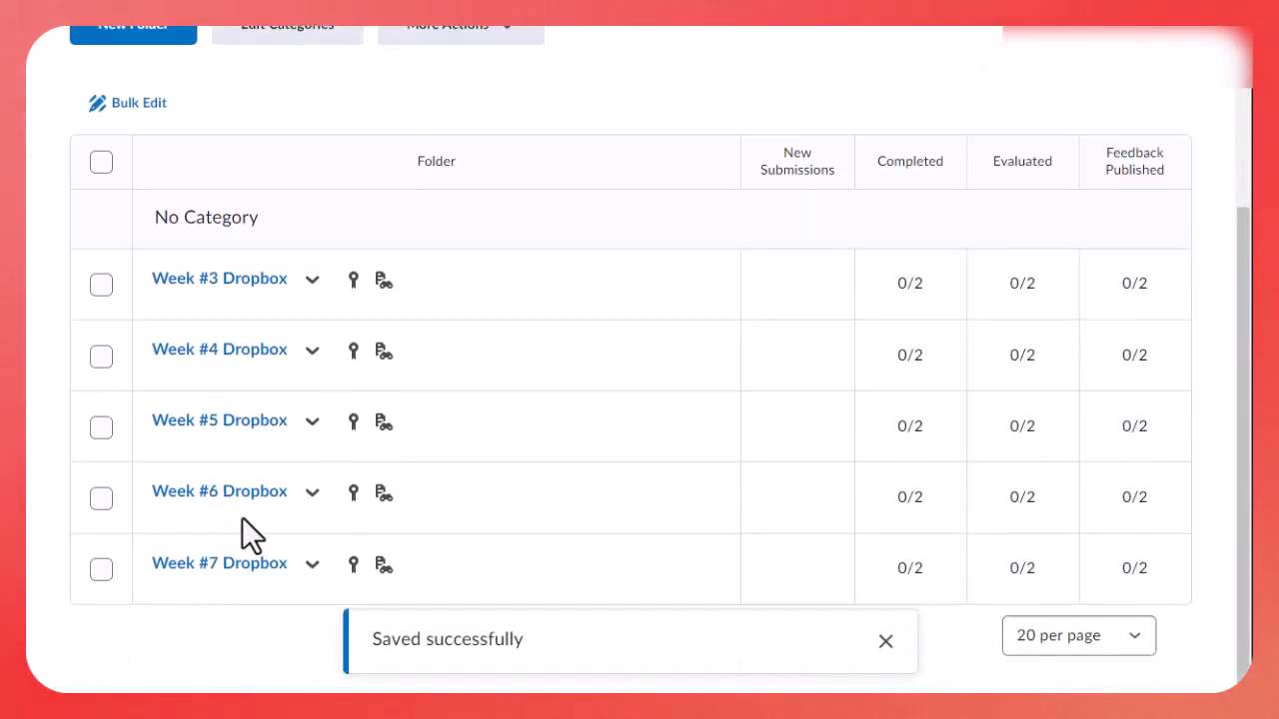
click(312, 492)
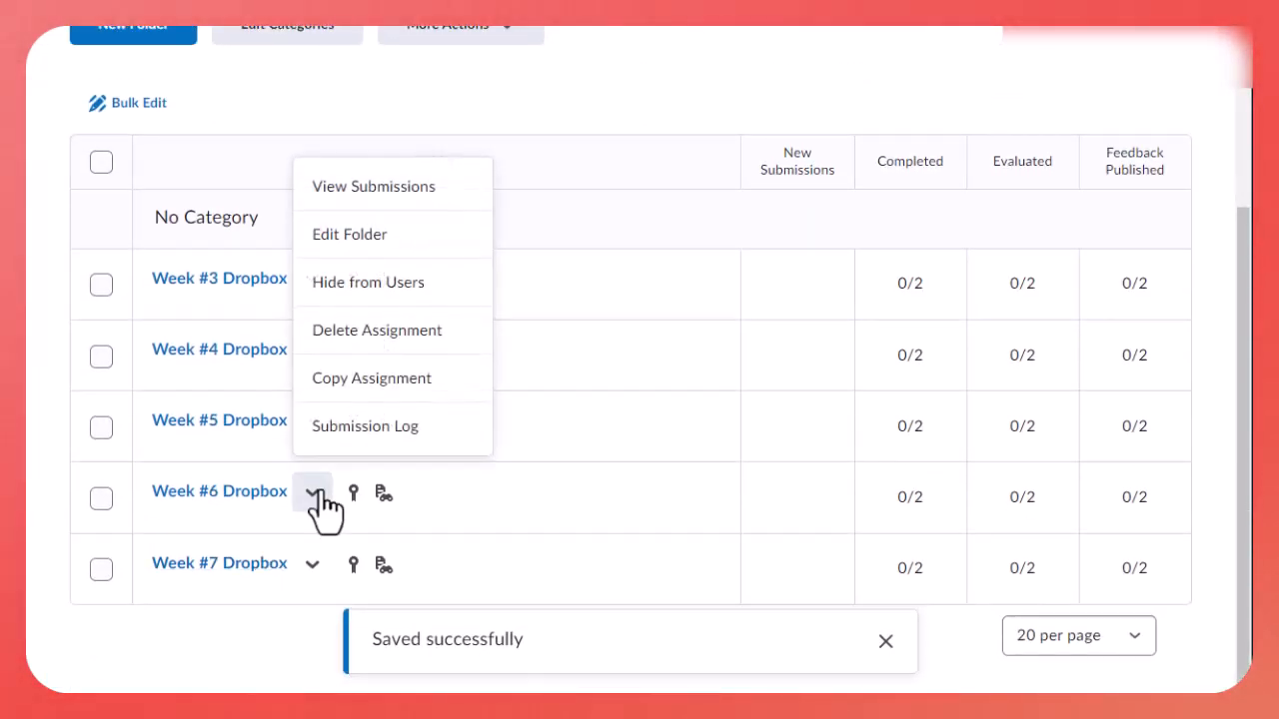
click(333, 236)
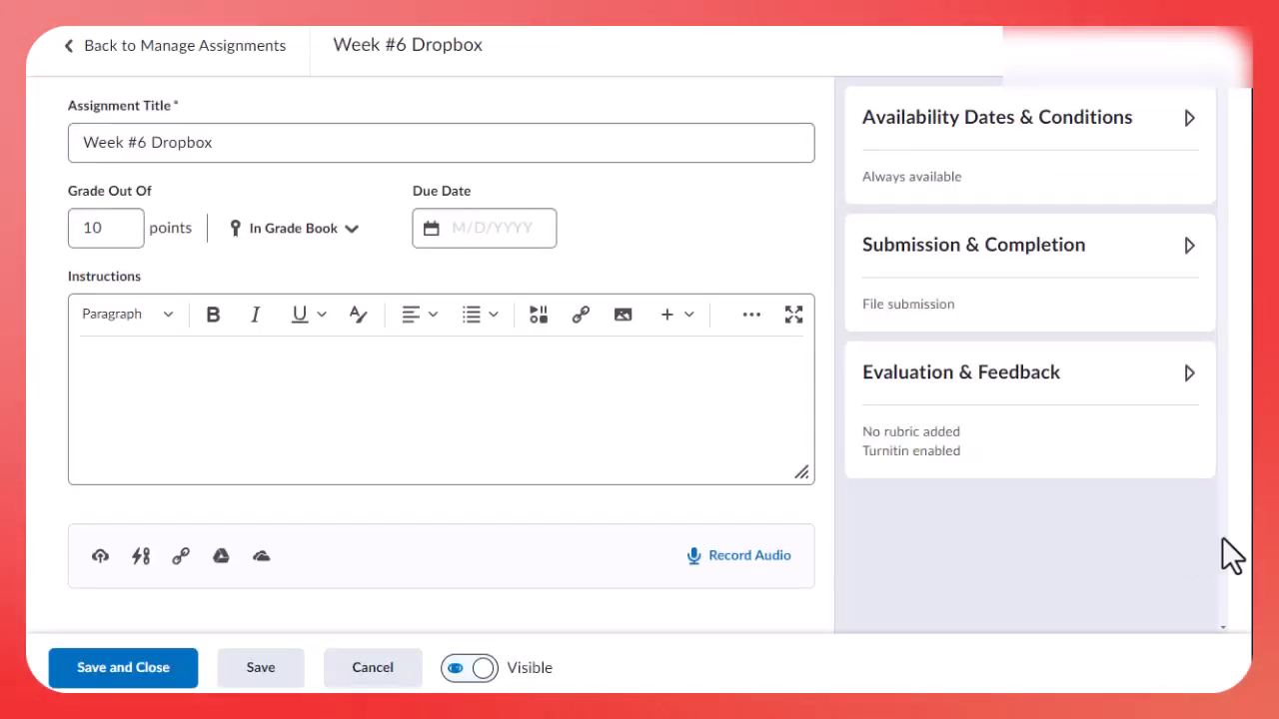
click(1189, 375)
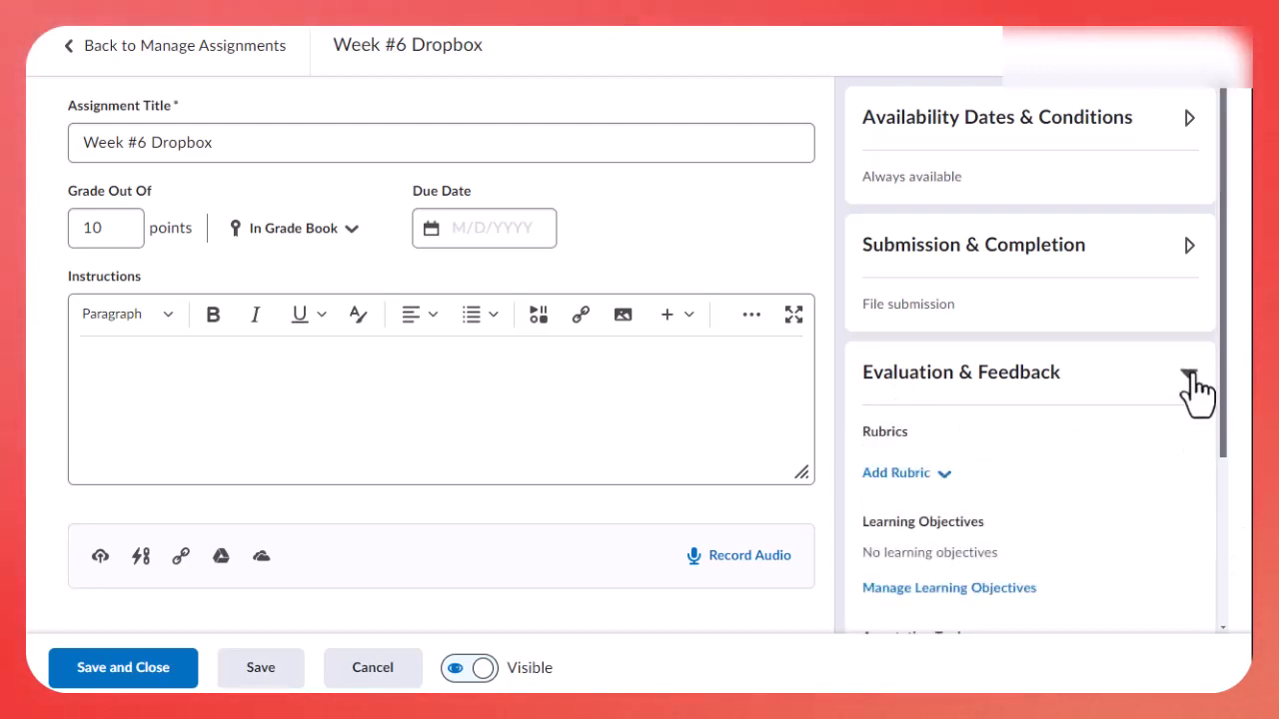
click(929, 476)
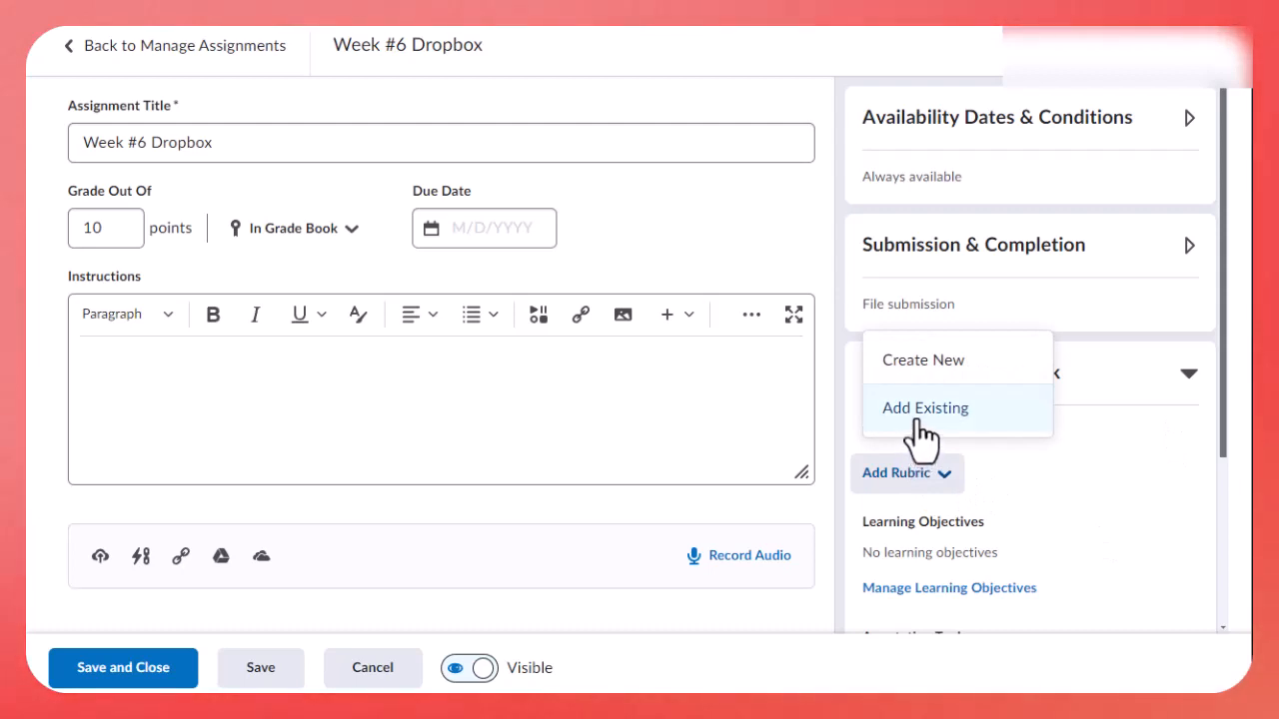
click(921, 432)
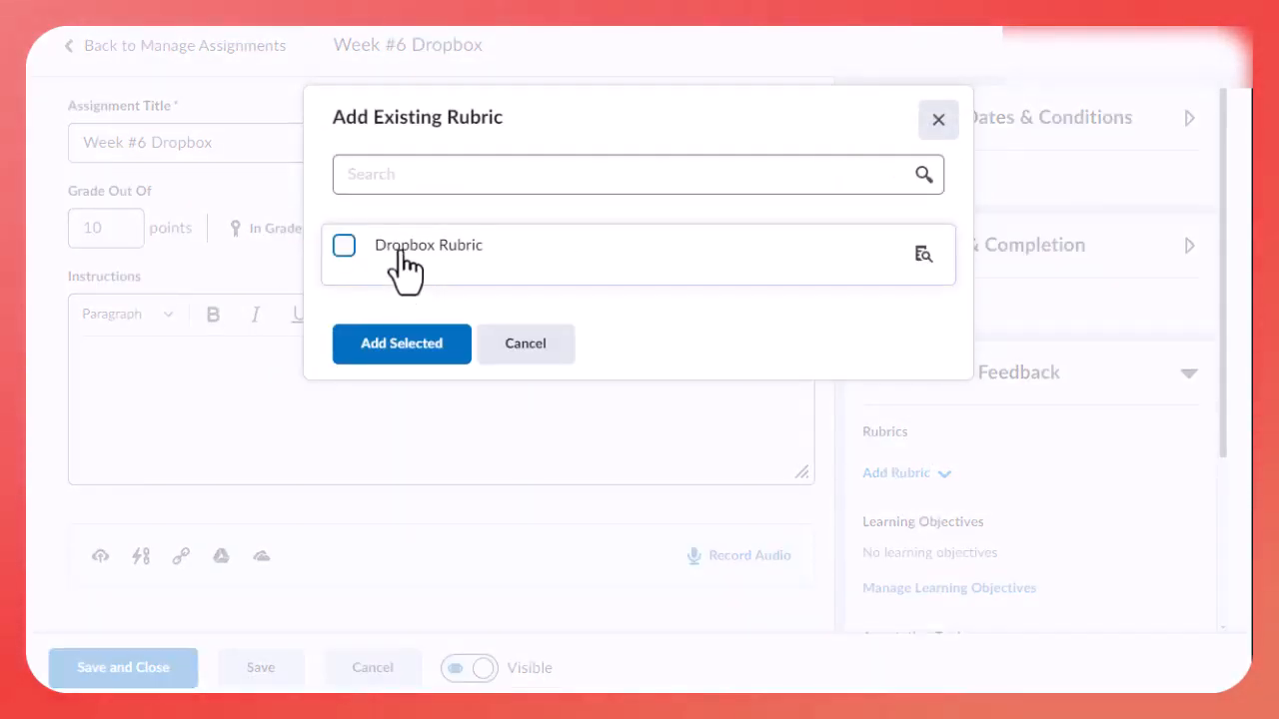
click(394, 252)
click(394, 343)
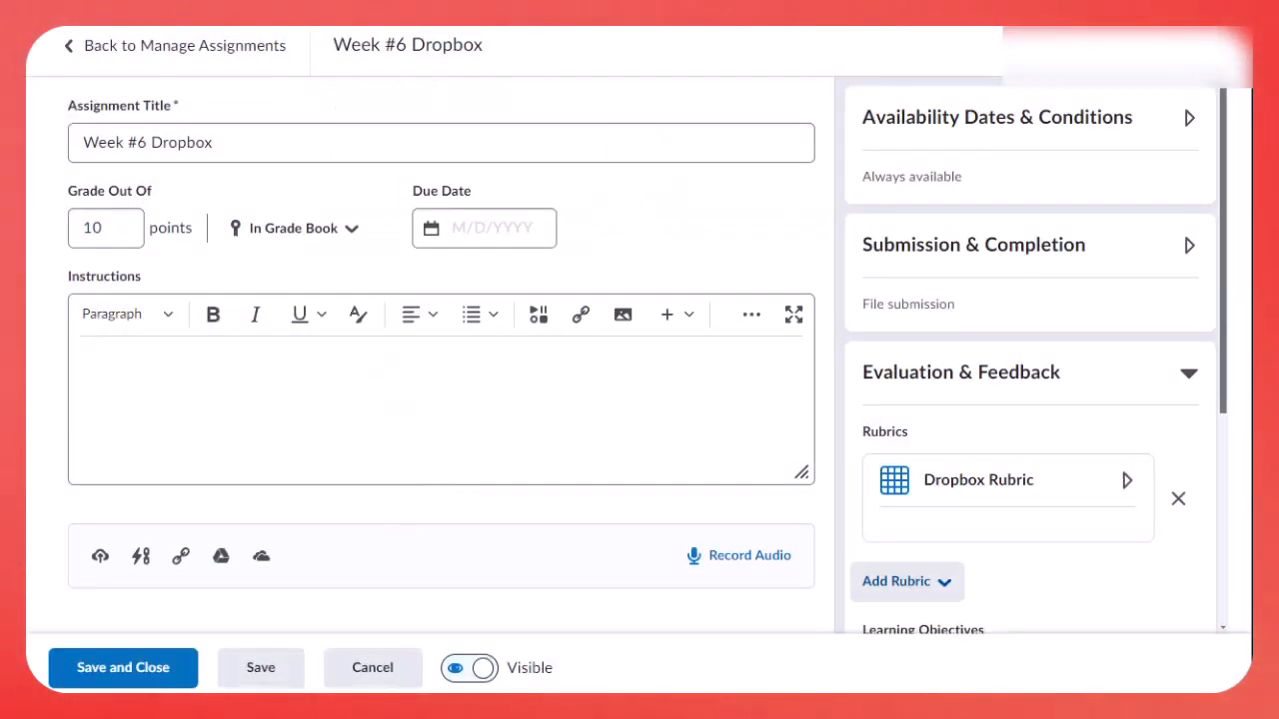
click(152, 667)
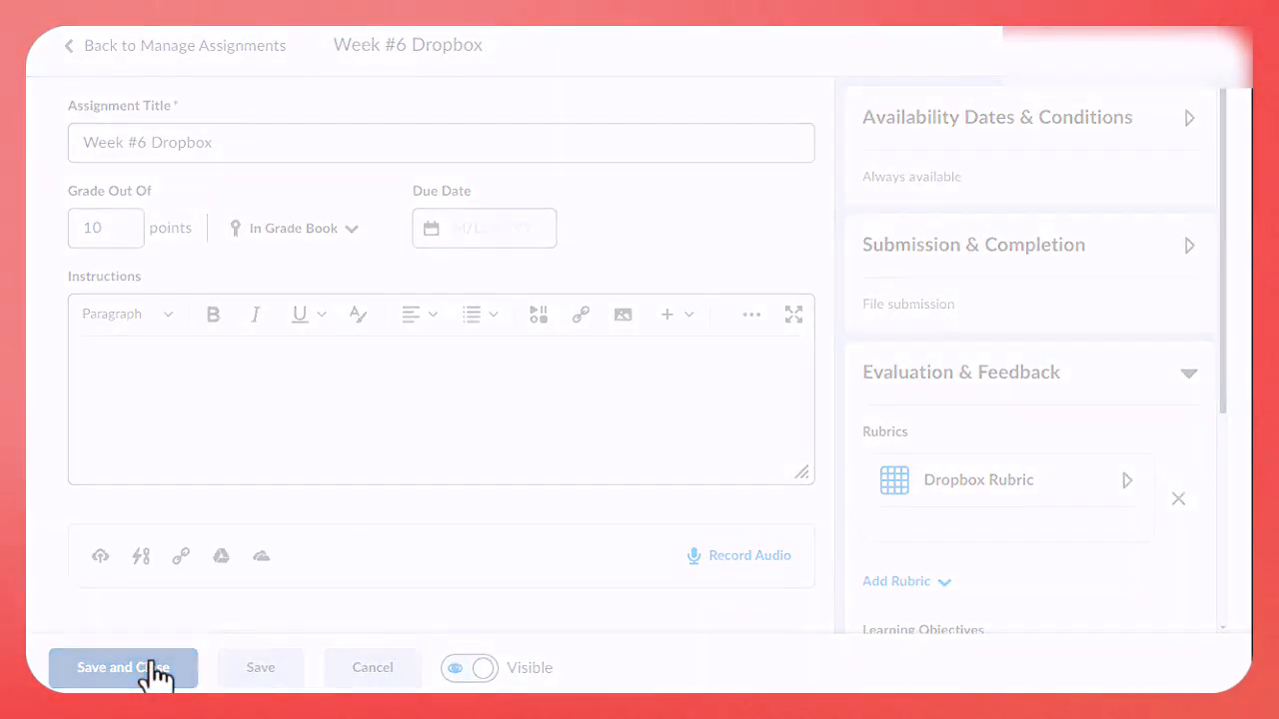
Step: Edit the Week #7 Dropbox folder to attach the existing Dropbox Rubric, save and close it, and review the folder list
scroll(220, 599, down, 3)
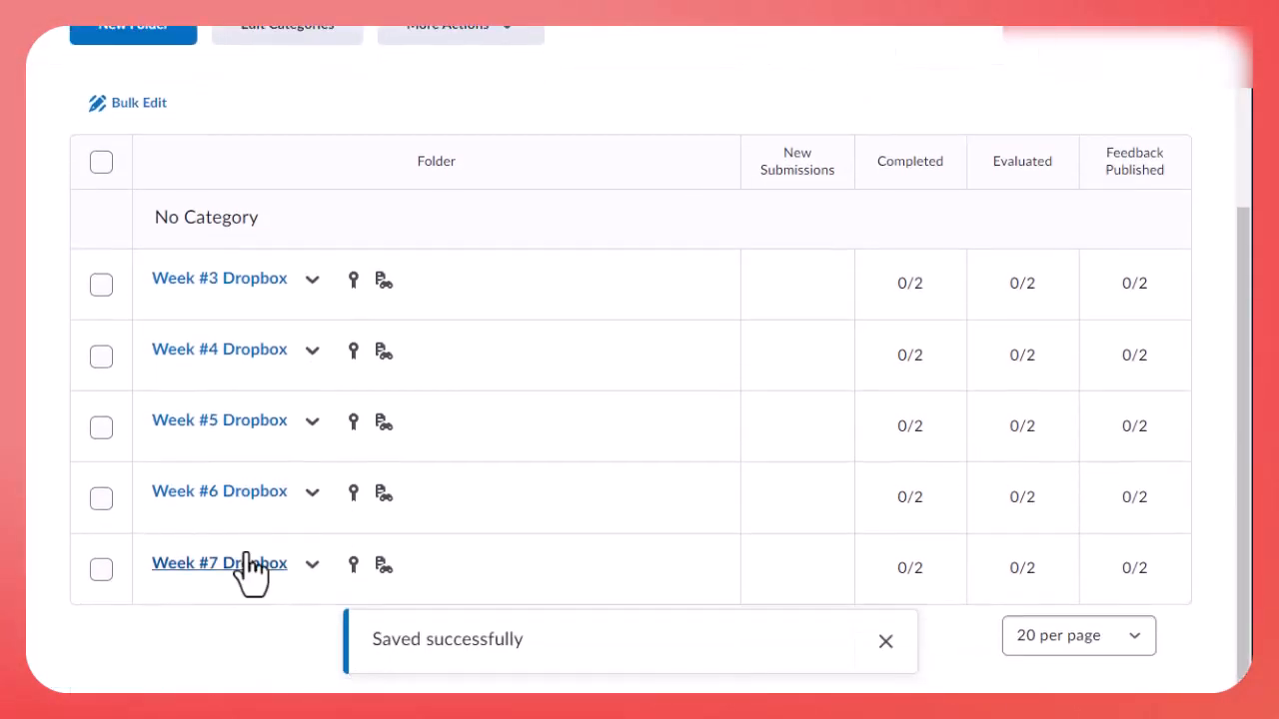
click(322, 568)
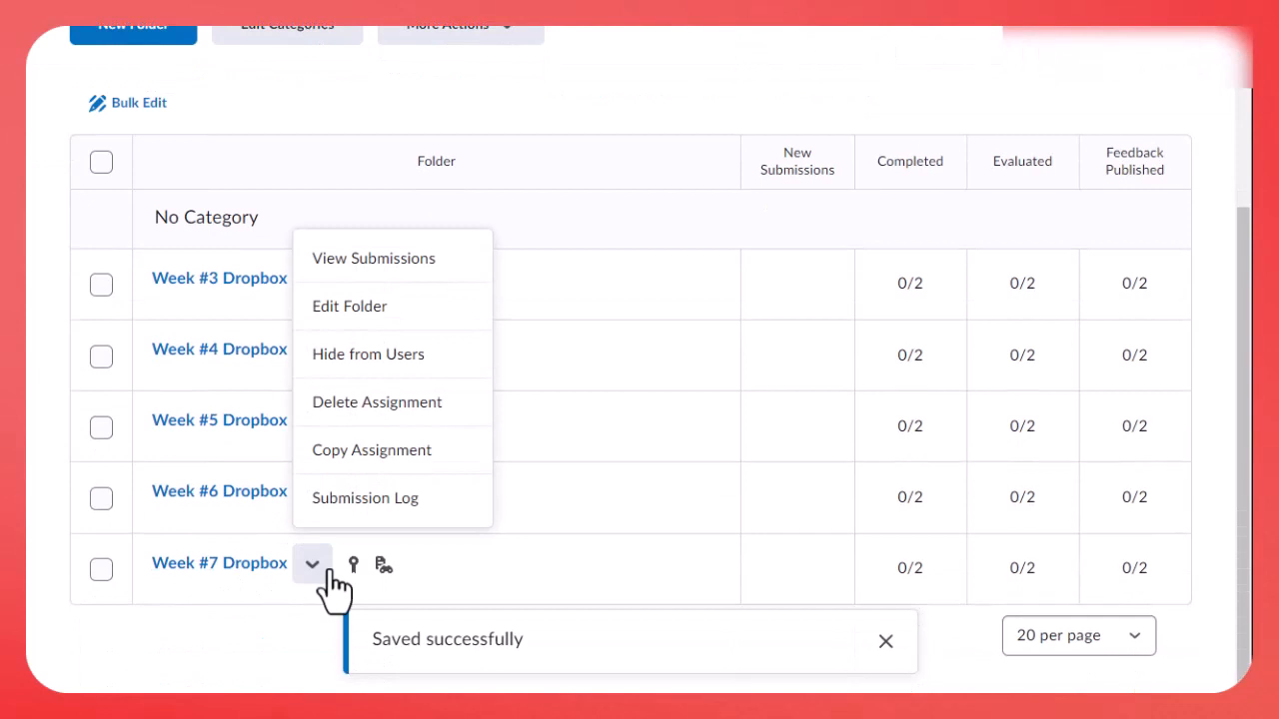
click(397, 322)
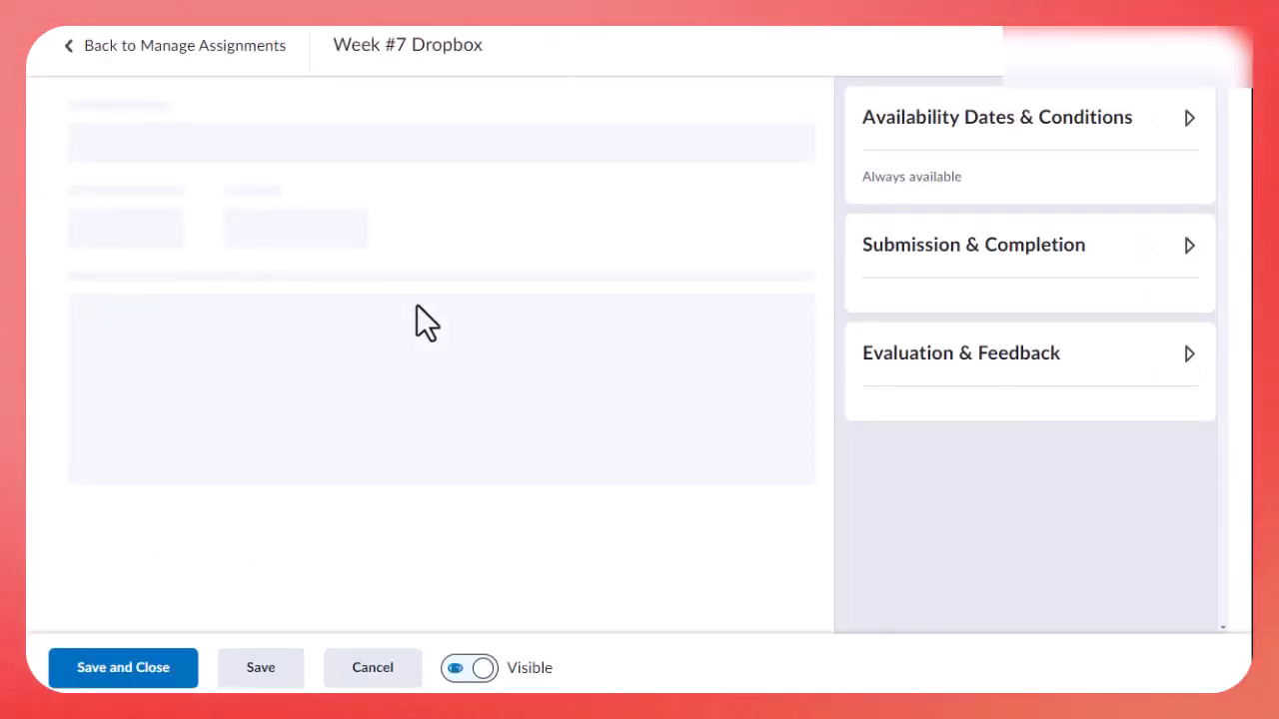
click(1186, 374)
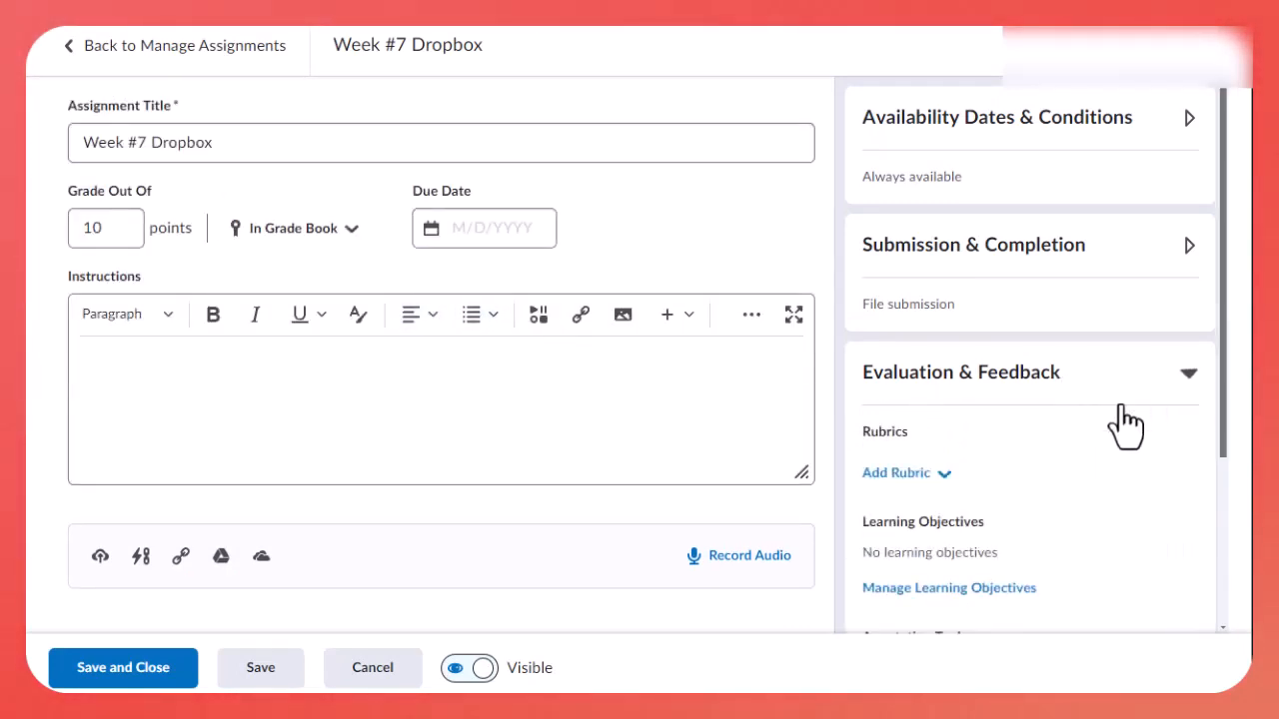
click(939, 473)
click(928, 424)
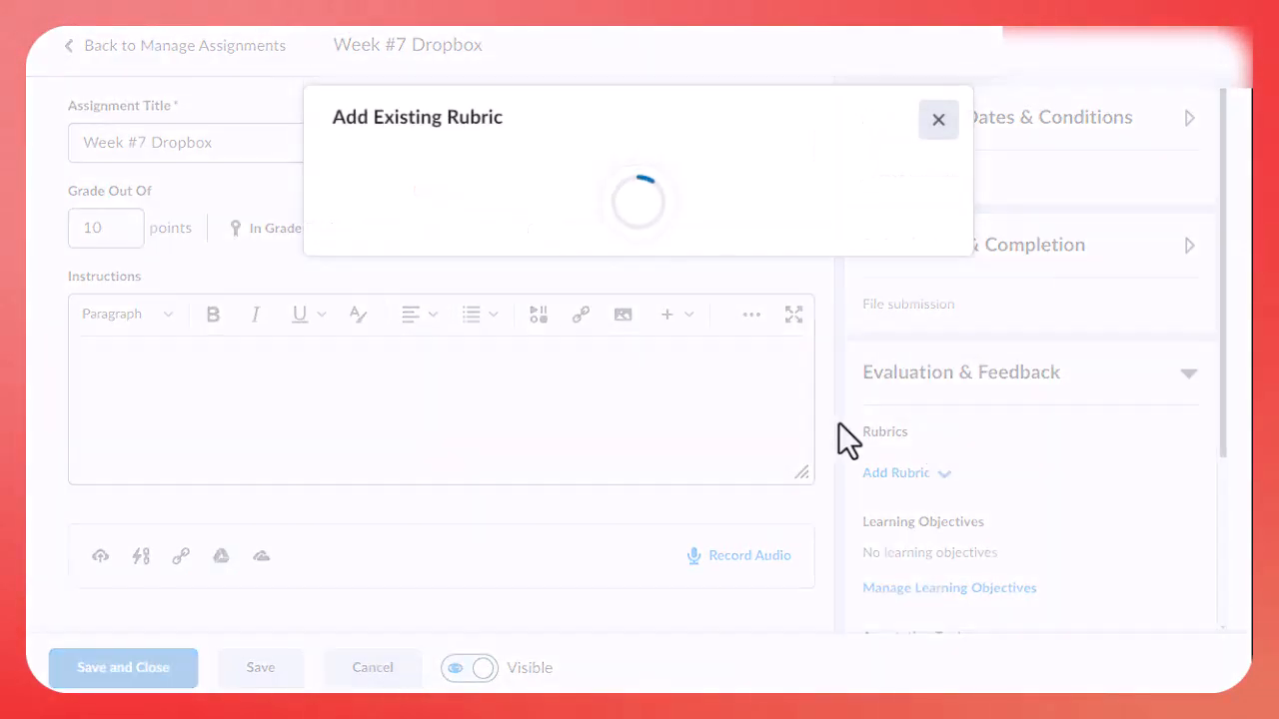
click(344, 246)
click(409, 349)
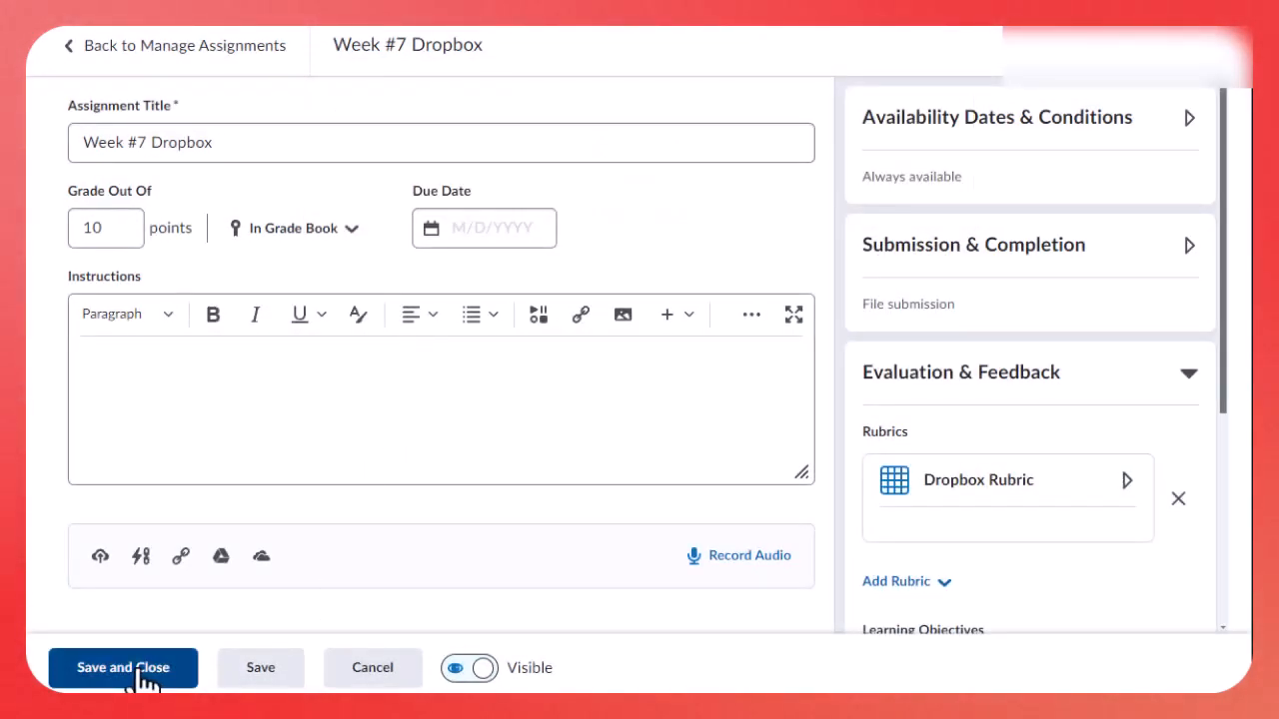
click(145, 680)
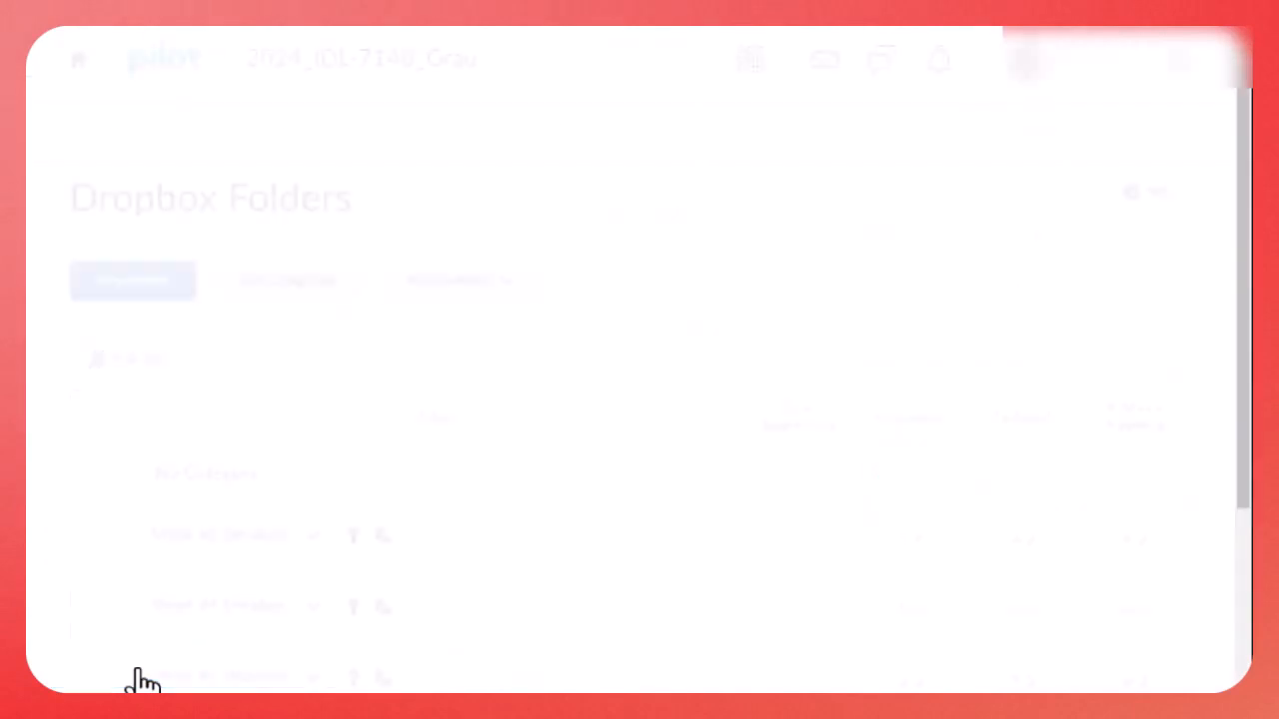
scroll(409, 570, down, 1)
scroll(401, 552, down, 2)
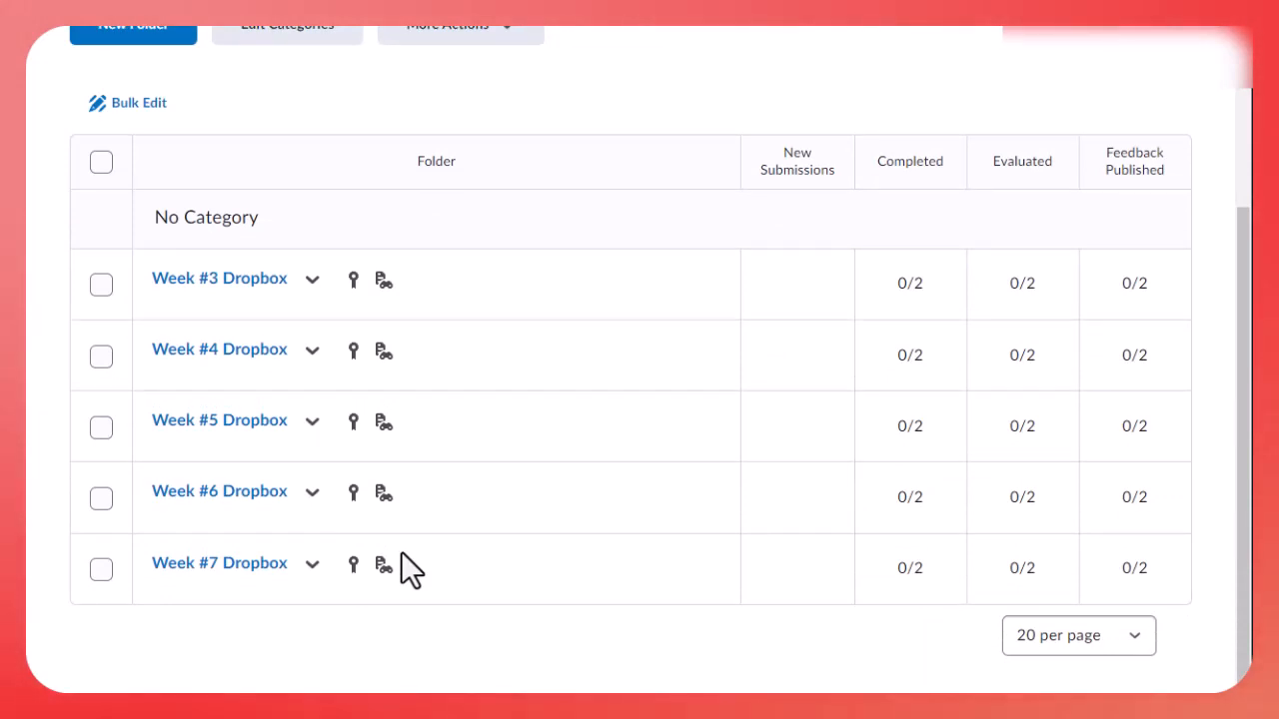
scroll(400, 551, up, 3)
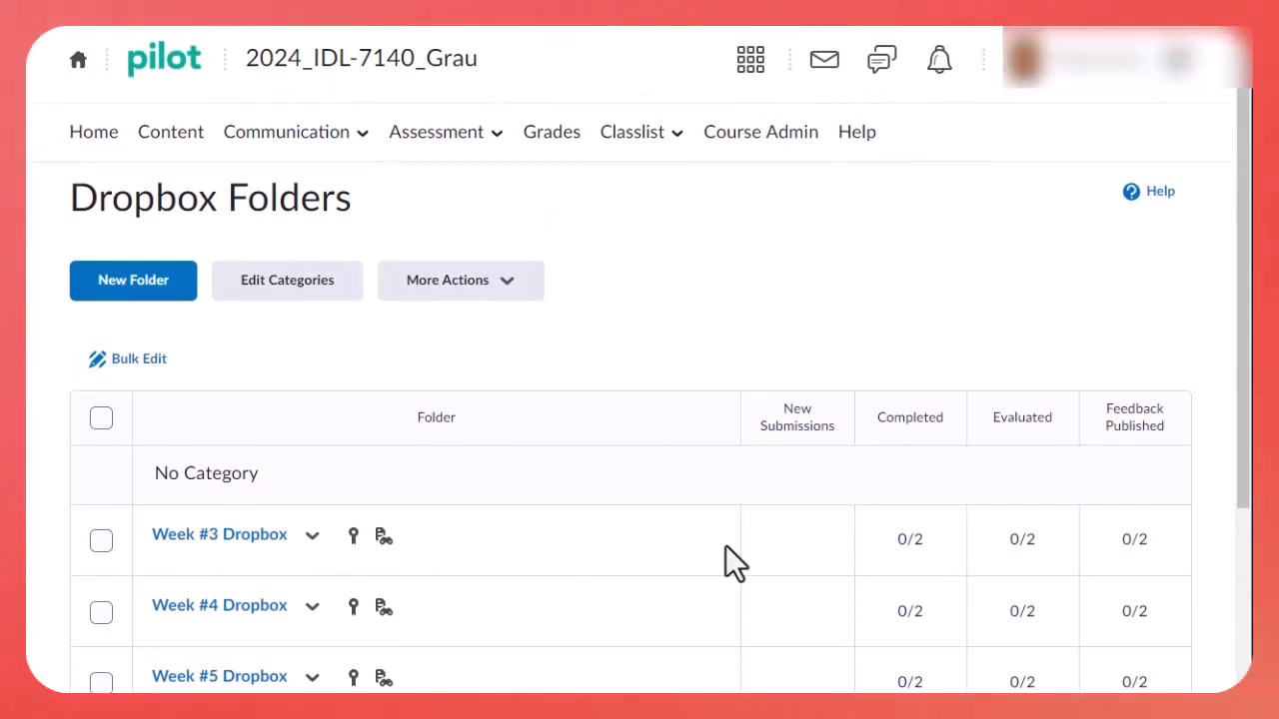